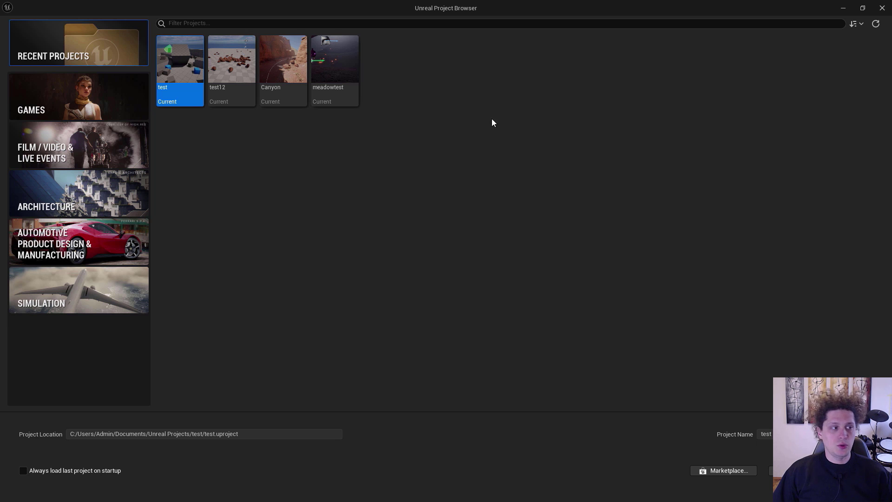
Step: Create a new game project named Project1 from the Third Person template
click(63, 94)
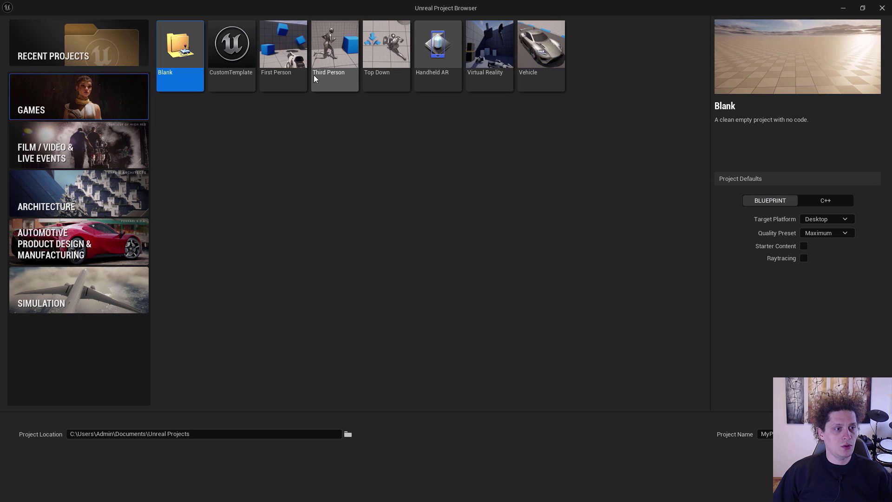
click(319, 49)
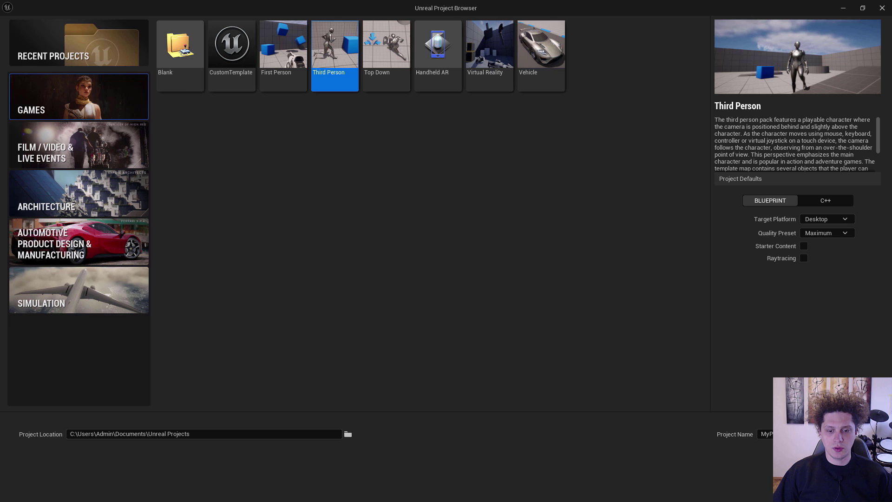
text(Project1)
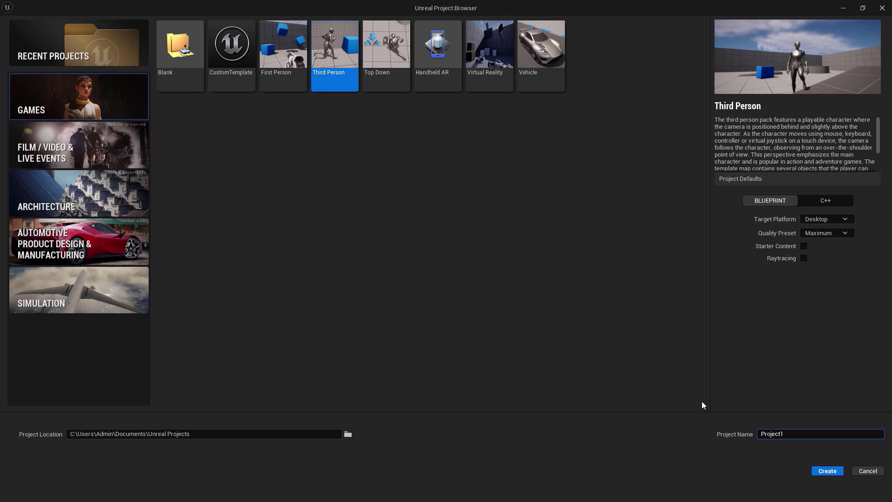
click(827, 472)
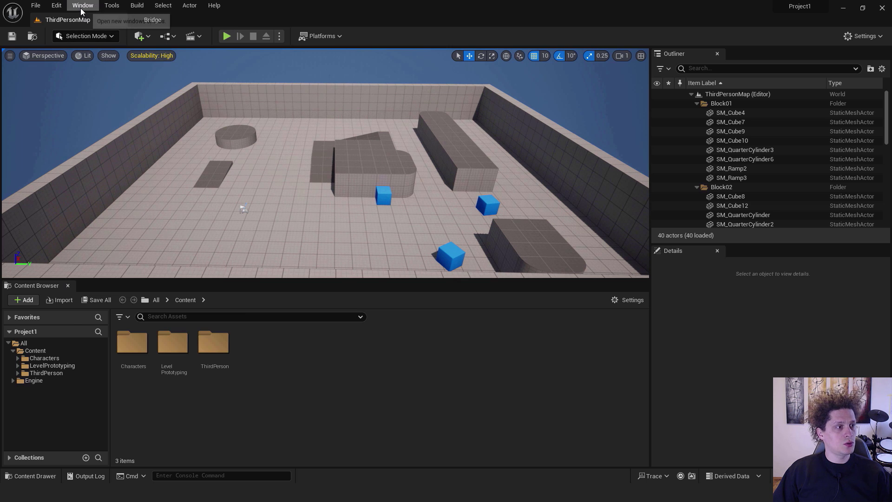
Step: Change the editor layout to one without the docked Content Browser and the Bridge tab
click(83, 5)
mouse_move(138, 285)
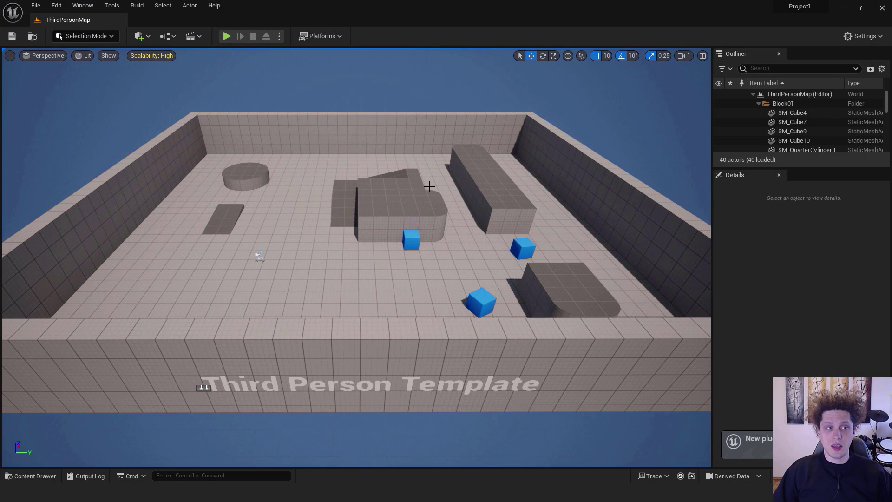
click(655, 111)
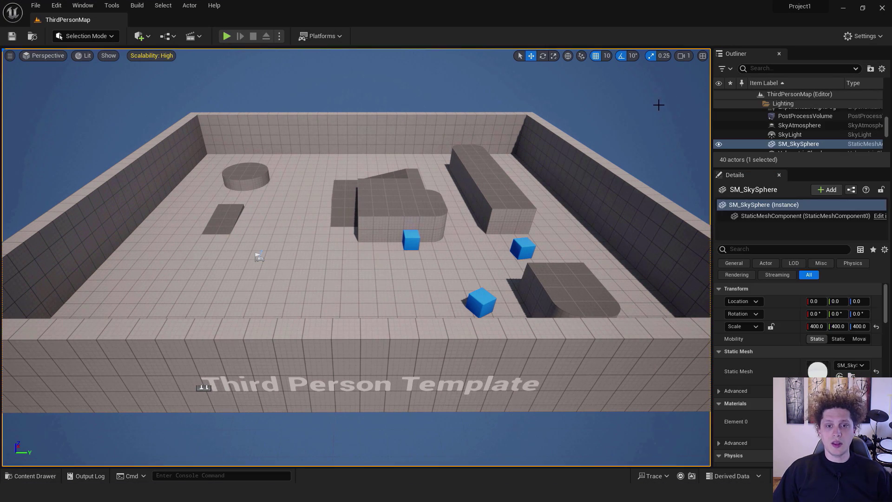
Step: Try the Low and Medium engine scalability presets, ending with all scalability groups set to High
click(859, 39)
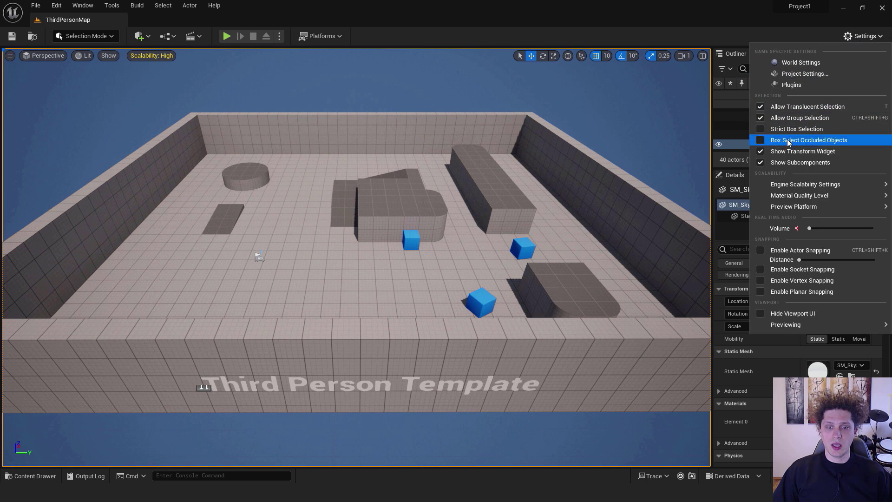
mouse_move(788, 184)
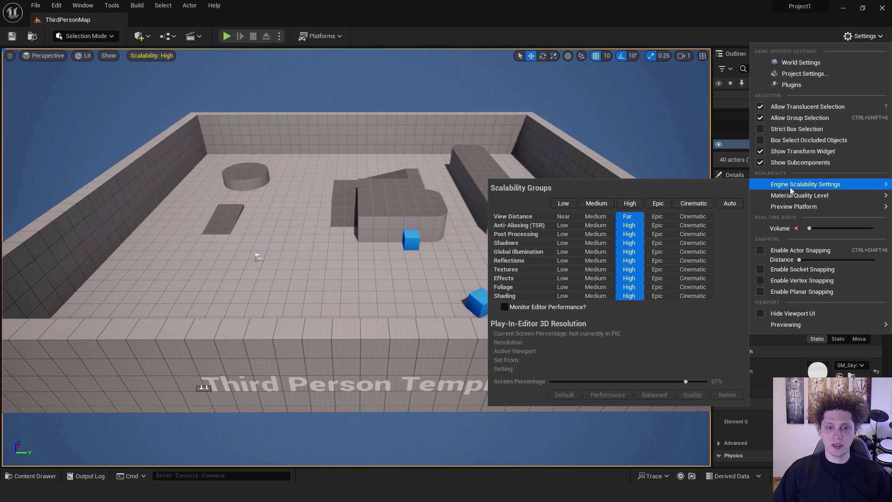
click(564, 204)
click(595, 203)
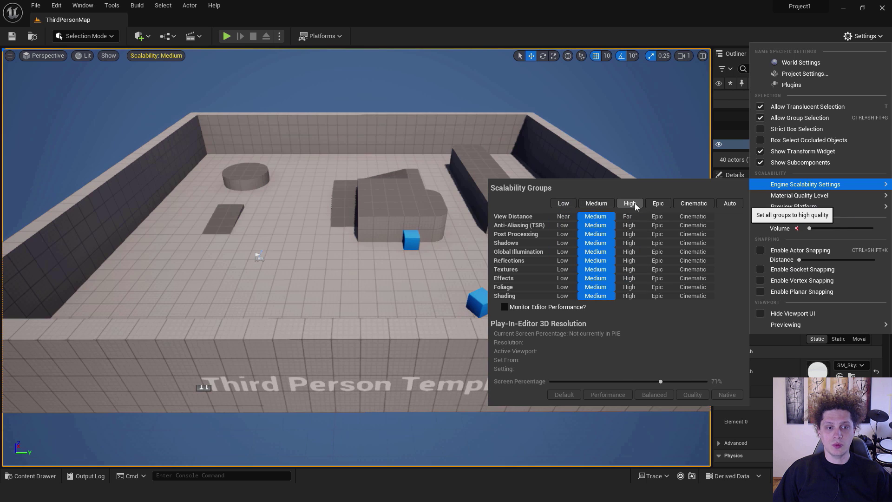
click(630, 203)
click(645, 134)
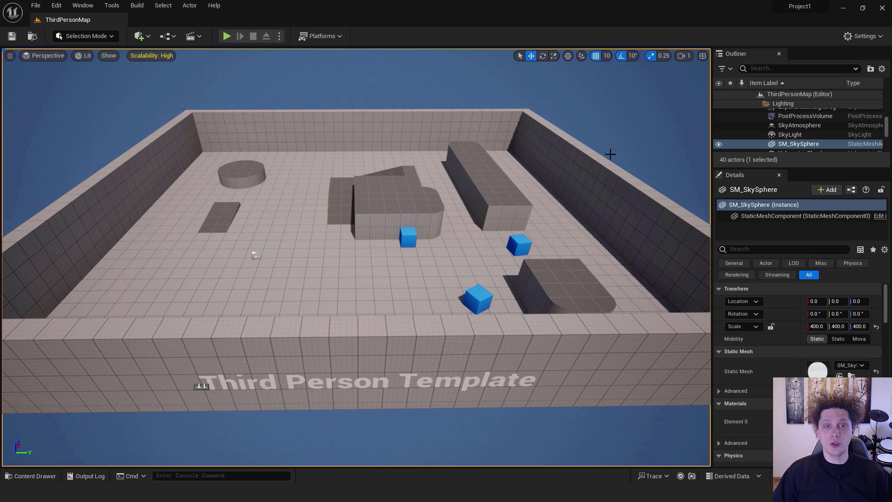
Step: Create a new level from the Basic template
right_drag(522, 176, 521, 162)
click(33, 7)
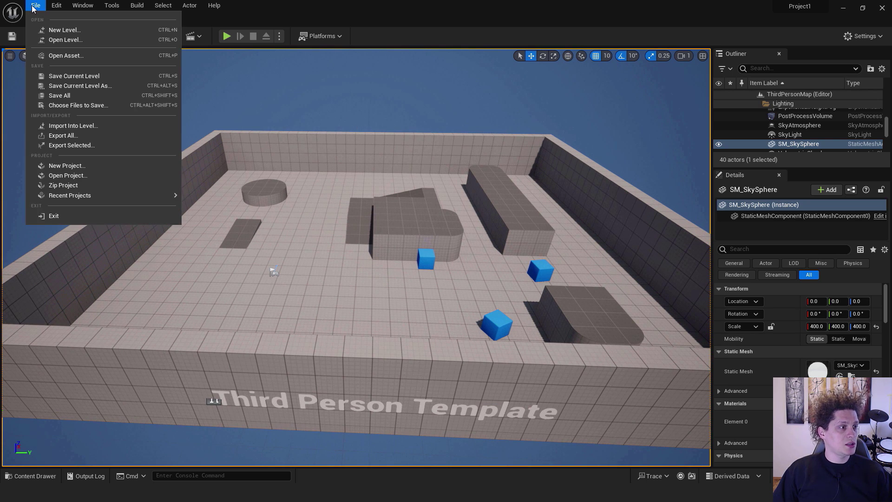
click(60, 31)
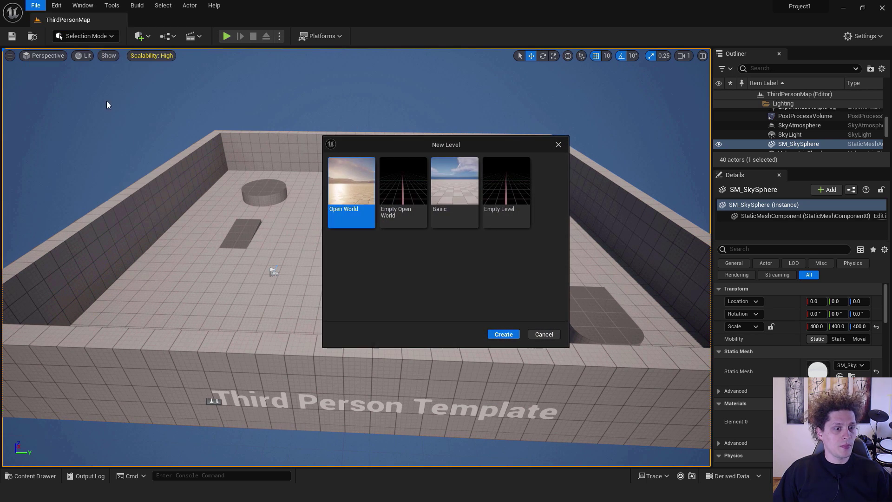
click(455, 186)
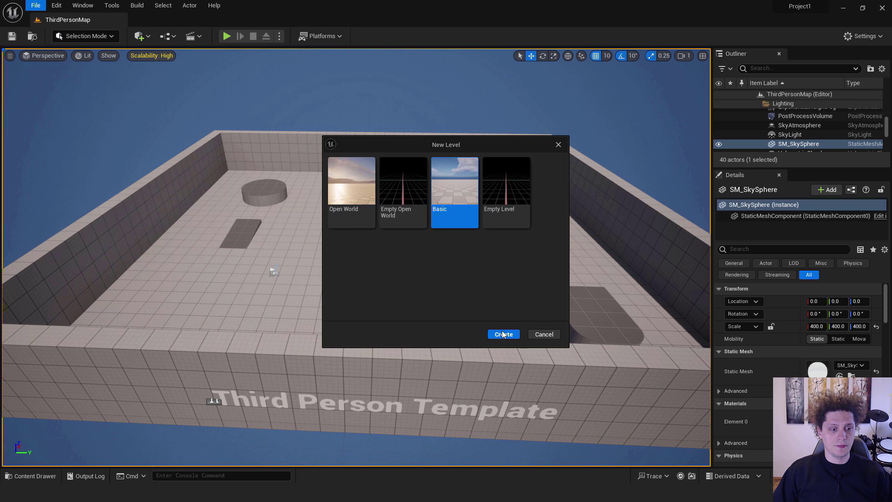
click(503, 334)
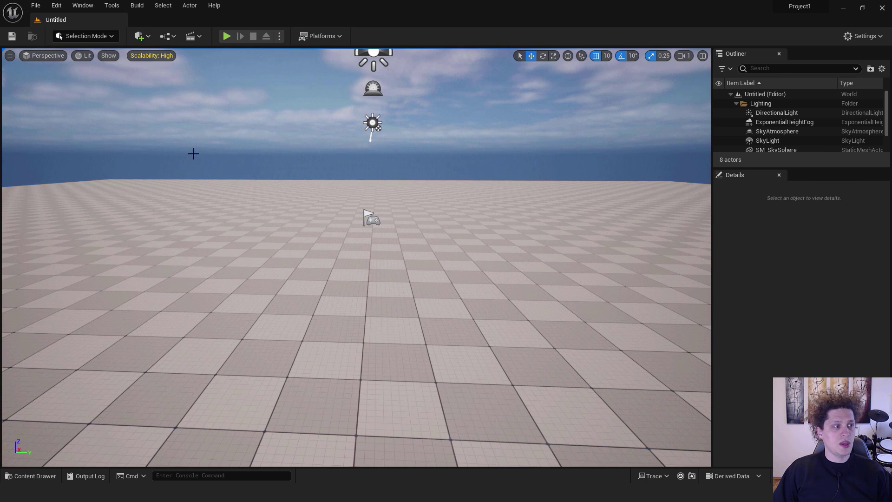
Step: Save the current level as Ourmap in the Content folder
click(29, 6)
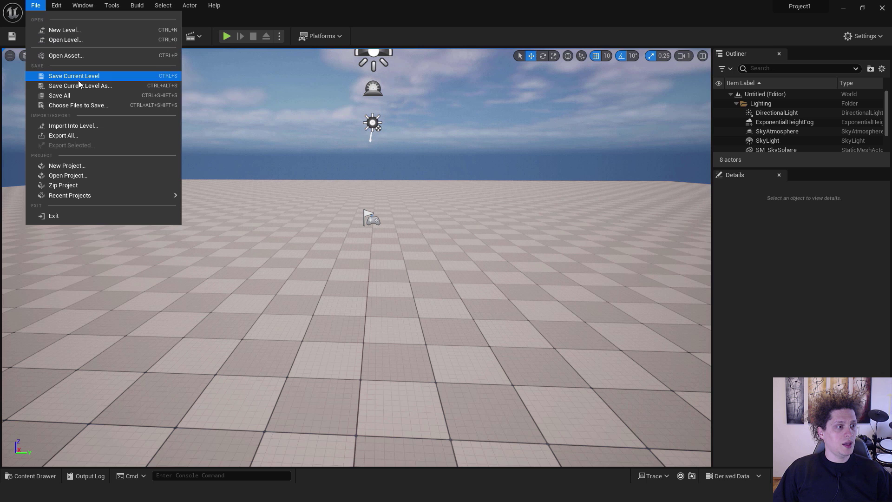
click(93, 77)
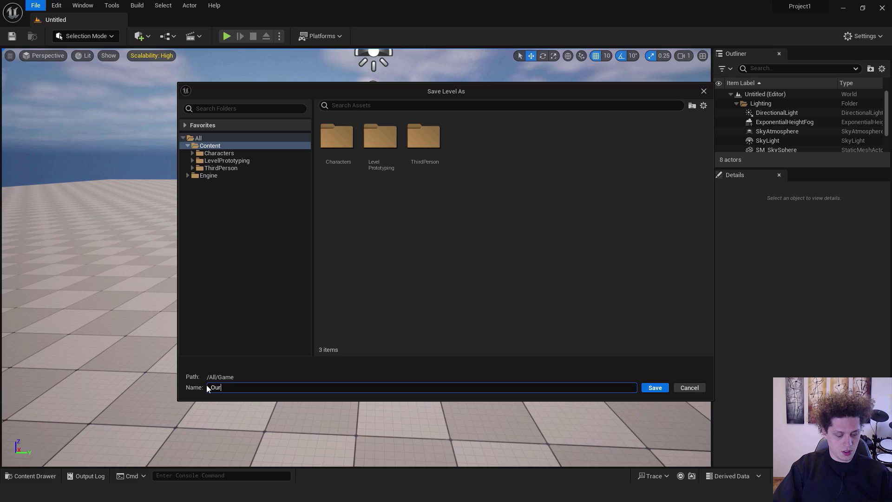
key(Return)
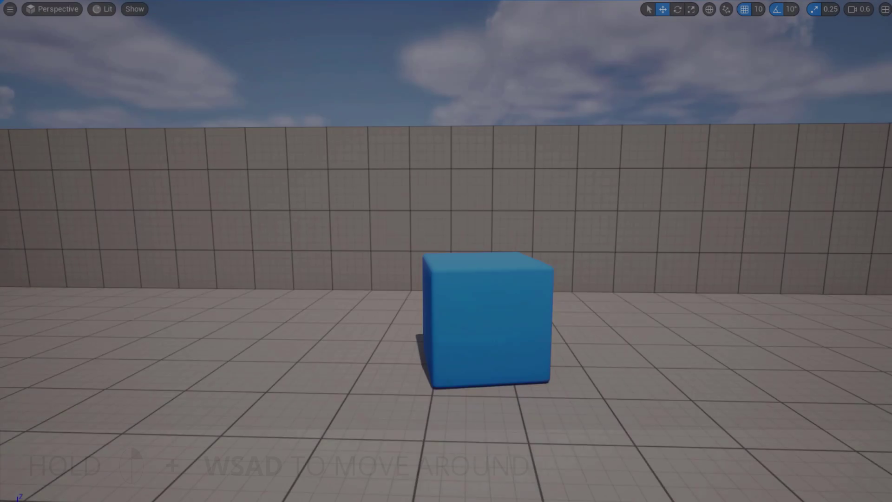
Step: Fly the viewport camera around the blue cube in the template scene, moving forward, backward, sideways, up and down
key(s)
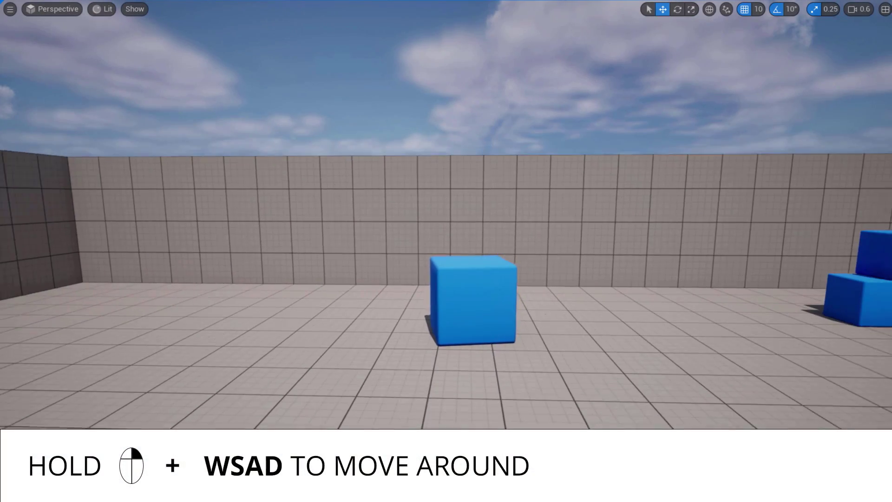
key(d)
key(w)
key(w)
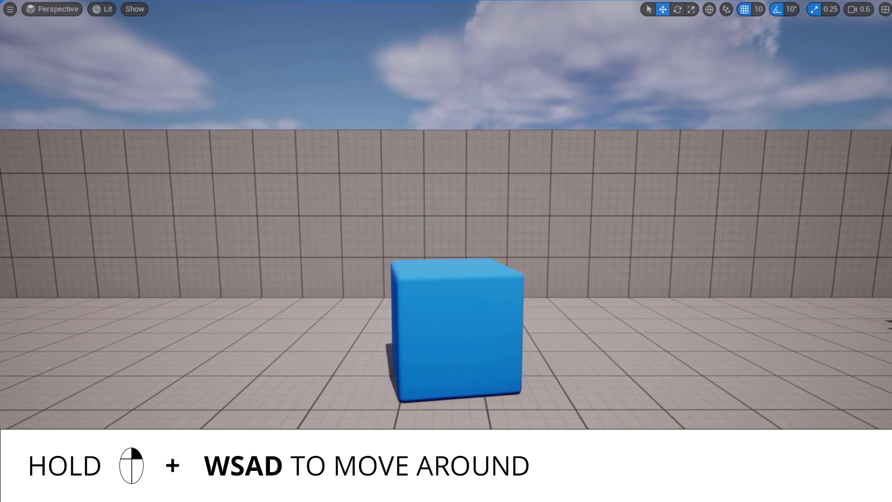
key(s)
key(d)
key(a)
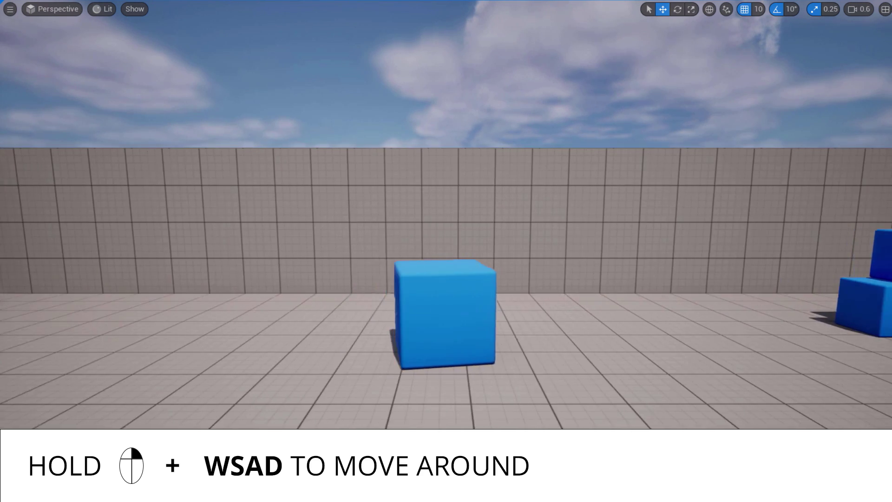
key(q)
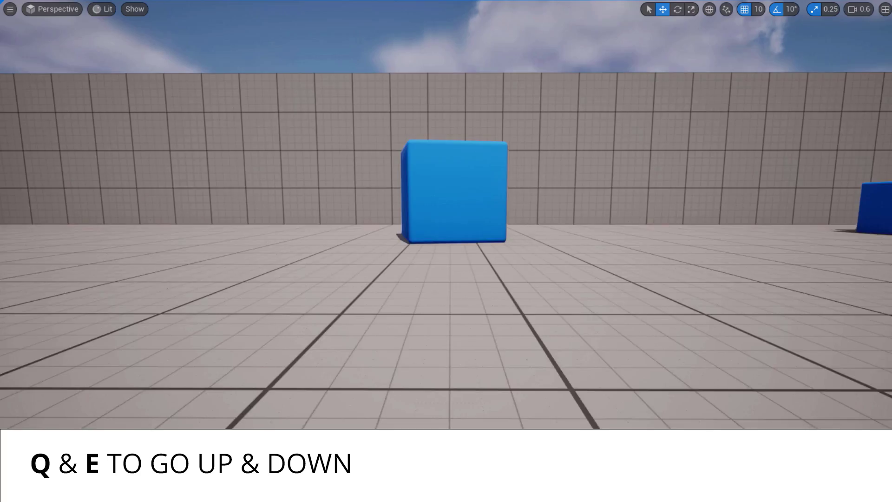
key(e)
key(q)
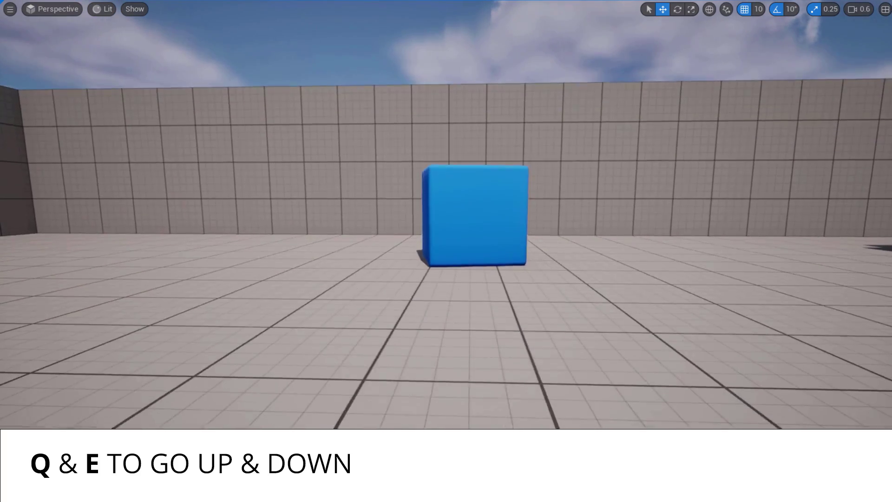
key(e)
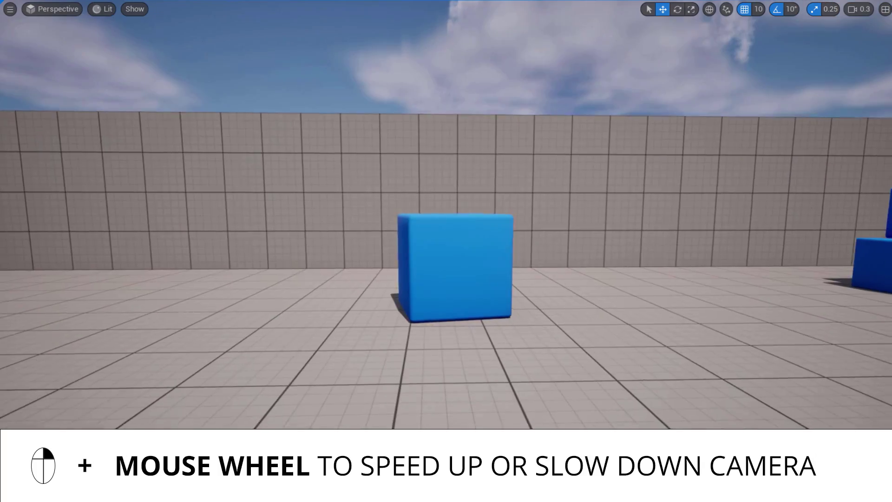
Step: Raise the viewport camera speed to 1.8 and fly back until the whole walled arena is in view
key(s)
scroll(446, 251, up, 5)
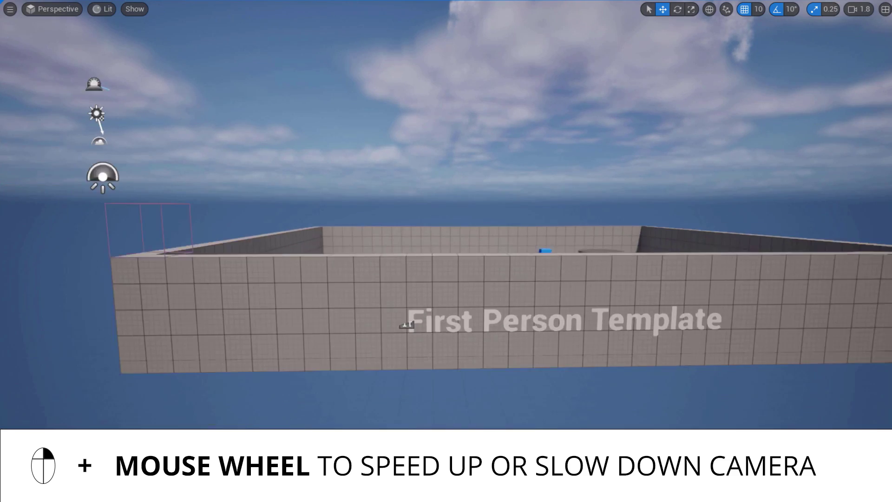
key(s)
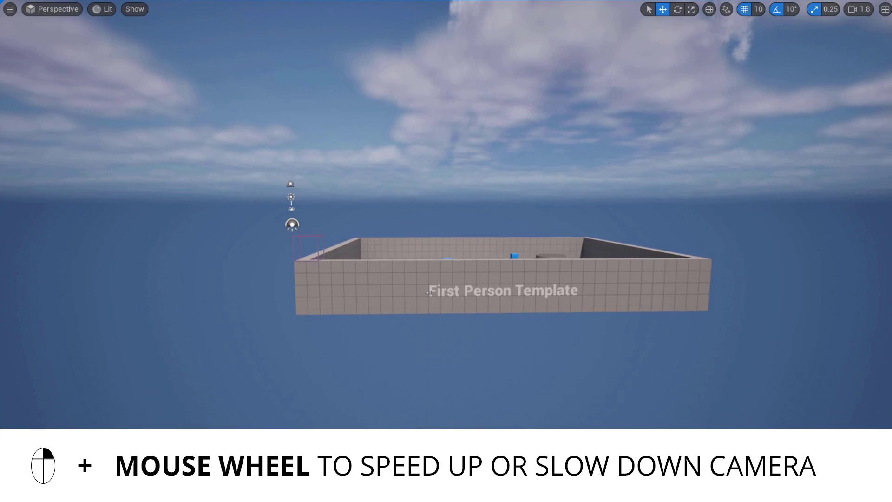
key(w)
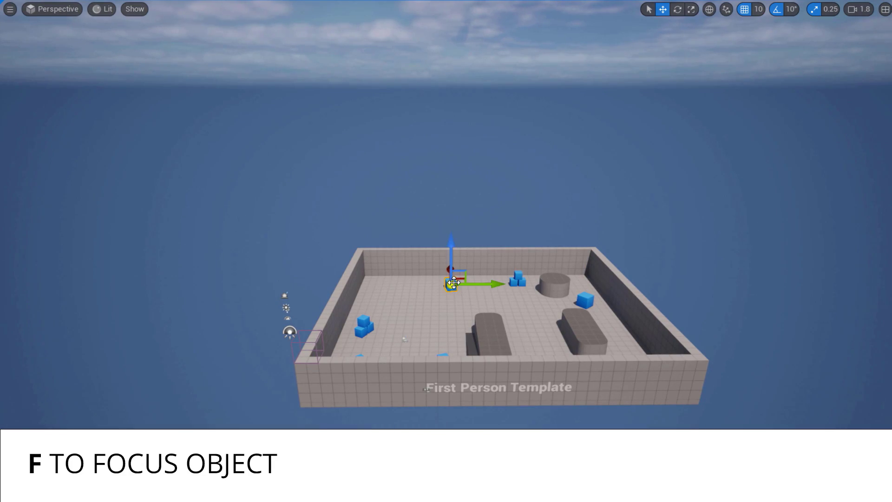
Step: Focus the view on the blue cube and move the cube sideways along its horizontal green axis
key(f)
scroll(491, 265, down, 2)
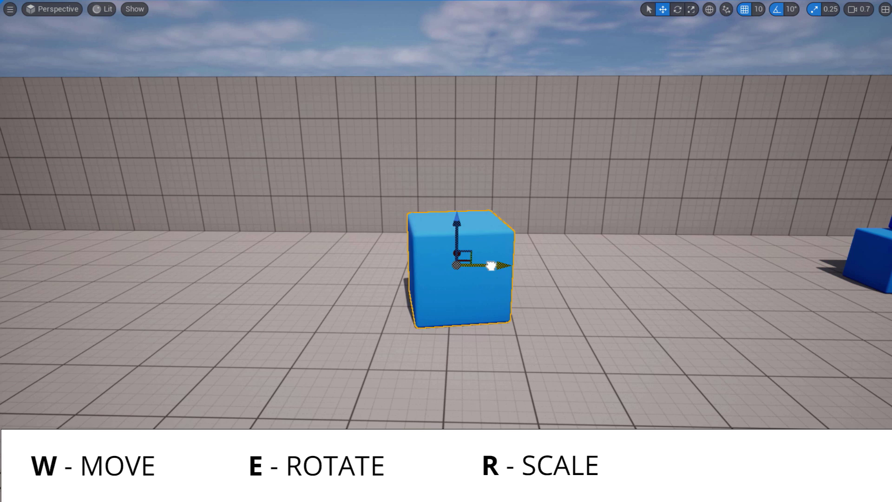
drag(542, 266, 578, 266)
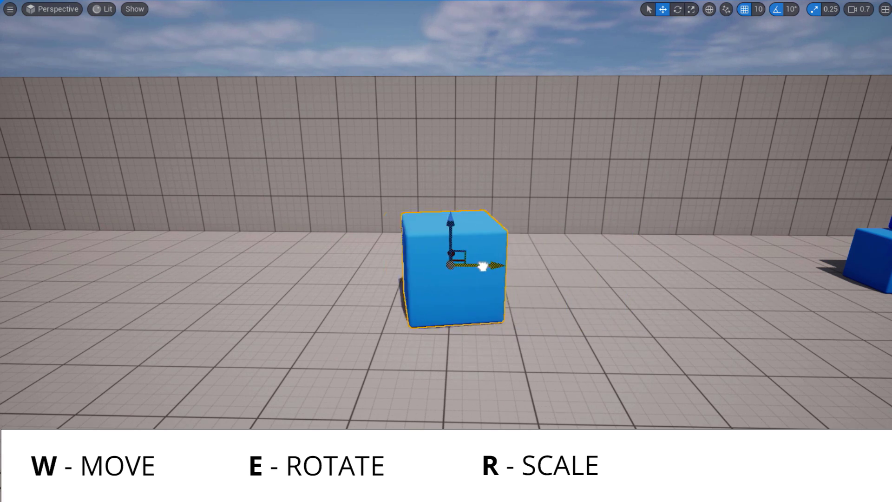
mouse_move(483, 266)
mouse_down()
mouse_move(357, 261)
mouse_move(468, 265)
mouse_up()
Step: Rotate the blue cube about -40° around its vertical axis, tilt it, and scale it uniformly
key(e)
drag(464, 283, 511, 283)
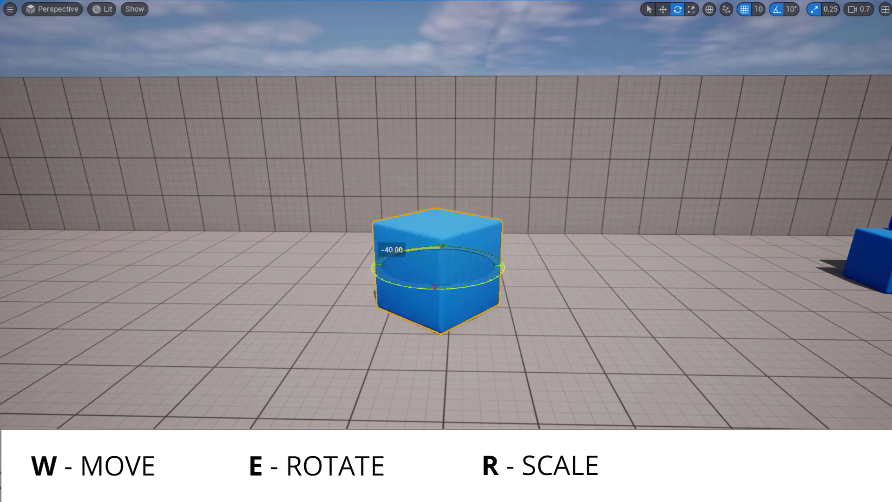
mouse_move(464, 218)
mouse_down()
mouse_move(405, 208)
mouse_move(484, 213)
mouse_move(466, 219)
mouse_up()
key(r)
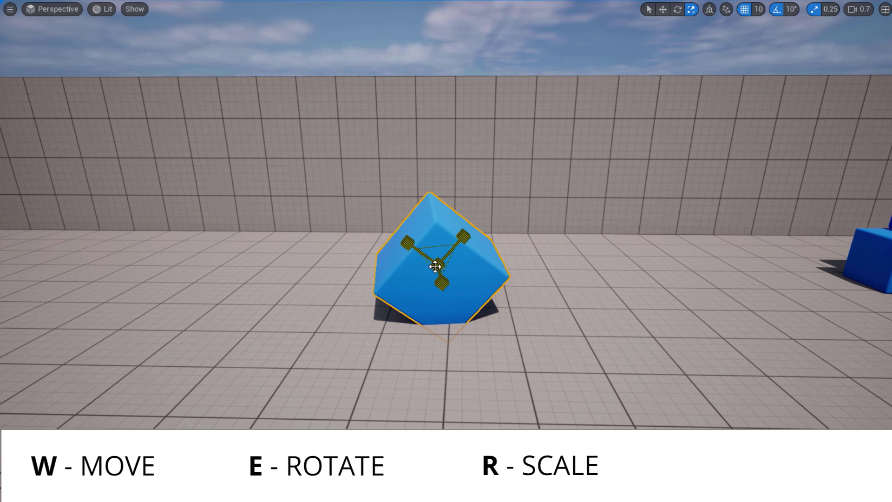
mouse_move(435, 266)
mouse_down()
mouse_move(493, 241)
mouse_move(441, 264)
mouse_up()
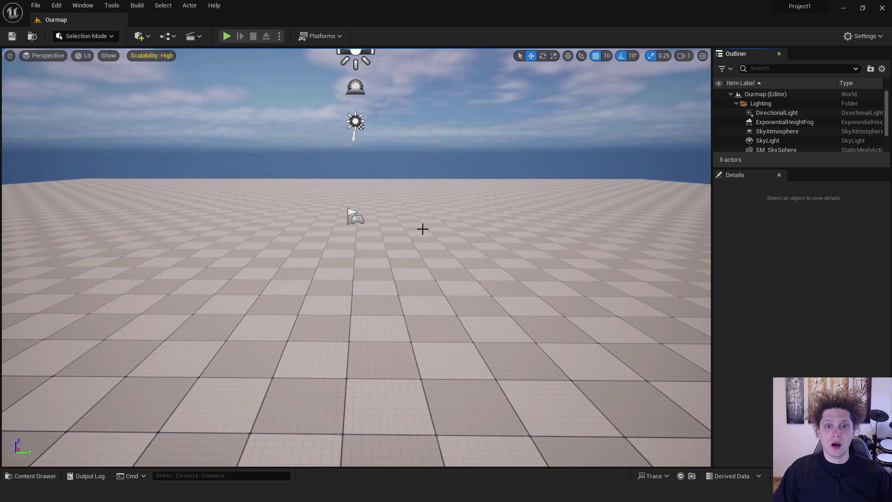
Step: Delete the Floor actor from the Ourmap level
click(305, 261)
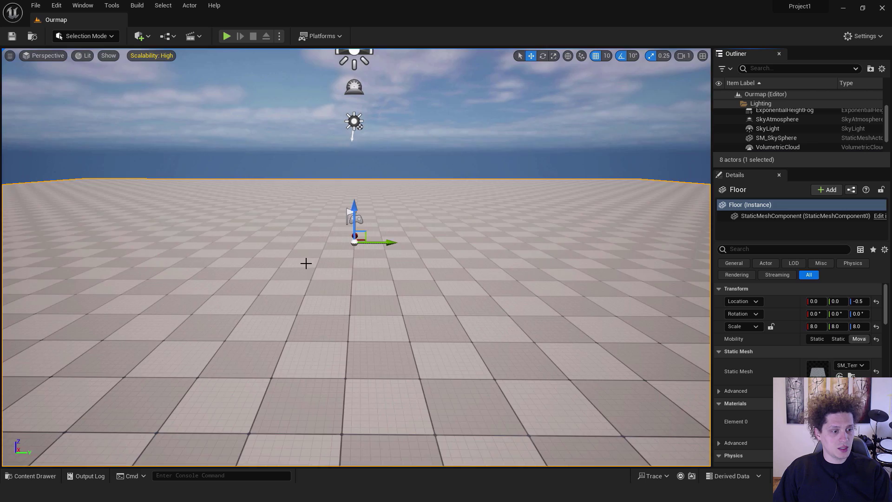
scroll(346, 246, up, 5)
key(Delete)
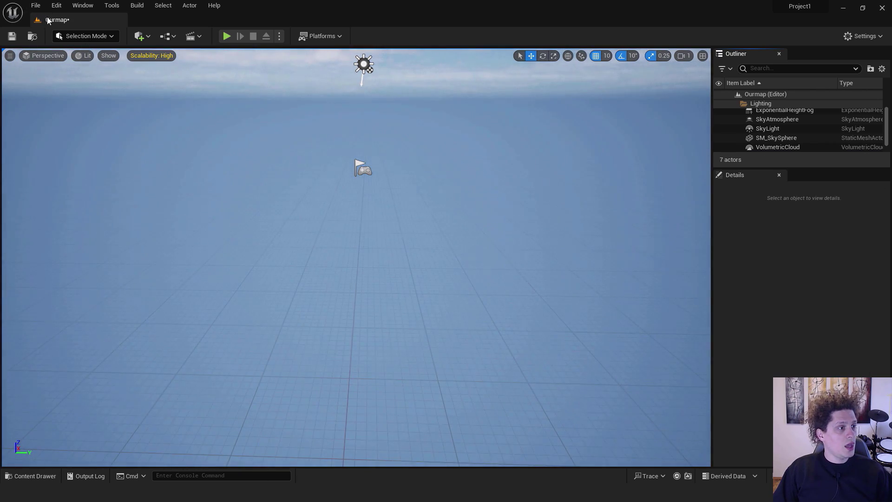
Step: Switch to Landscape mode and create a new landscape with the default 8 × 8 components and 63×63-quad sections
click(105, 38)
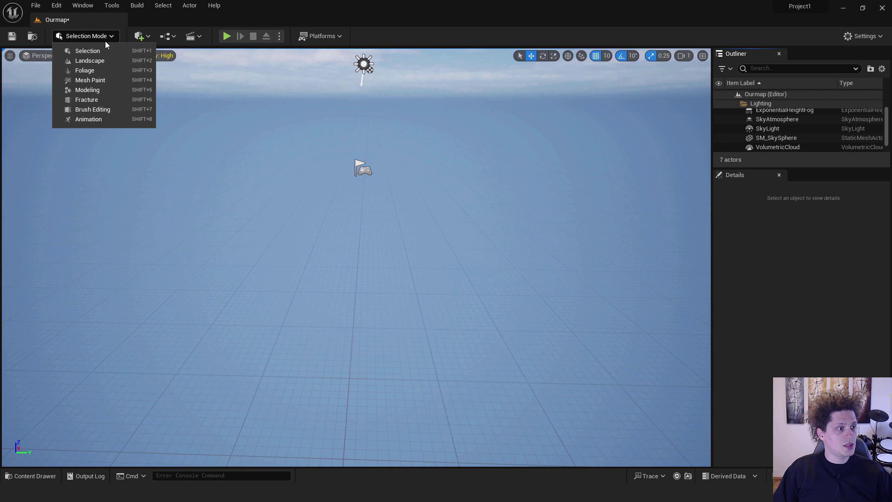
click(91, 61)
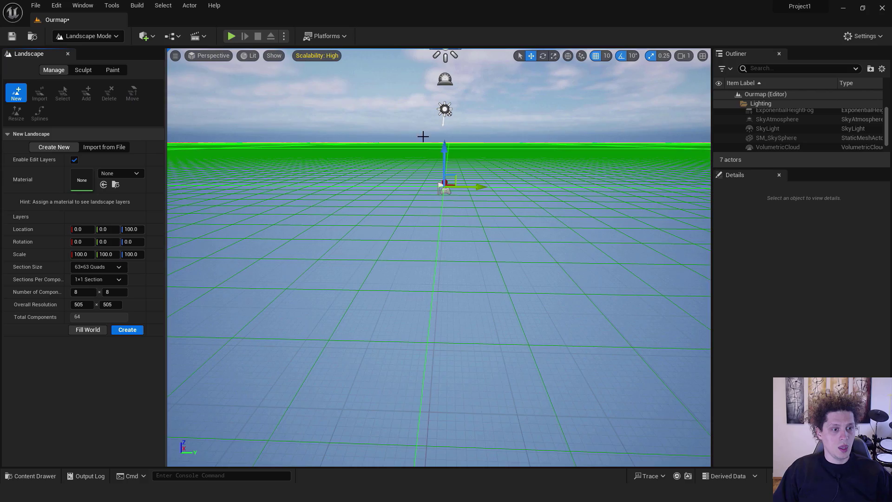
right_drag(432, 162, 422, 207)
key(s)
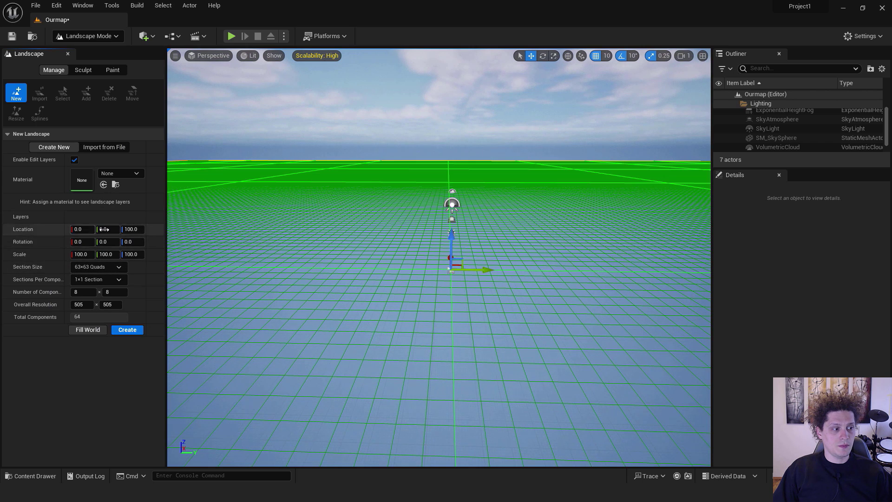
click(127, 331)
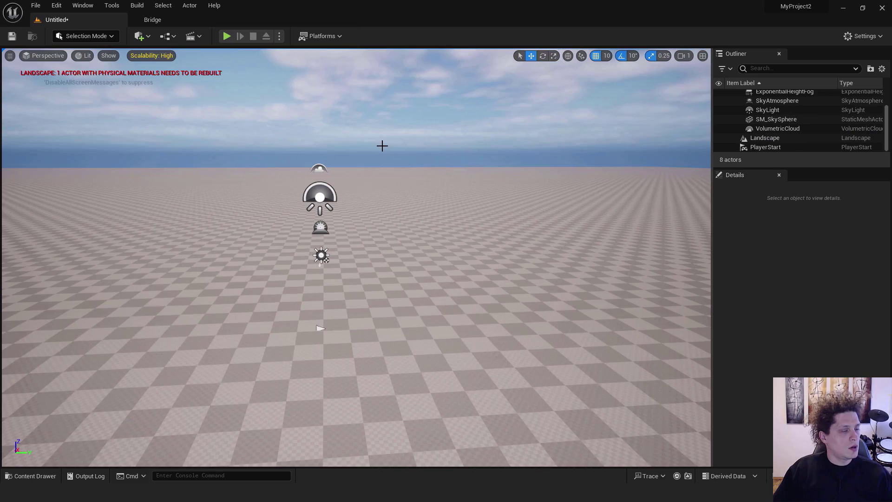
right_drag(373, 134, 370, 154)
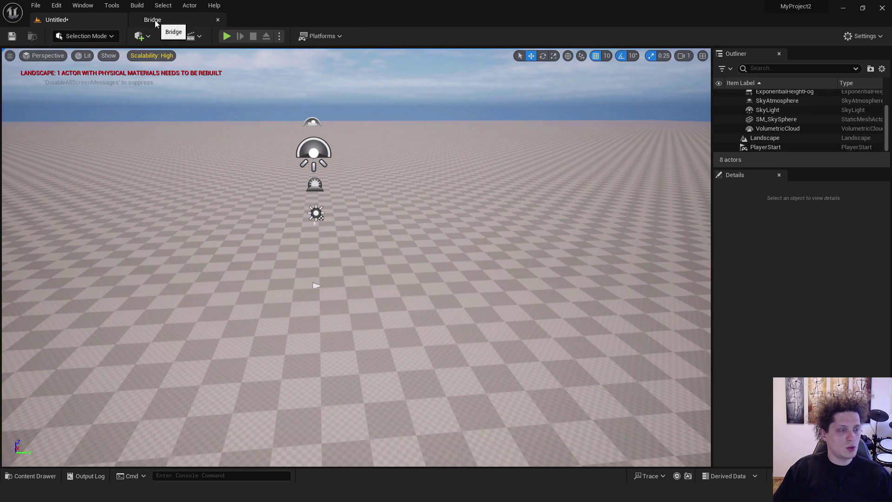
Step: Open Quixel Bridge and browse the natural environment collections to Xeric Shrublands
click(140, 36)
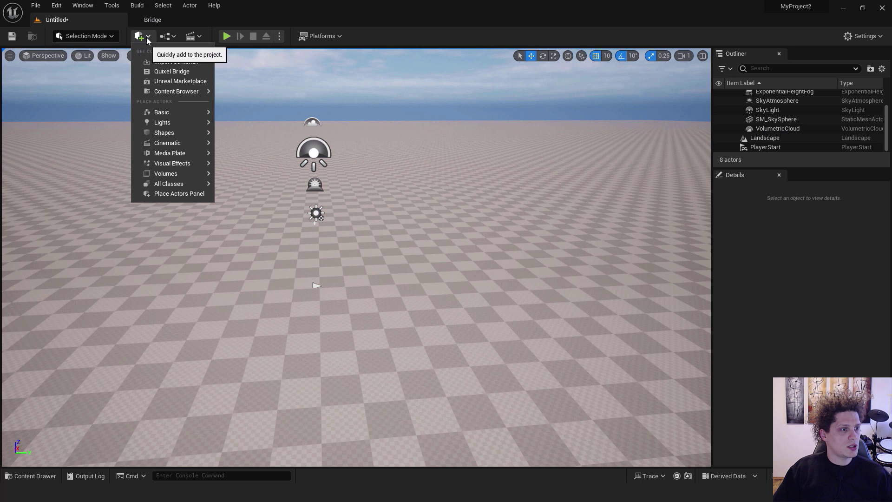
click(166, 71)
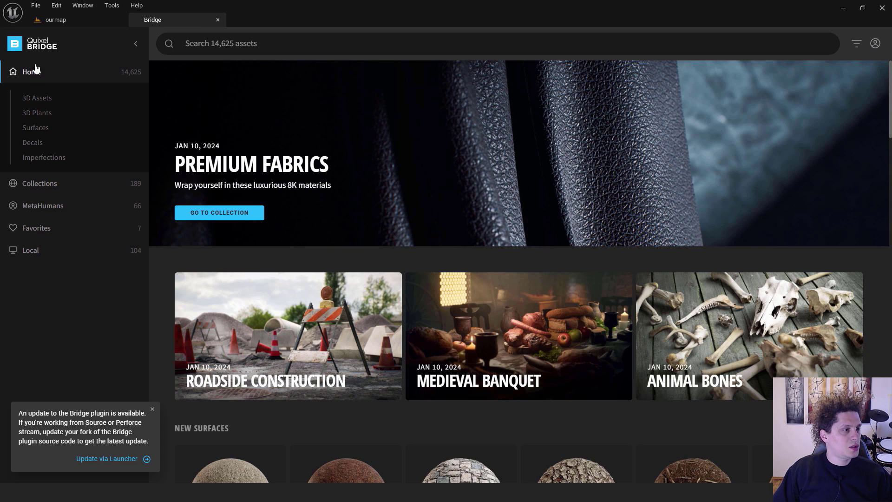
click(37, 186)
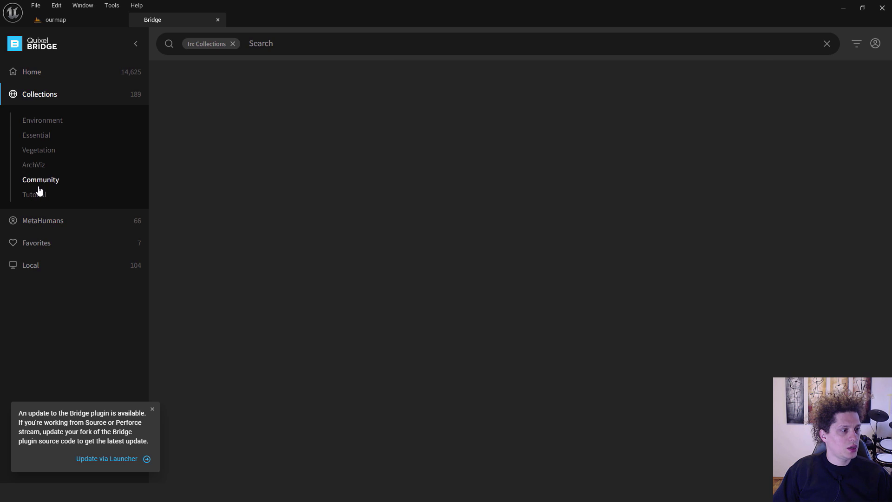
click(39, 122)
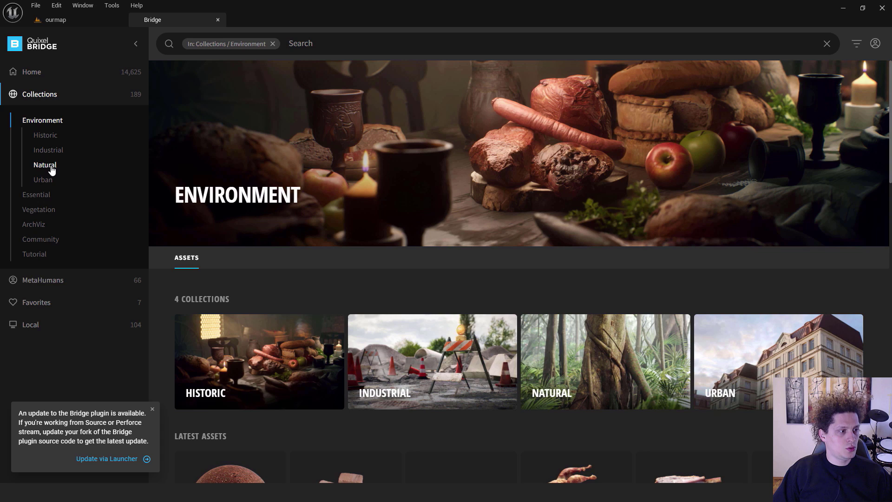
click(51, 169)
scroll(96, 240, down, 5)
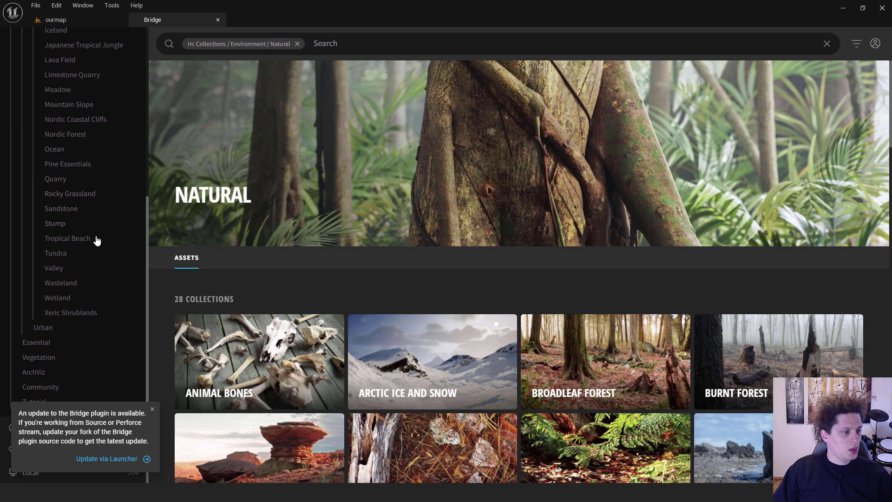
click(66, 313)
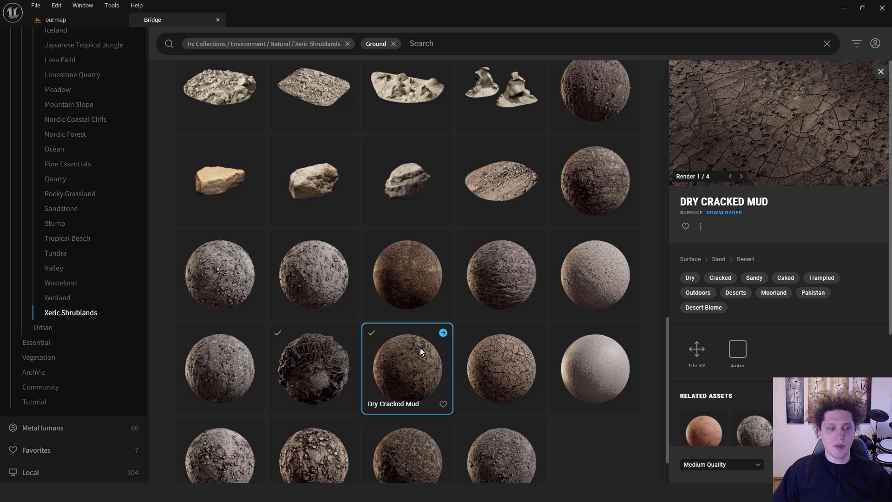
Step: Add the Dry Cracked Mud surface to the project at Highest Quality and return to the ourmap level
click(751, 465)
click(722, 447)
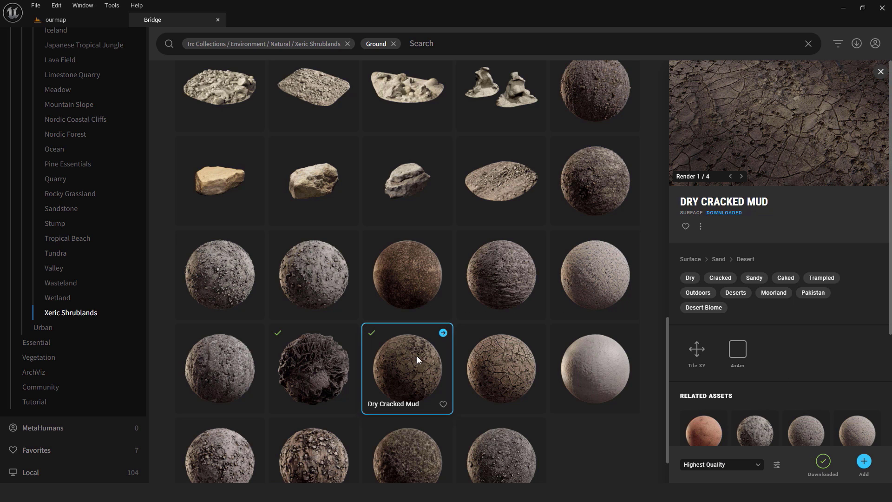
click(864, 463)
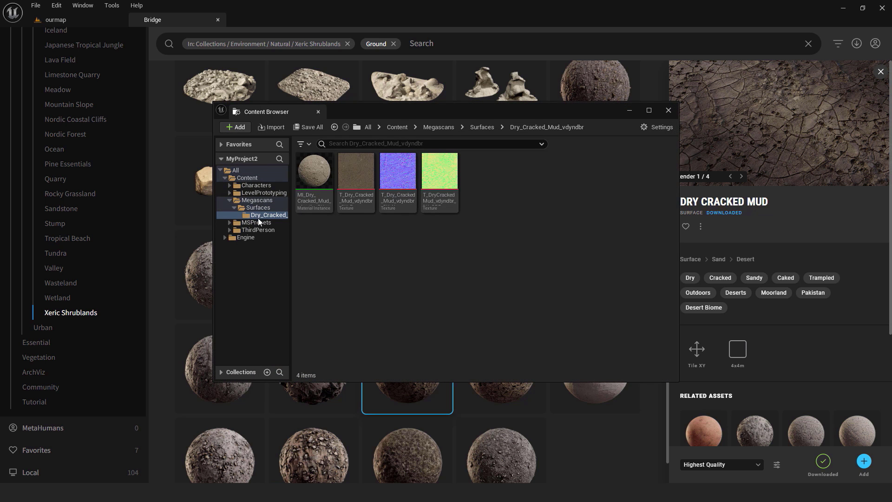
click(670, 110)
click(83, 20)
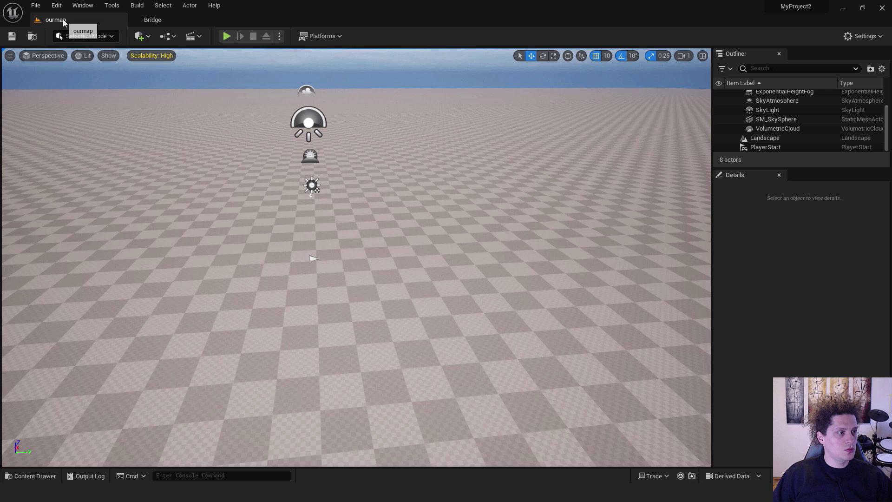
Step: Dock the Content Browser in the layout and show the Dry_Cracked_Mud folder under Megascans > Surfaces
right_drag(363, 233, 392, 247)
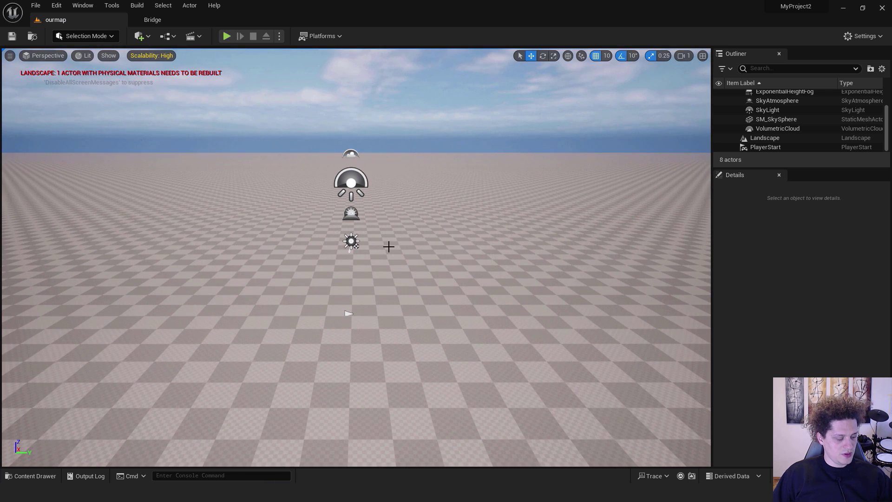
key(ctrl+space)
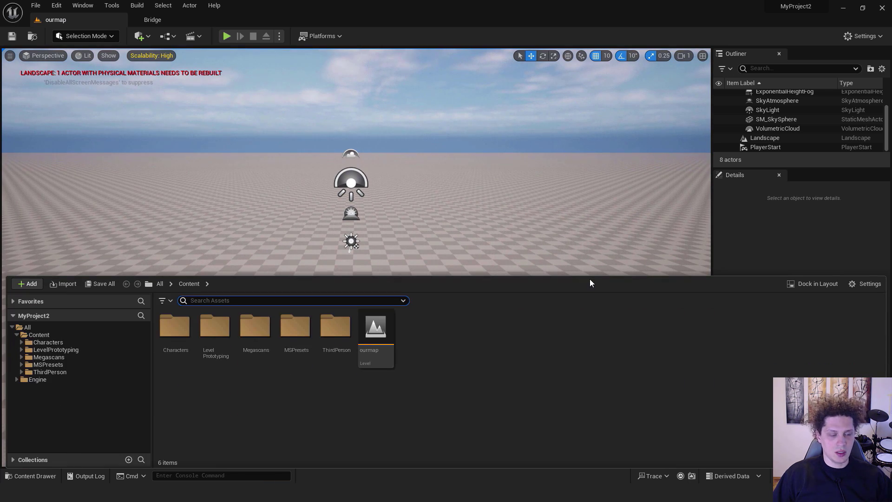
click(809, 286)
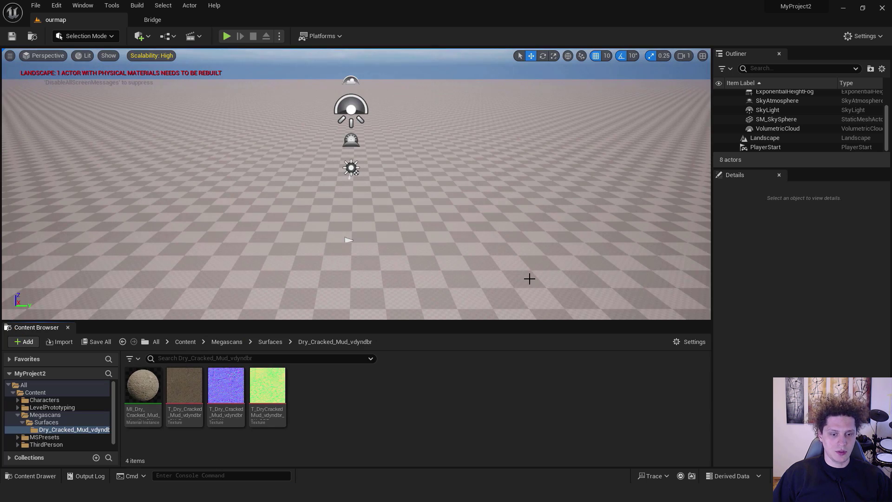
click(51, 415)
click(54, 422)
click(65, 429)
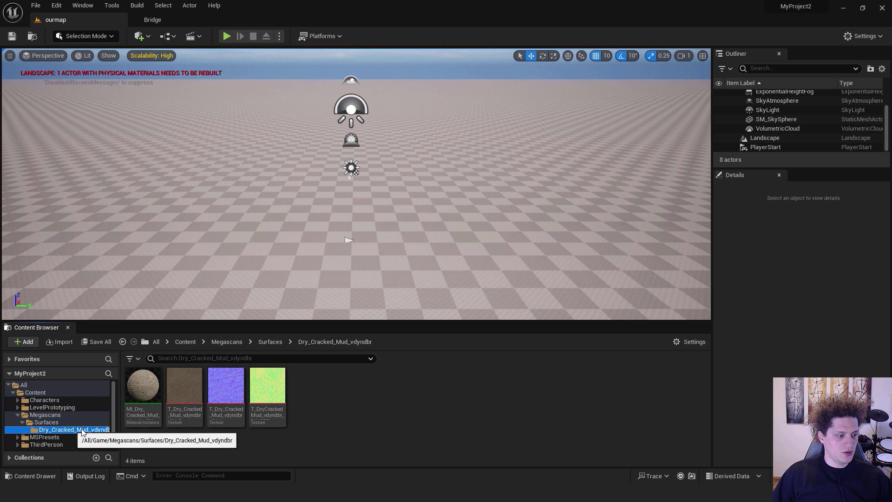
Step: Assign the Dry Cracked Mud material instance as the Landscape actor's Landscape Material
click(138, 392)
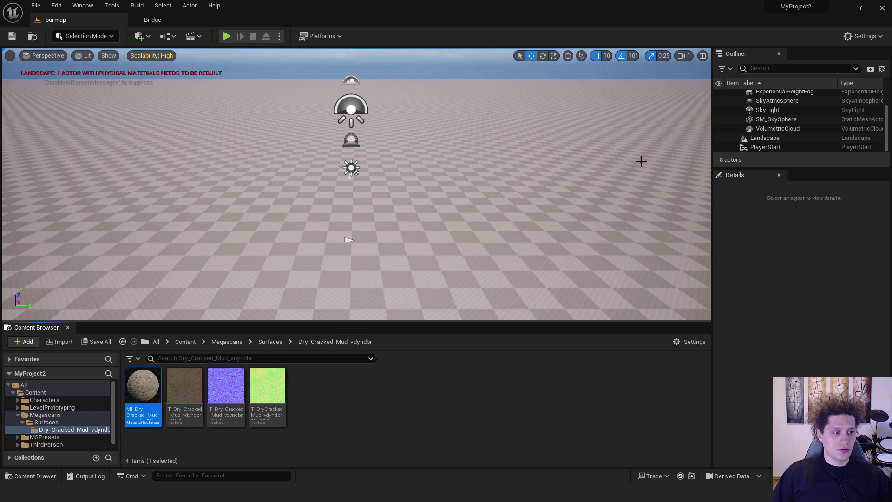
click(764, 138)
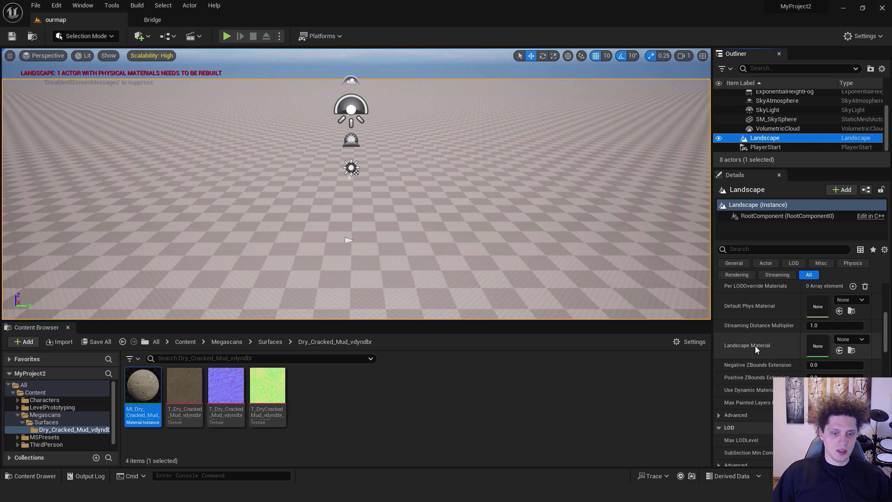
drag(143, 388, 821, 345)
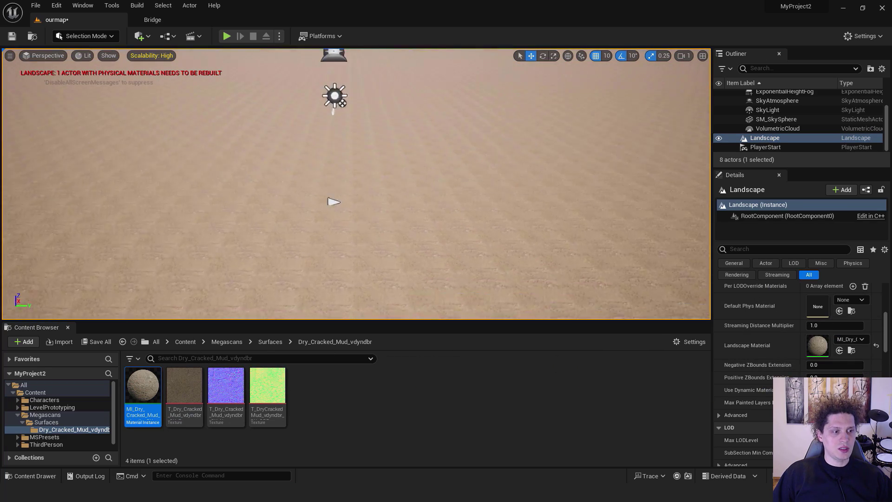
Step: Inspect the mud texture up close, play-test the level from that spot on the landscape, and end the play session
right_drag(482, 175, 460, 162)
key(w)
right_click(482, 176)
right_click(315, 136)
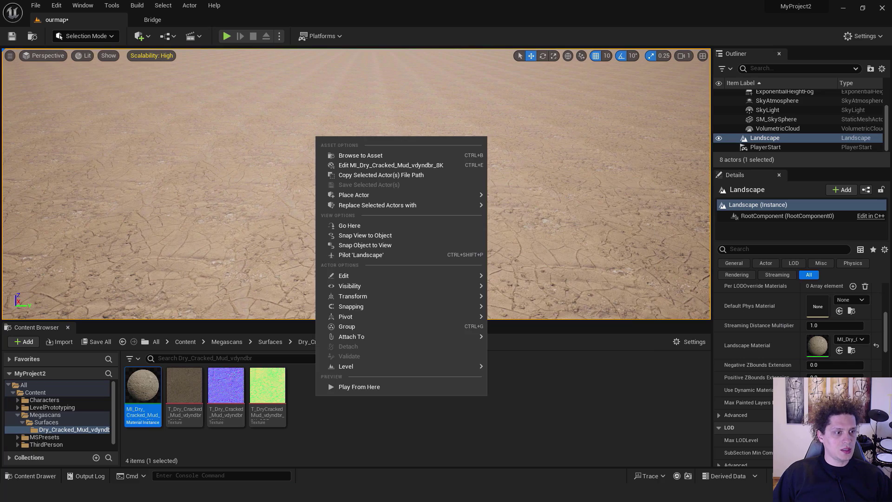
click(344, 387)
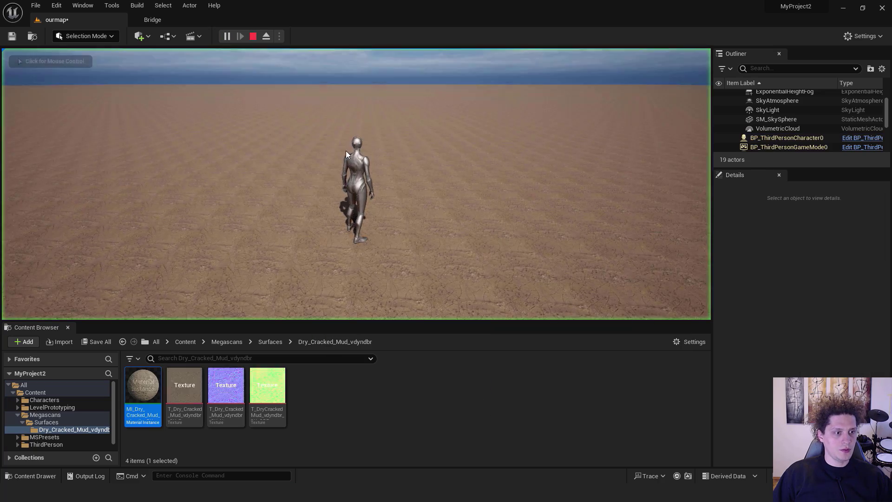
click(346, 154)
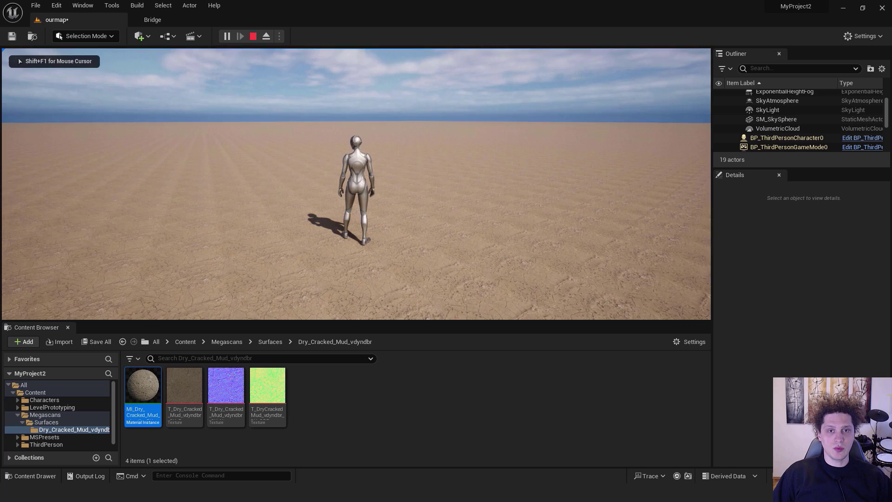
key(Escape)
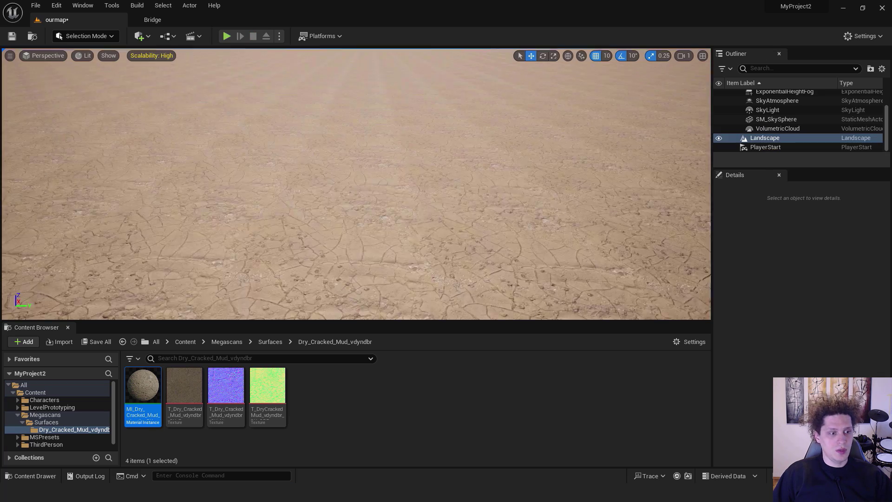
click(418, 131)
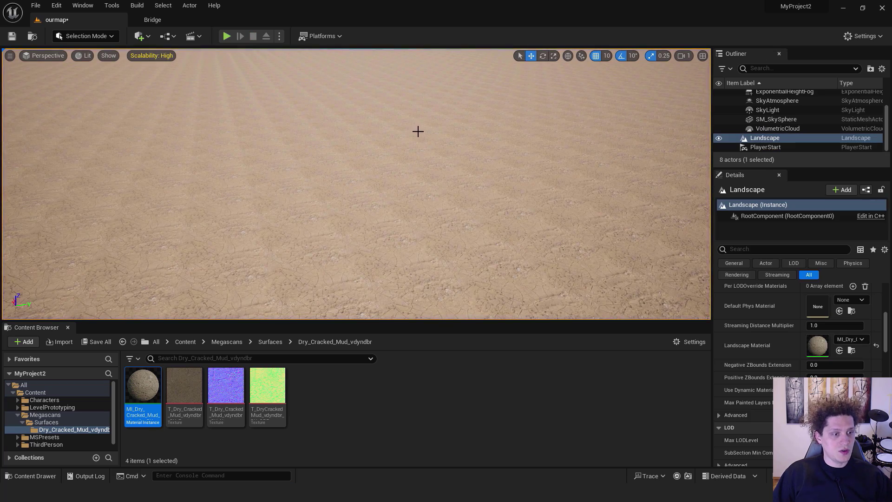
Step: Enable Tiling/Offset in the Dry Cracked Mud material instance, set Tiling X to 0.2, and end the play test of the landscape
double_click(143, 384)
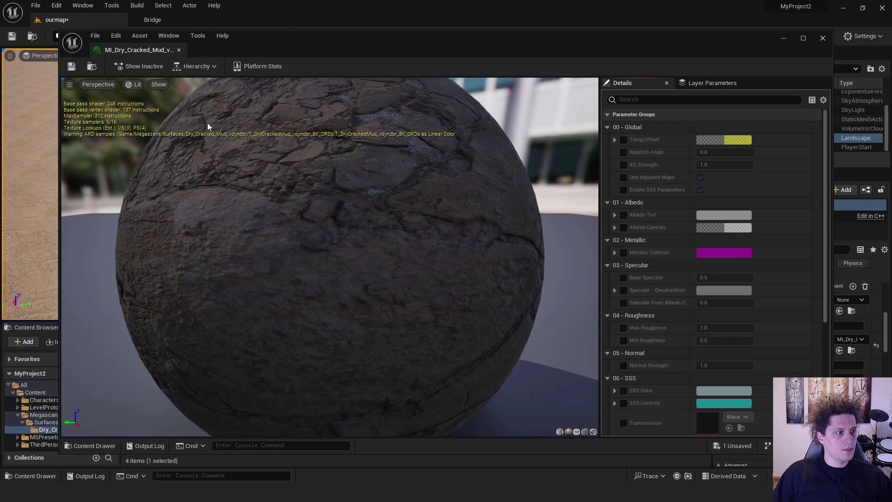
click(624, 139)
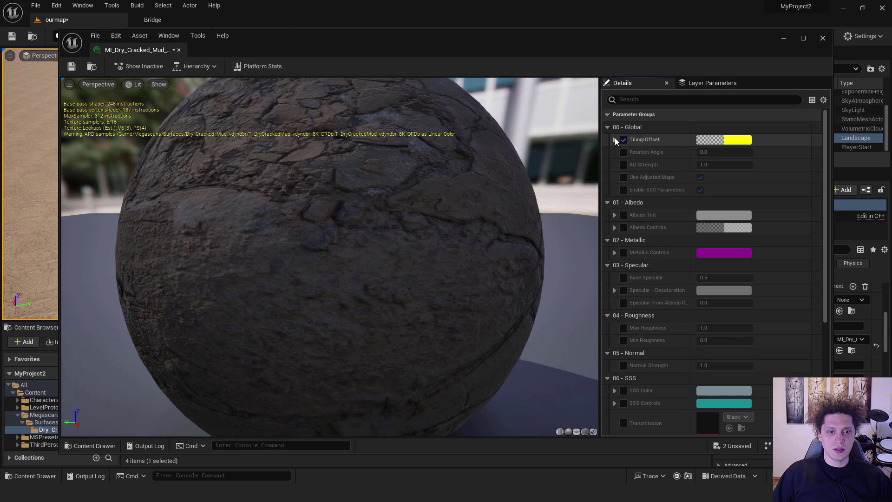
click(615, 140)
click(724, 152)
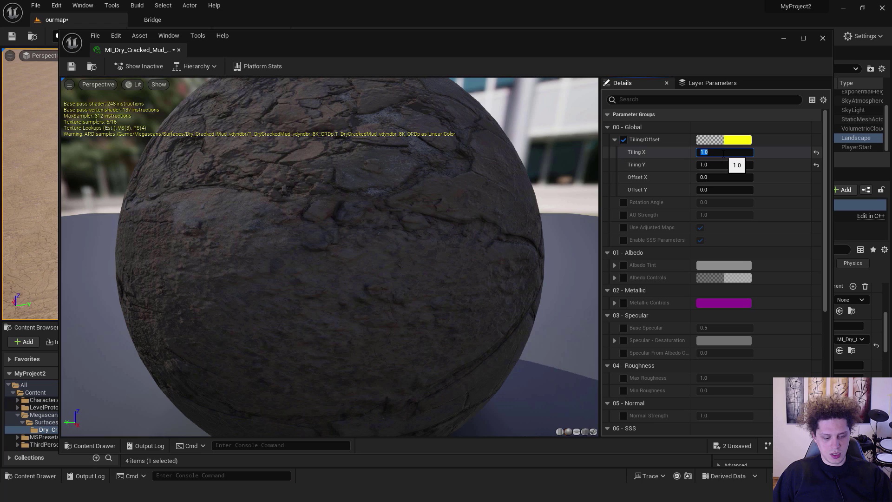
text(0.2)
key(Tab)
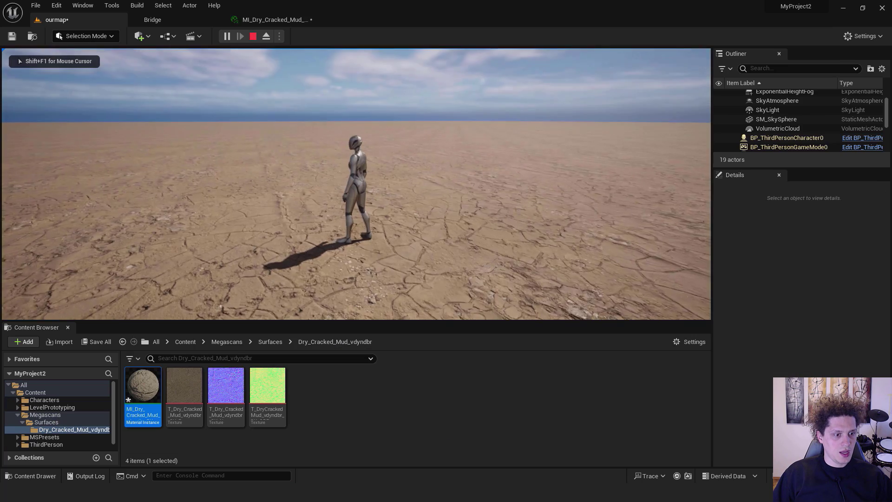
key(Escape)
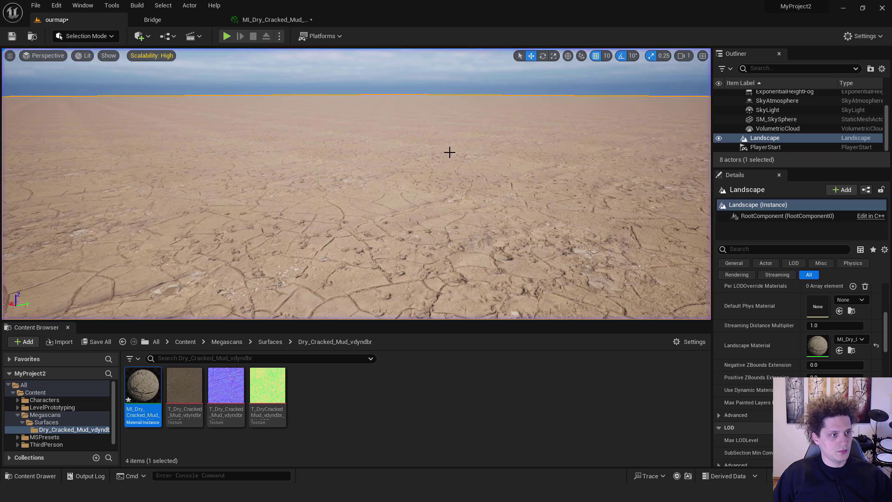
Step: Switch to landscape sculpting with a tool strength of 0.764 and a brush size of about 3918
click(88, 57)
click(115, 63)
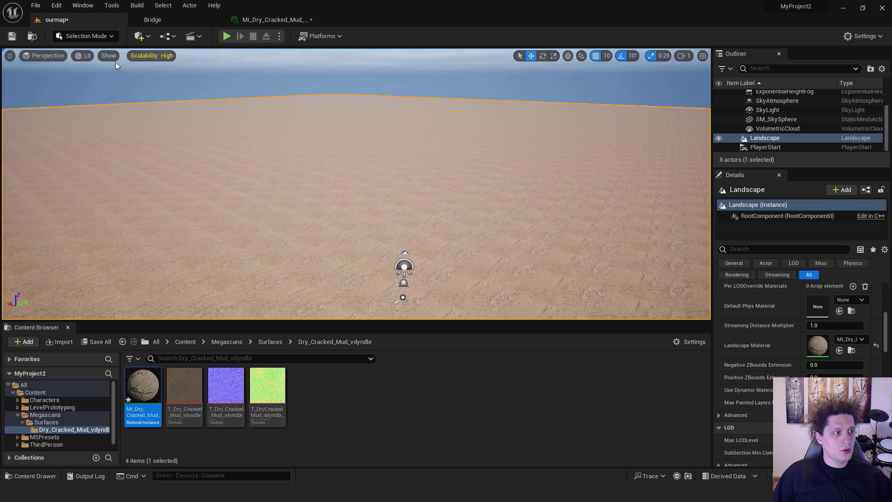
key(shift+2)
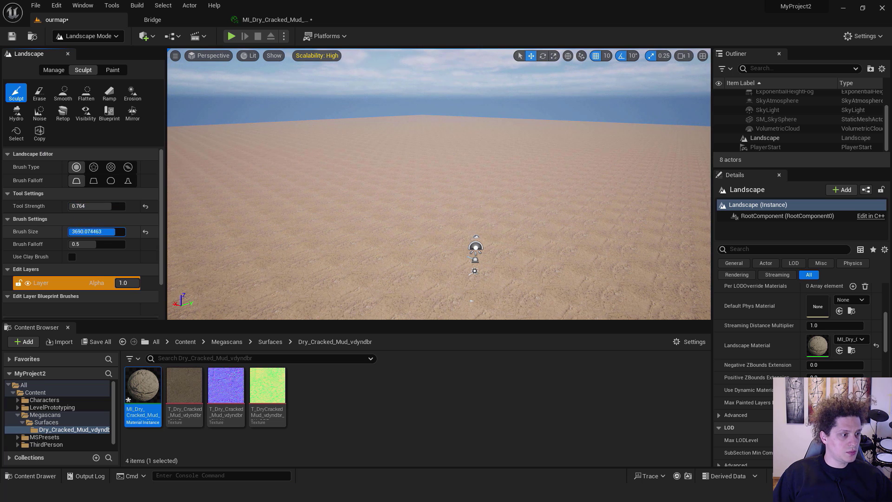
drag(115, 231, 117, 232)
Step: Raise the camera speed to 4.5, bring the whole landscape into view, and sculpt hills around its edges, leaving the centre flat
key(s)
mouse_move(466, 173)
right_down()
mouse_move(466, 203)
mouse_move(437, 176)
mouse_move(467, 204)
mouse_move(462, 232)
mouse_move(459, 163)
right_up()
scroll(466, 173, up, 3)
scroll(458, 163, up, 8)
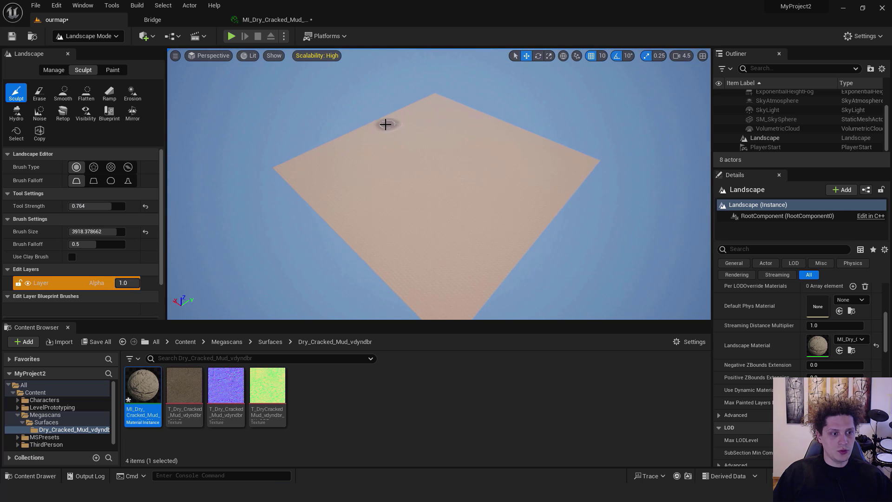
mouse_move(452, 99)
mouse_down()
mouse_move(454, 303)
mouse_move(592, 186)
mouse_move(523, 131)
mouse_move(482, 118)
mouse_move(553, 144)
mouse_move(404, 284)
mouse_move(567, 211)
mouse_move(337, 229)
mouse_move(297, 167)
mouse_move(391, 253)
mouse_move(470, 163)
mouse_up()
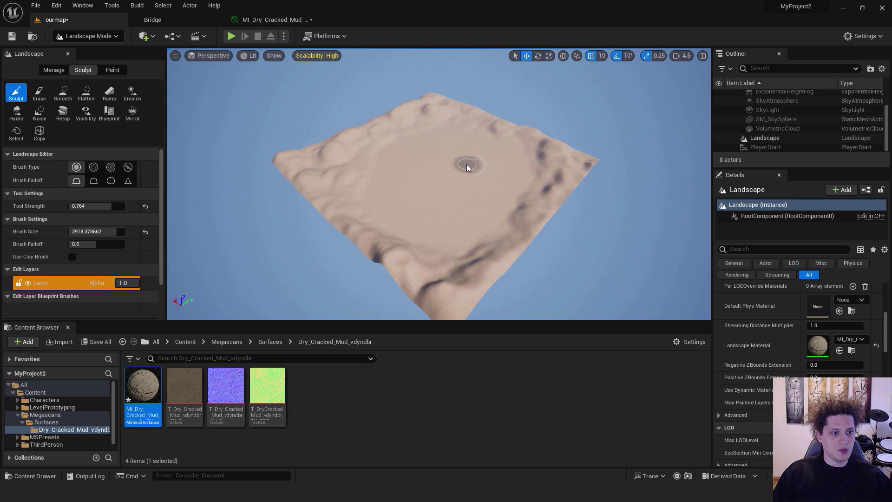
Step: Switch back to Selection mode and play-test the level from the flat centre of the landscape, running around to view the hills
click(86, 39)
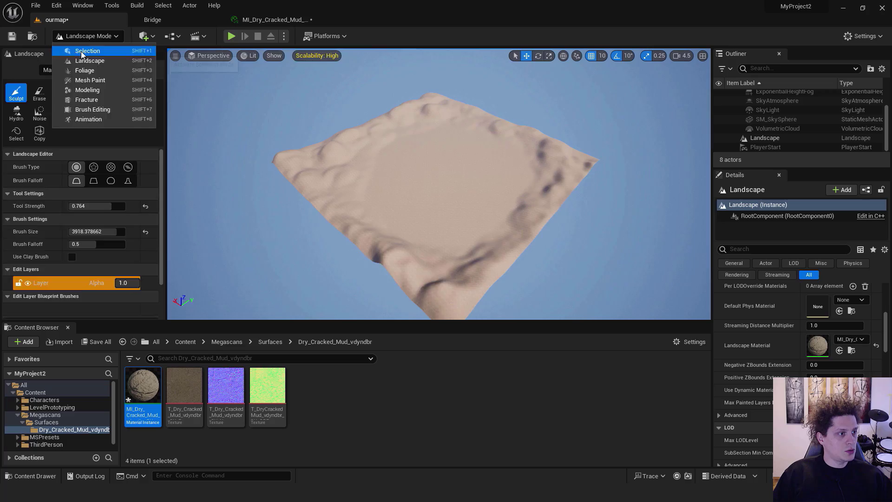
click(81, 51)
right_click(348, 166)
click(400, 414)
click(348, 169)
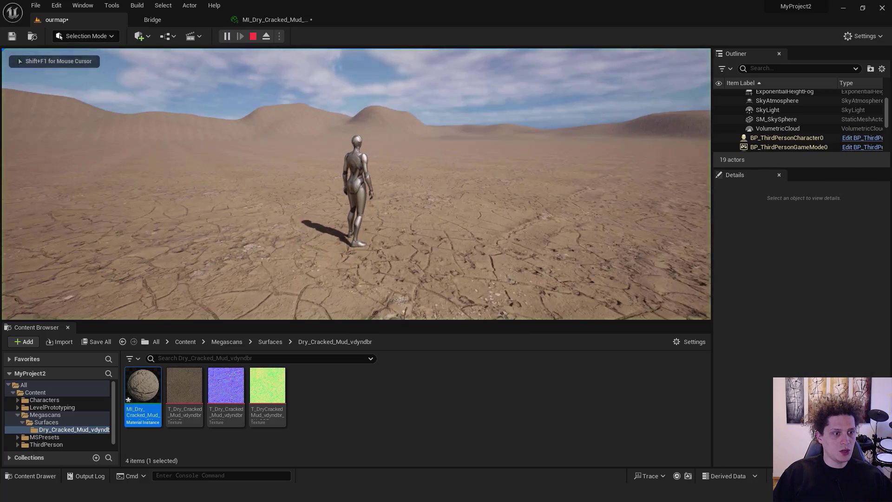
key(w)
key(a)
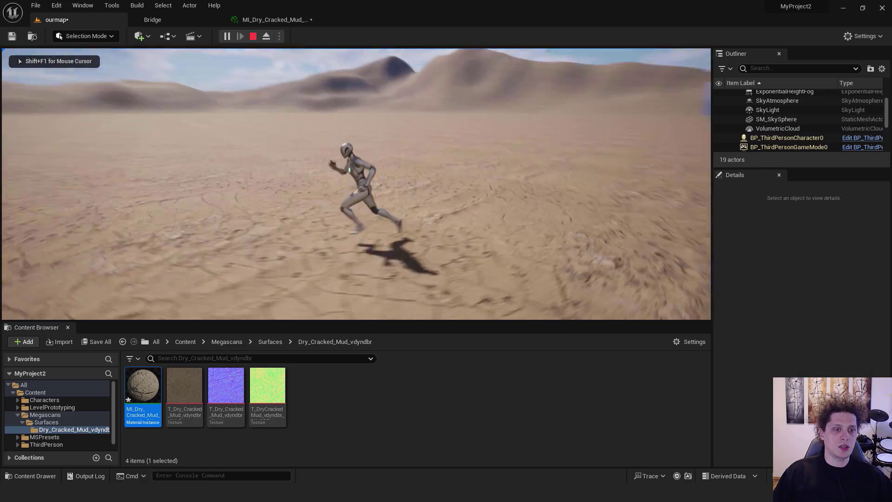
key(s)
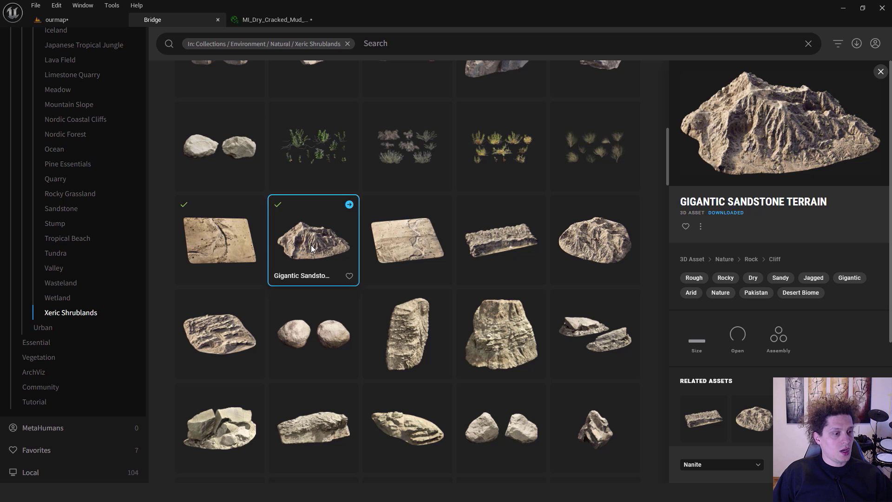
Step: Place the Gigantic Sandstone Terrain asset from Bridge on the landscape and select it, with the camera speed raised to 5
drag(320, 249, 251, 114)
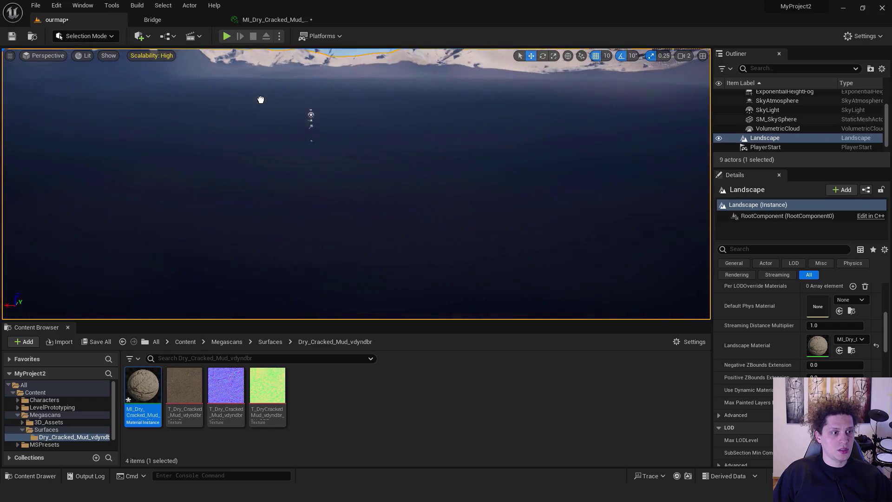
click(279, 65)
right_drag(279, 65, 121, 70)
scroll(310, 128, up, 3)
key(s)
right_drag(200, 88, 311, 128)
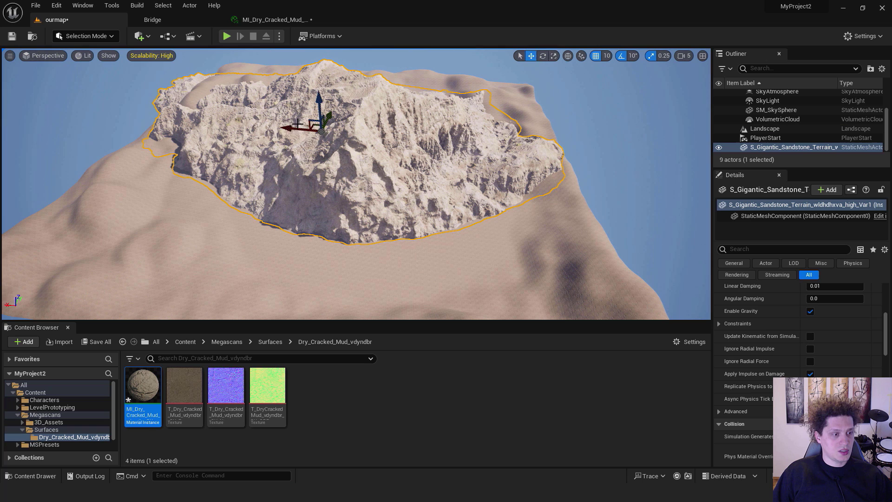
Step: Turn off scale snapping and scale the sandstone terrain down uniformly so it covers only part of the landscape
key(r)
mouse_move(320, 133)
mouse_down()
mouse_move(340, 116)
mouse_move(320, 133)
mouse_up()
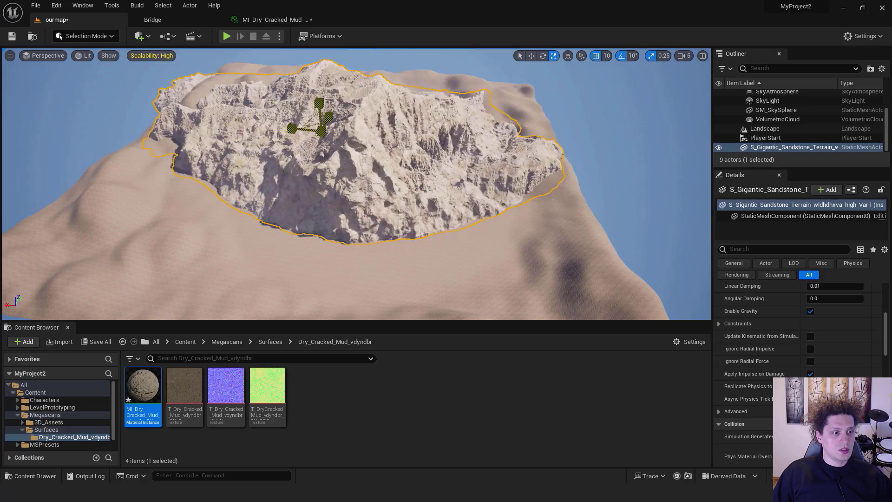
drag(321, 131, 339, 116)
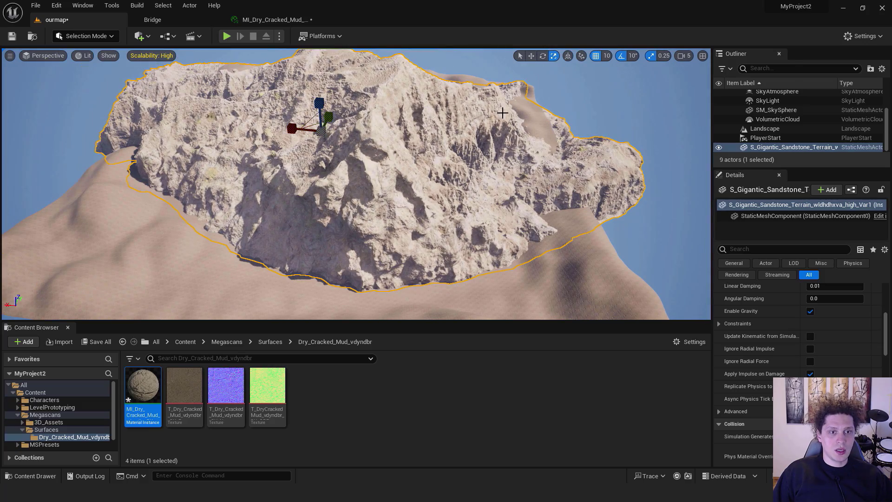
click(651, 57)
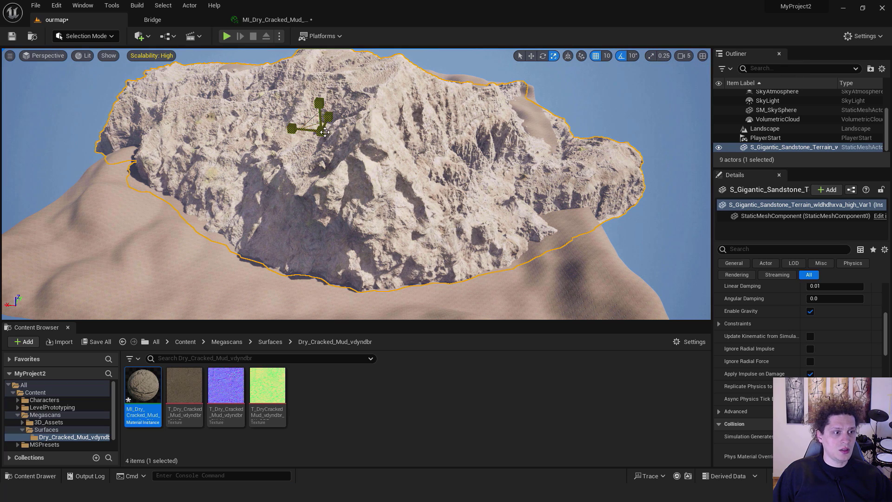
drag(324, 132, 284, 172)
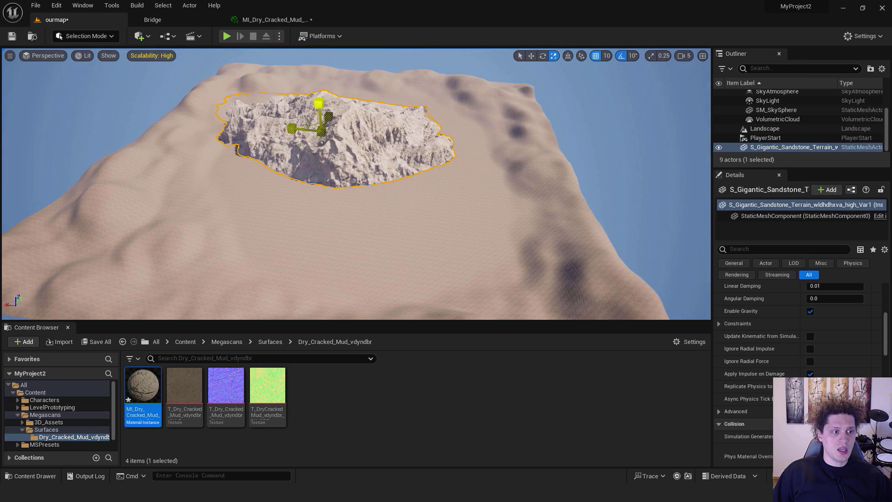
Step: Move the sandstone terrain onto the hills at the landscape's far edge and rotate it to follow that edge
key(w)
drag(318, 133, 251, 110)
key(e)
drag(372, 116, 398, 113)
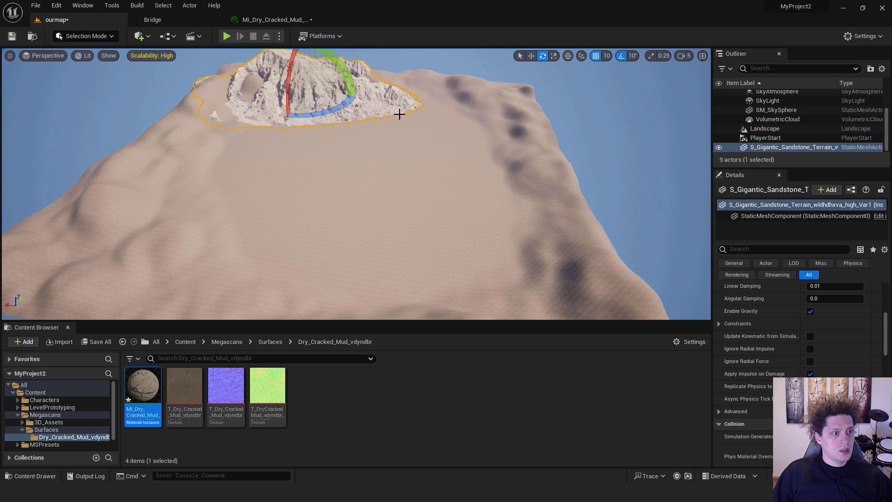
Step: Duplicate the sandstone terrain and place the copy beside the original along the landscape's far edge
key(w)
alt+drag(284, 91, 365, 125)
key(r)
key(e)
click(466, 147)
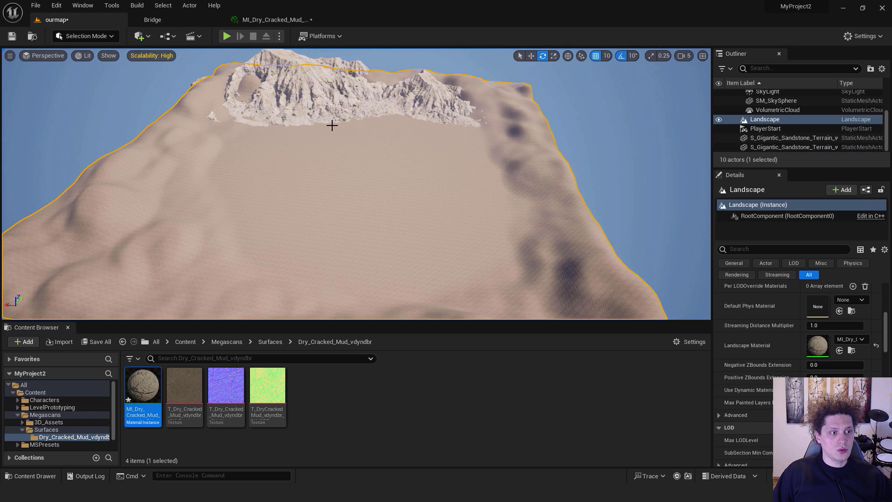
Step: Duplicate the first sandstone terrain onto the adjacent edge's hills with a different rotation, and reposition the formation at the far edge
right_drag(331, 123, 331, 123)
click(468, 124)
key(w)
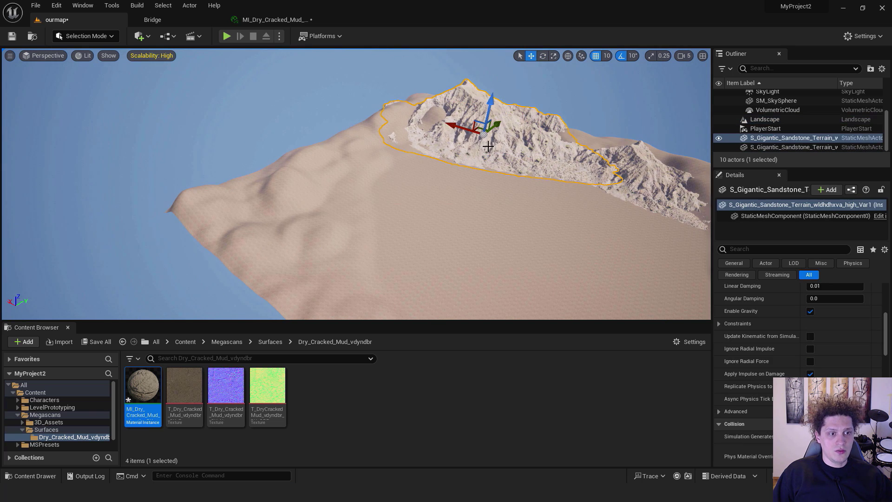
key(e)
alt+drag(473, 136, 356, 197)
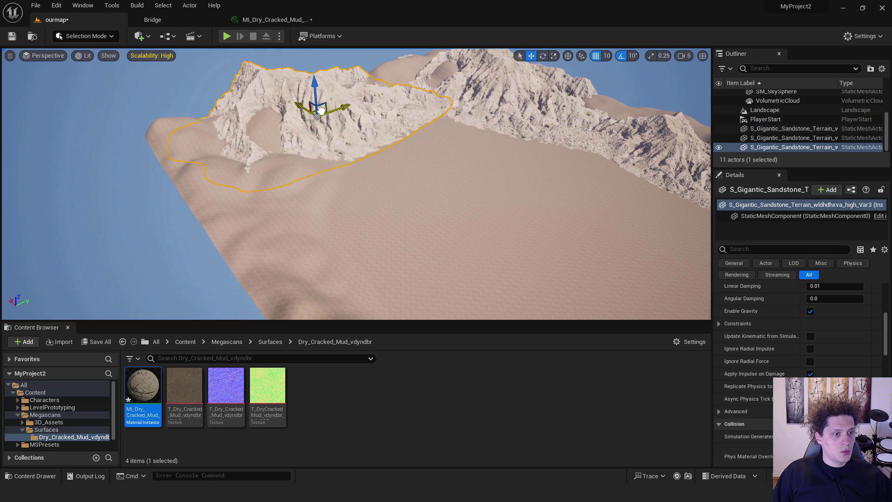
drag(321, 110, 263, 118)
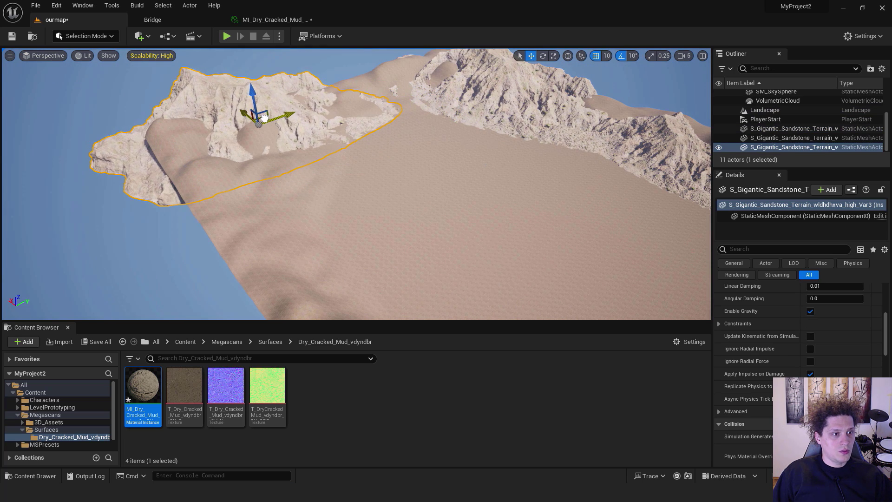
click(511, 111)
drag(515, 90, 479, 74)
Step: Play-test the level in full screen from the flat ground, run around to view the rock formations, and end the session
click(474, 183)
right_click(475, 183)
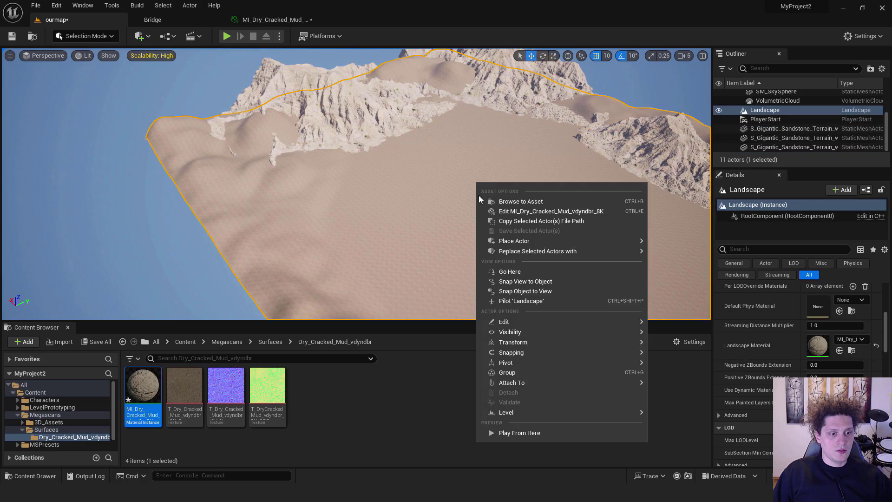
click(501, 431)
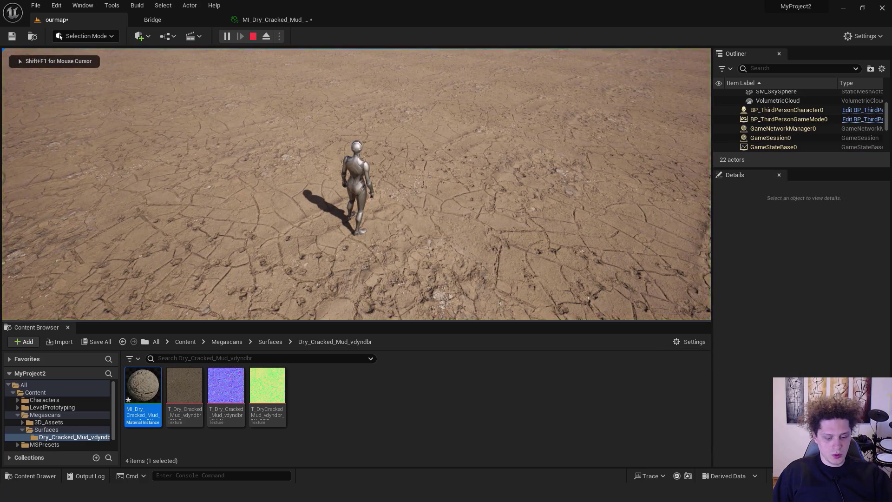
key(F11)
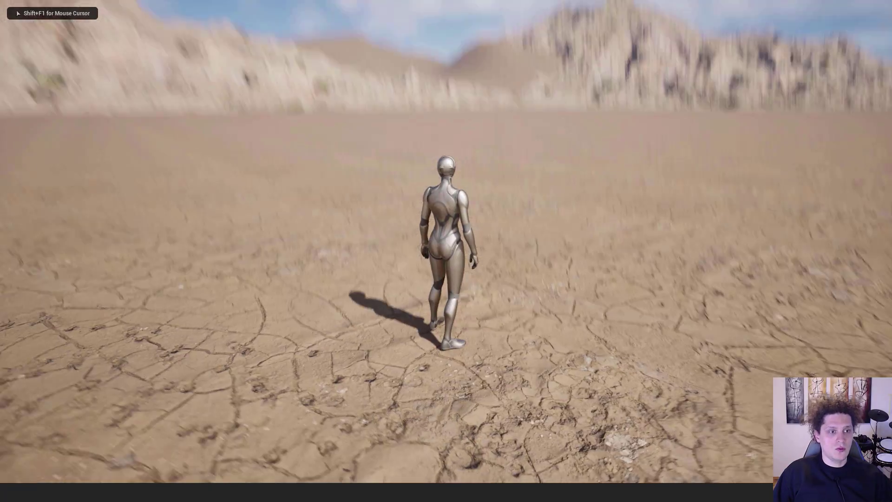
key(w)
key(a)
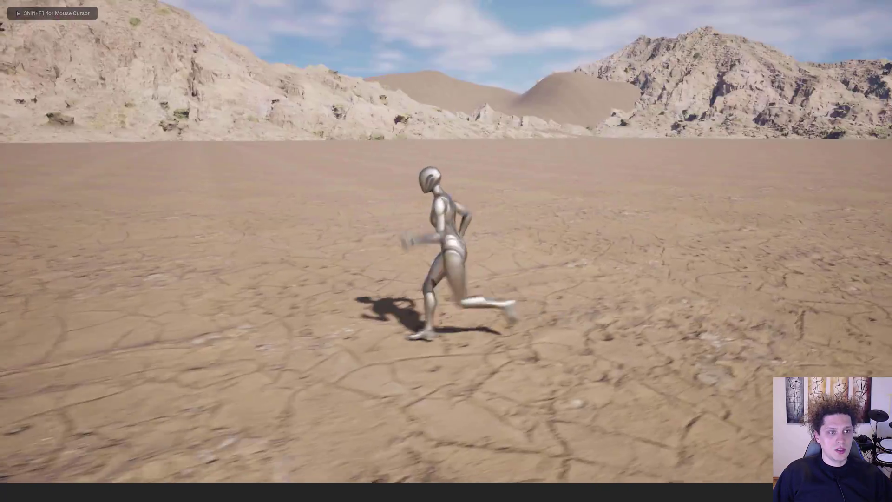
key(w)
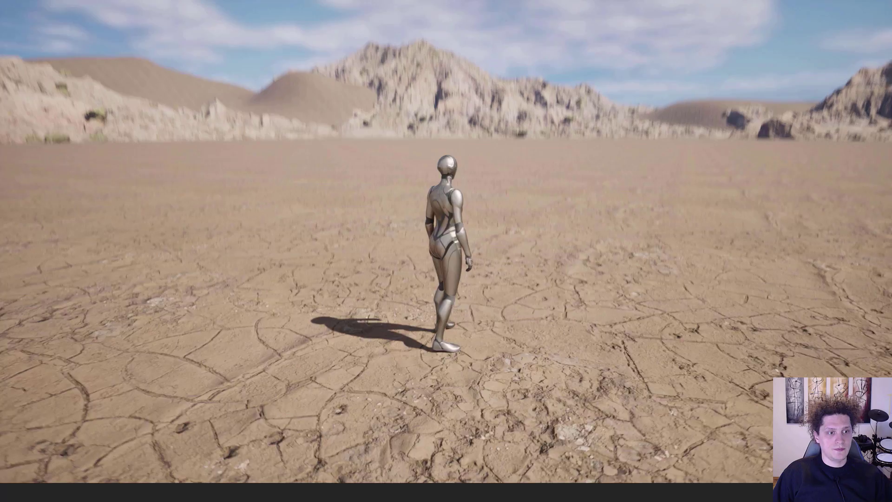
key(Escape)
key(F11)
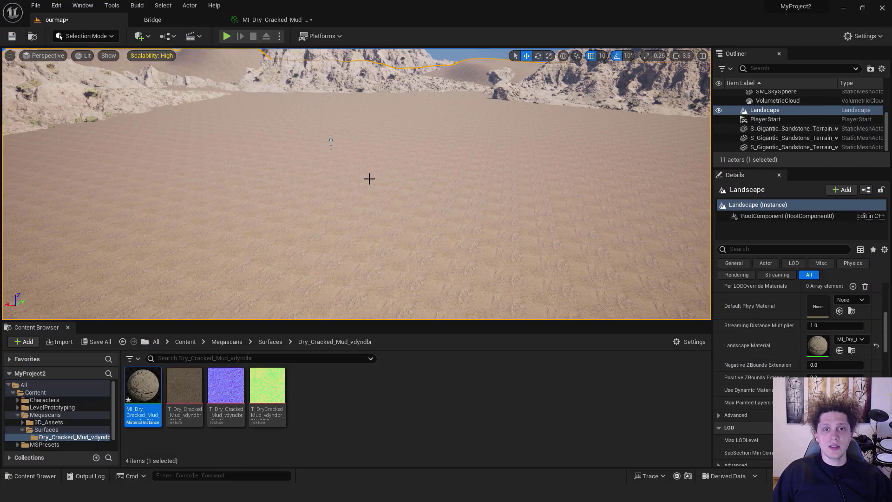
Step: Search Bridge for "well", narrow the search to 3D Assets, and select the Old Stone Well
click(252, 18)
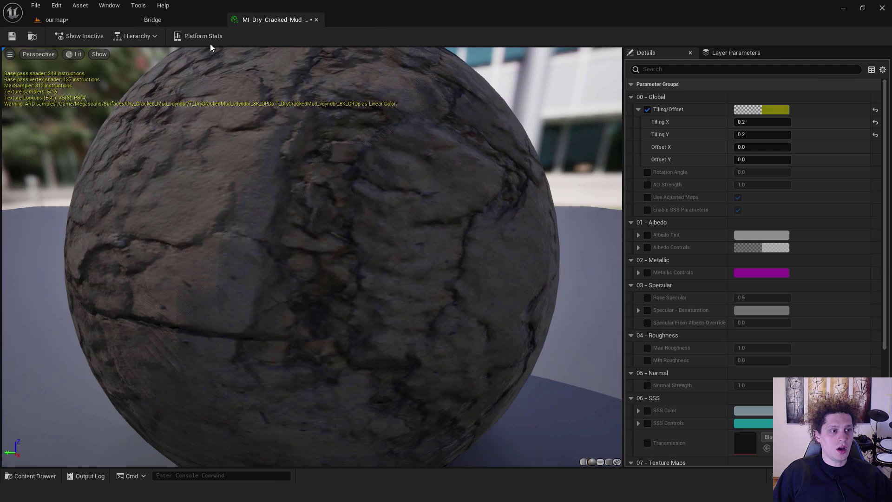
click(171, 20)
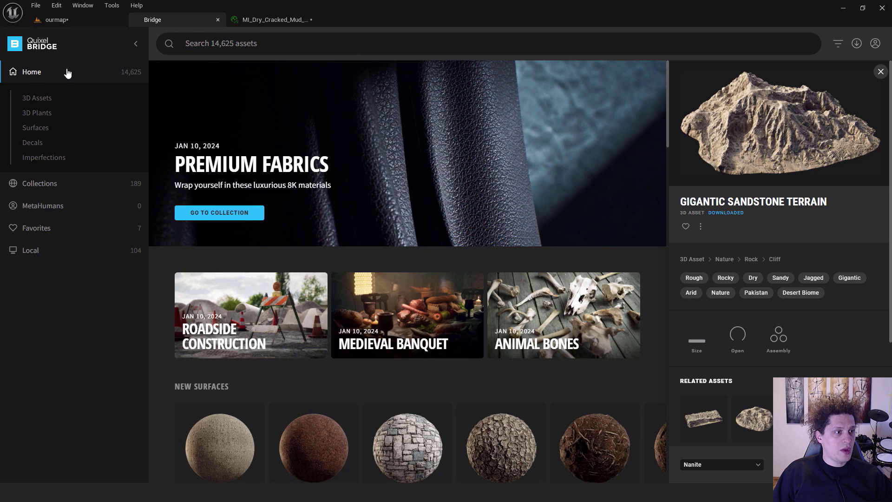
click(245, 43)
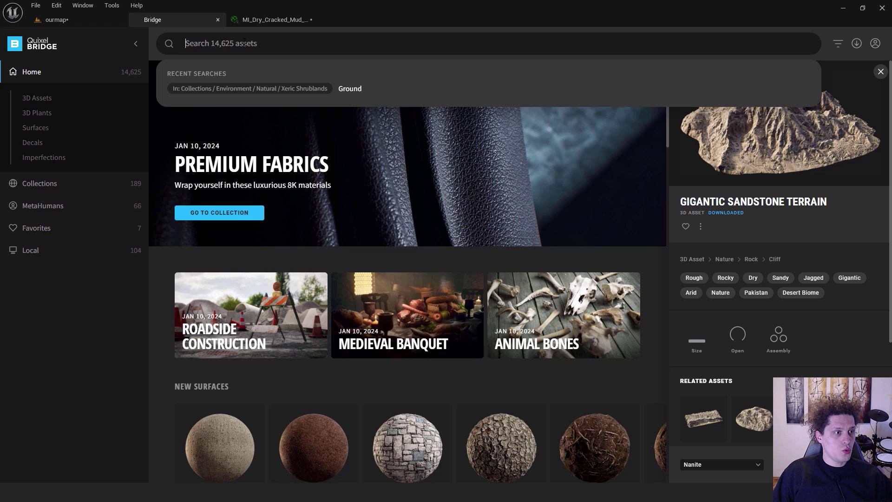
text(well)
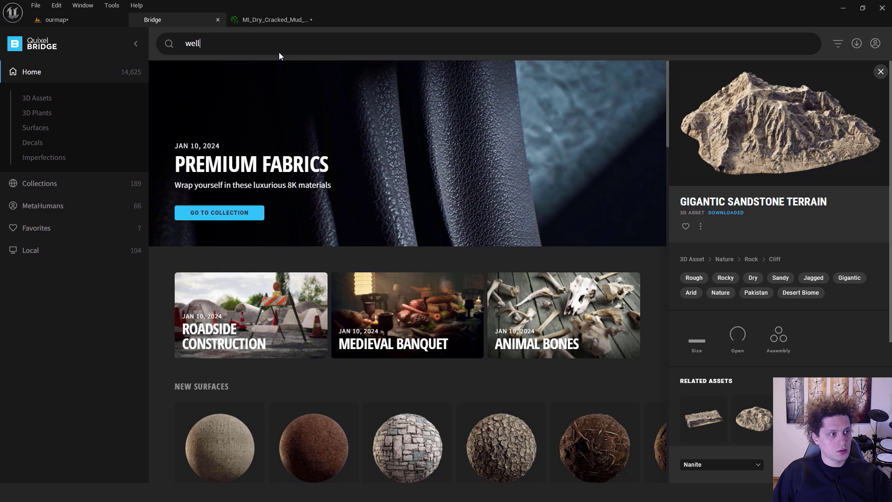
key(Return)
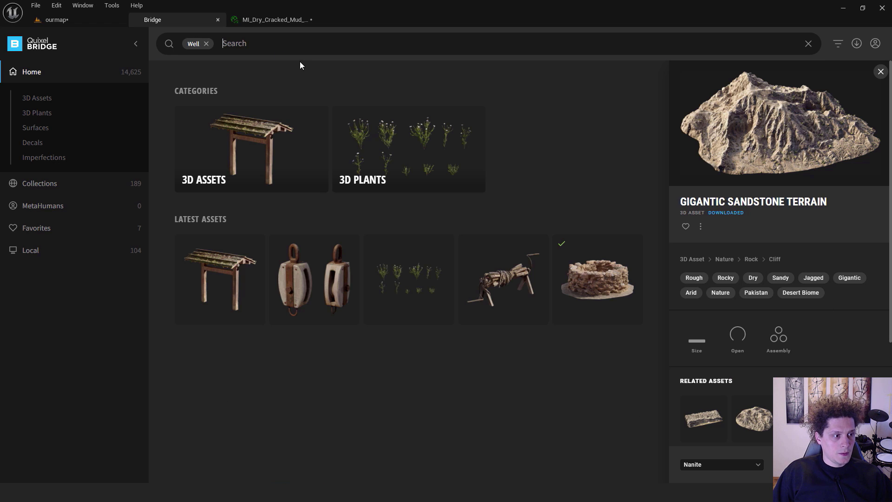
click(237, 148)
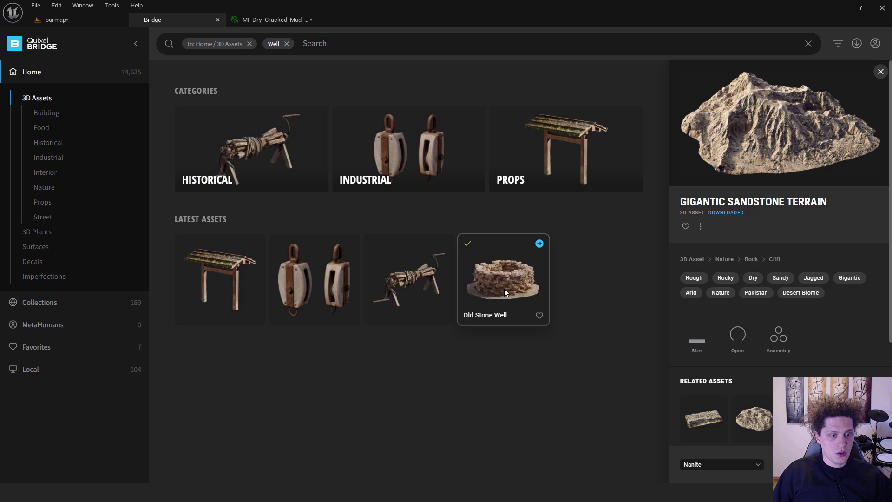
click(501, 275)
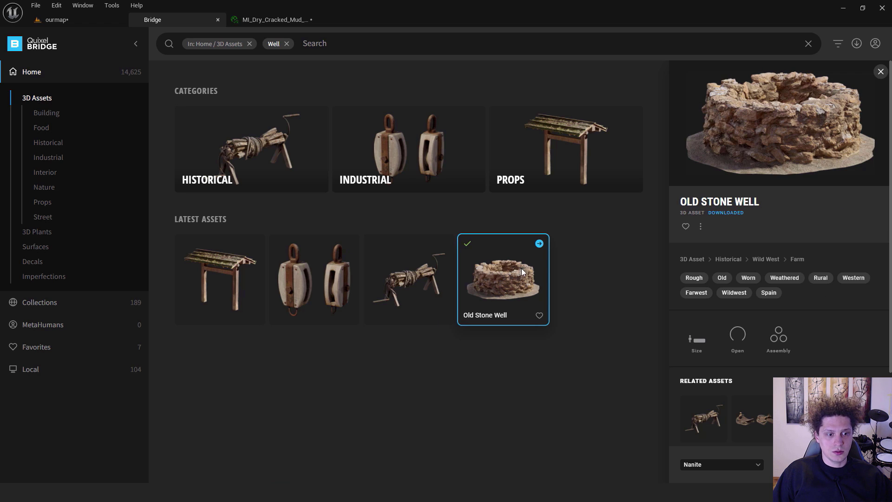
Step: Place the Old Stone Well on the flat ground in the middle of the landscape and inspect it up close
drag(165, 95, 414, 225)
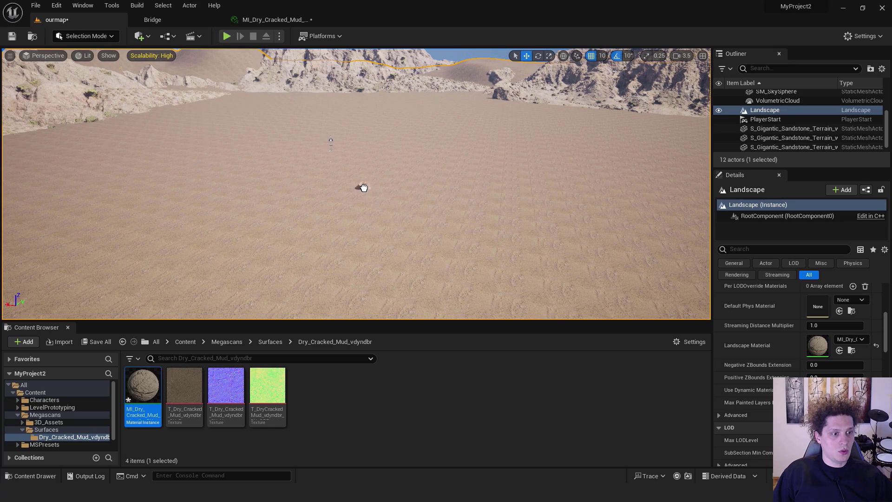
drag(364, 187, 364, 187)
key(f)
mouse_move(412, 187)
right_down()
mouse_move(391, 172)
mouse_move(412, 187)
right_up()
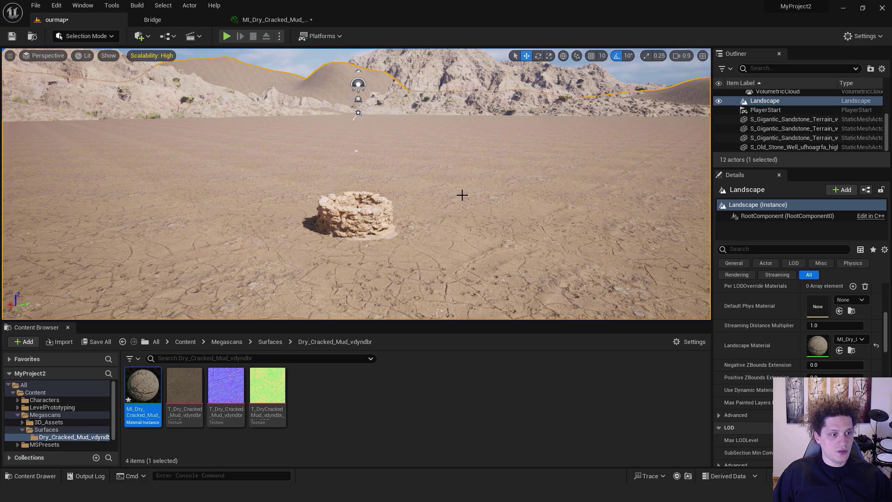
key(ctrl+shift+s)
key(s)
right_drag(513, 183, 497, 172)
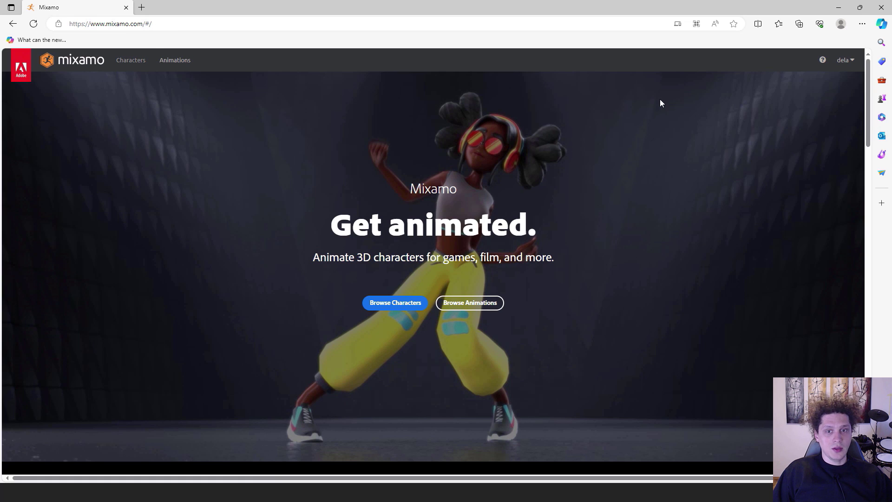
Step: Switch to Mixamo's character library, search it for "maynard", and select the Maynard character
click(394, 303)
scroll(288, 298, down, 20)
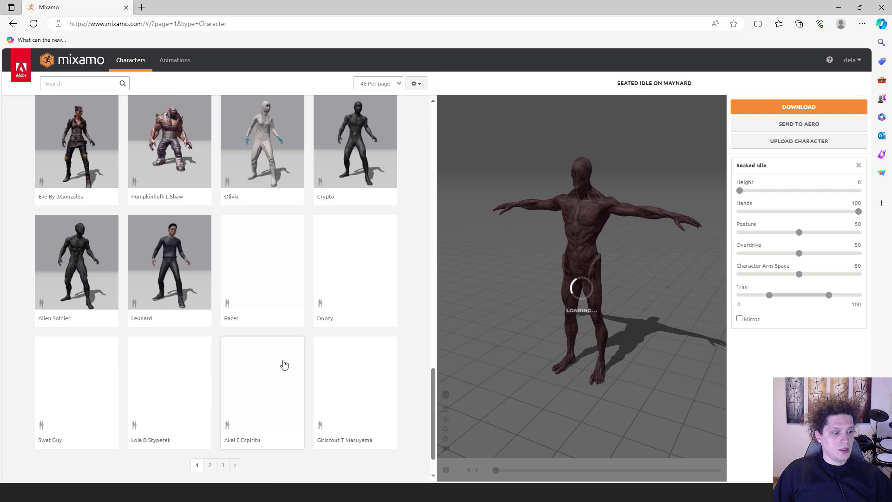
click(223, 419)
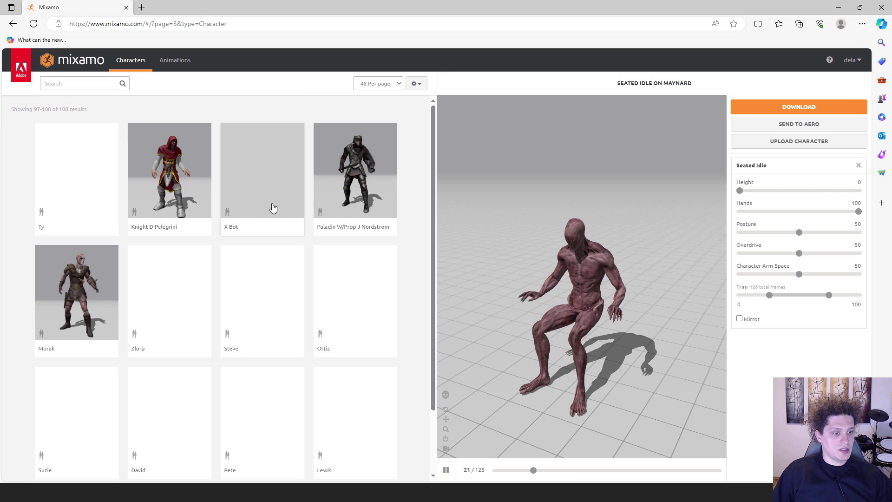
click(91, 84)
text(maynard)
key(Return)
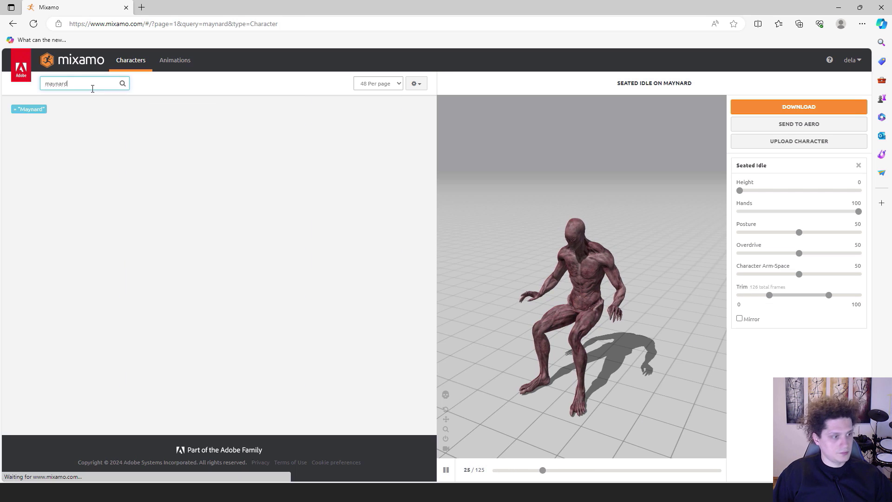
click(217, 176)
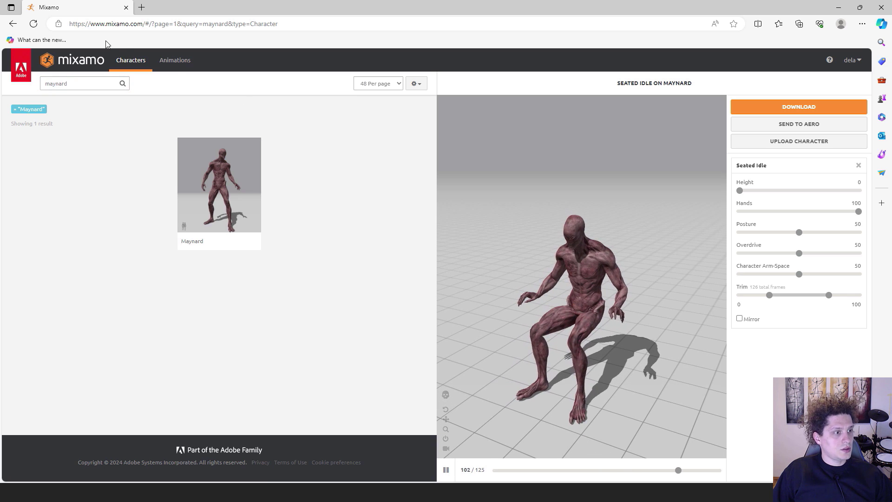
Step: Search the Mixamo animations for "male sitting pose" and apply the cross-legged Male Sitting Pose to Maynard
click(177, 61)
click(93, 83)
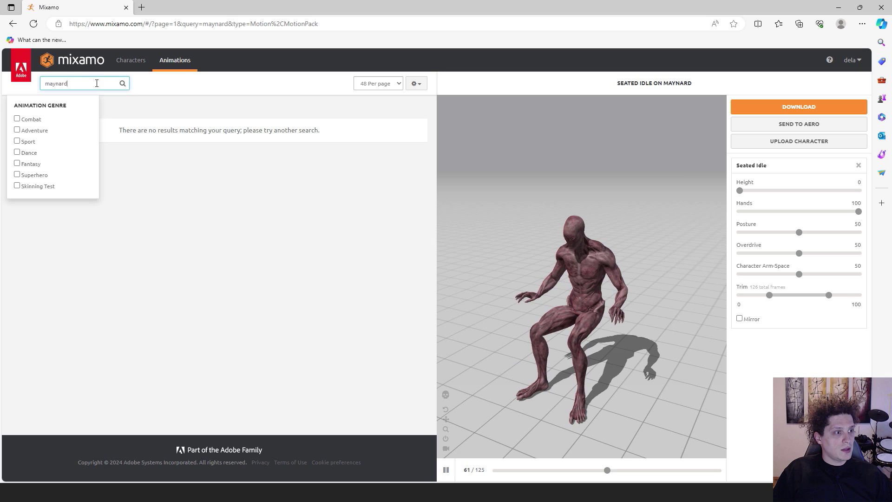
text(male)
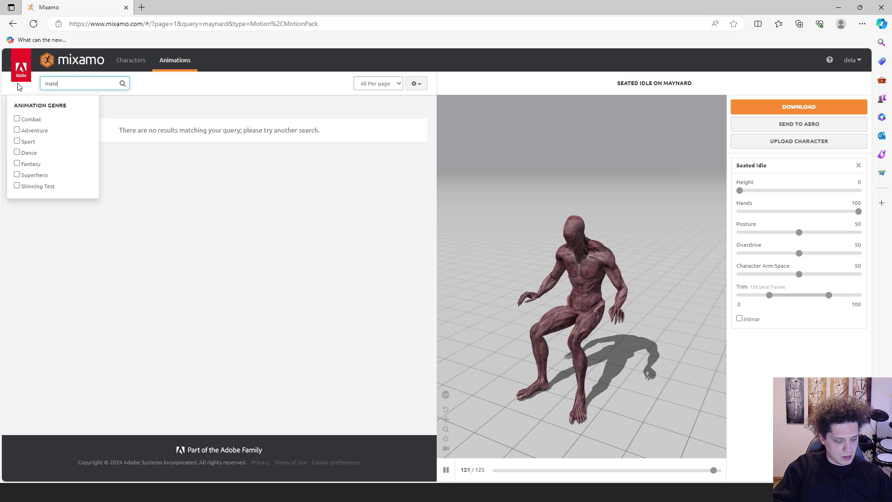
text( sitting pos)
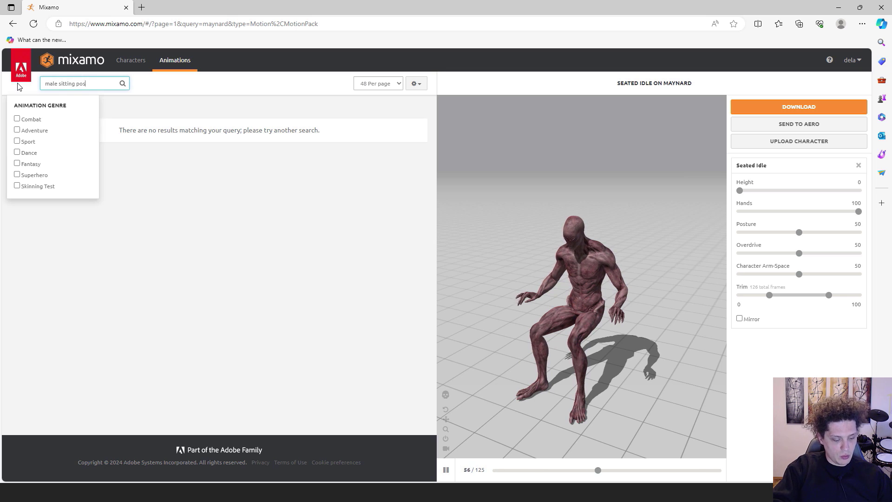
text(e)
key(Return)
click(370, 304)
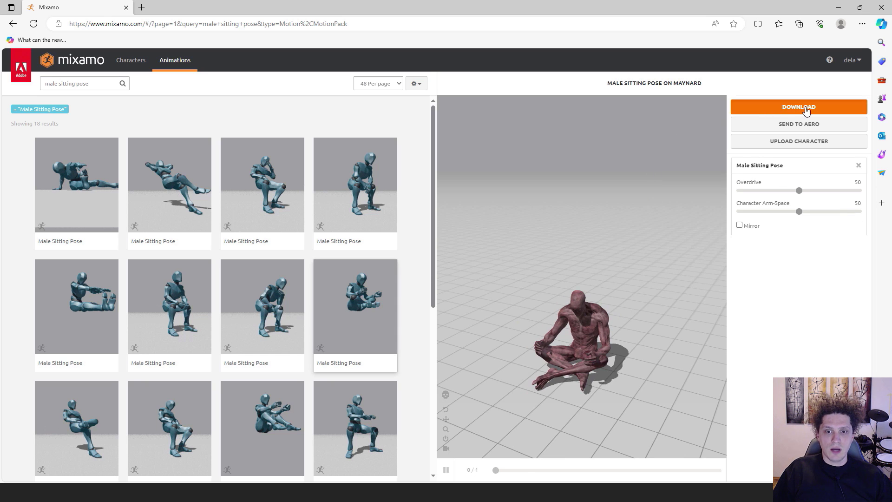
Step: Download the posed character as FBX Binary with skin at 30 frames per second, and move the file to the desktop
click(807, 111)
click(426, 146)
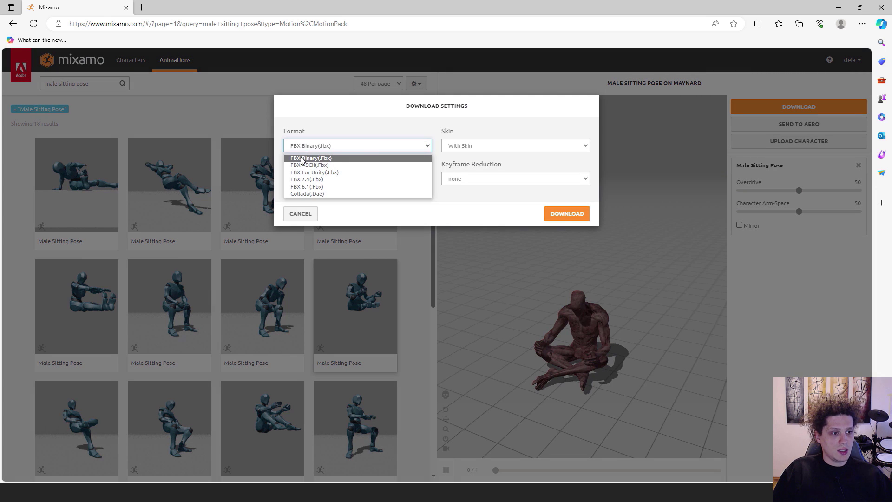
click(327, 159)
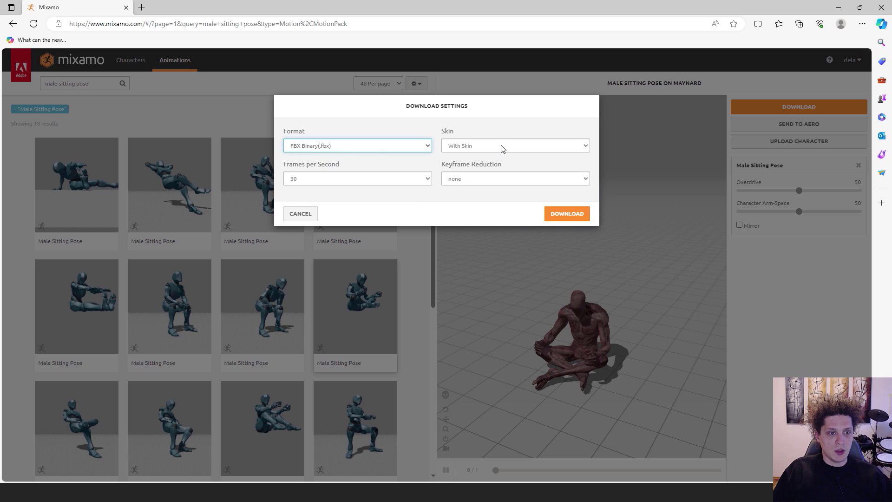
click(417, 184)
click(428, 181)
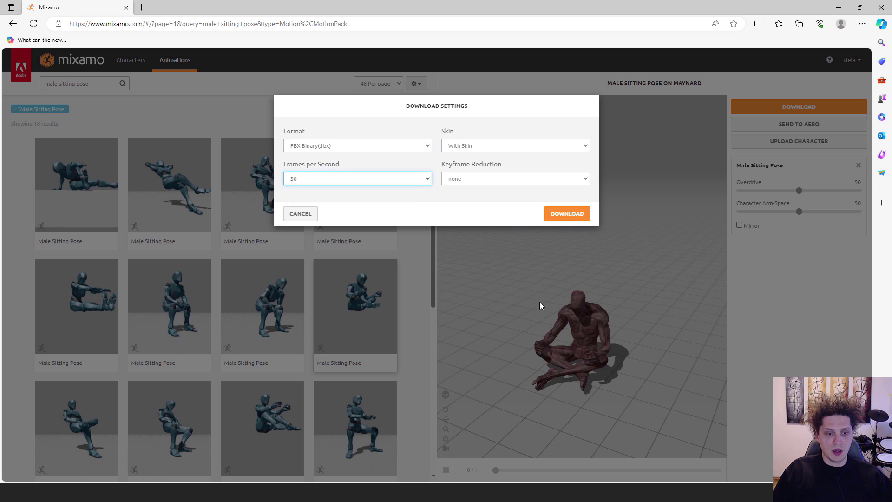
click(568, 215)
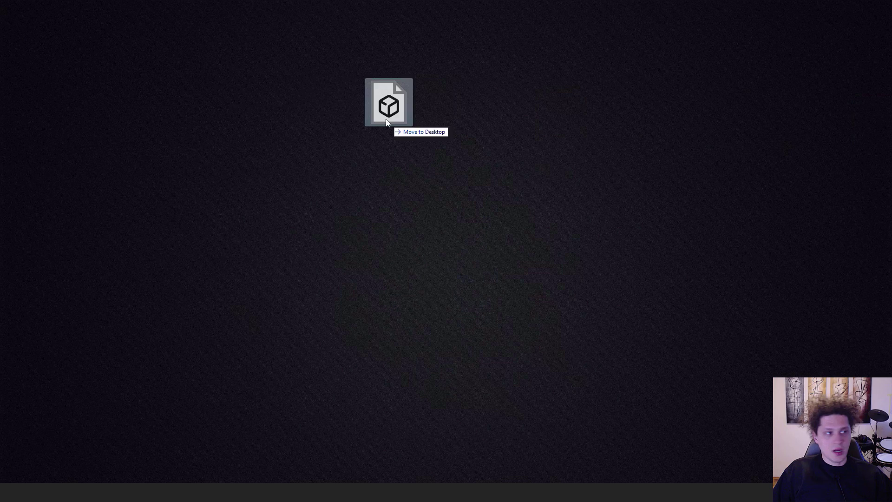
drag(385, 118, 88, 37)
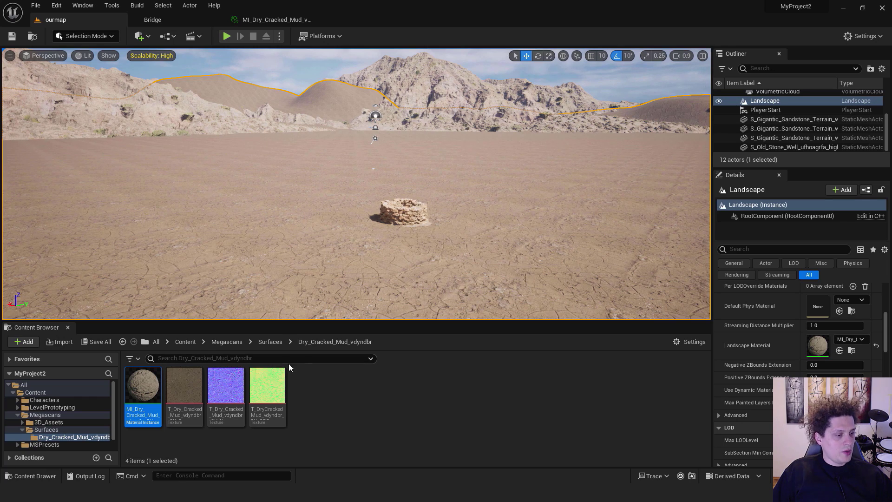
Step: Switch to Unreal Editor, create a folder named Character in the project's Content folder, and open it
click(35, 393)
right_click(415, 391)
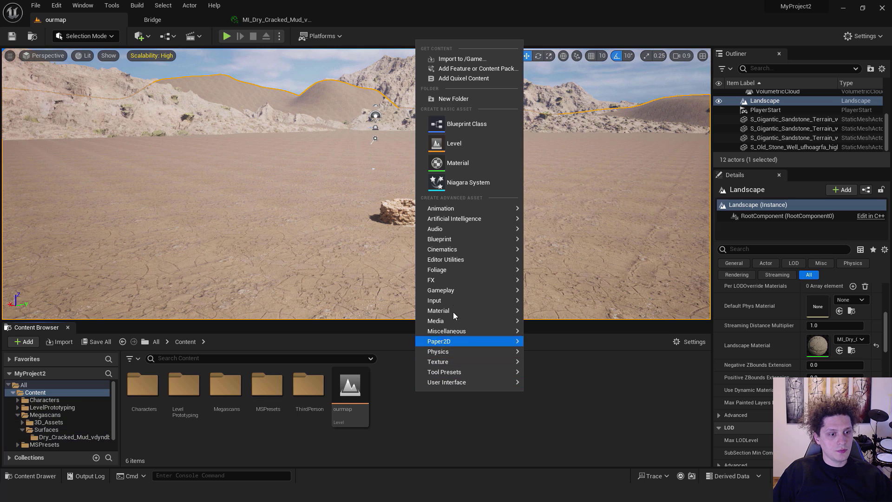
click(484, 98)
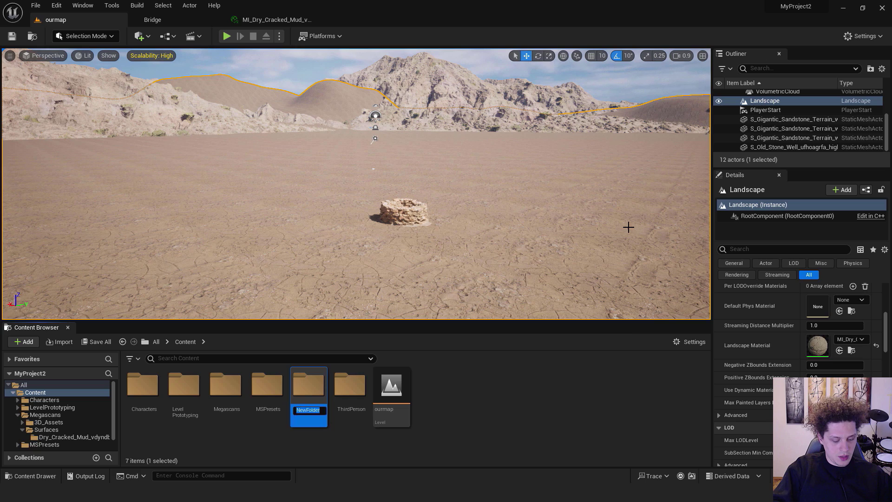
text(Character)
key(Return)
double_click(144, 386)
Step: Import Male Sitting Pose.fbx from the desktop into the Character folder with Snap to Closest Frame enabled, using Import All
key(super+d)
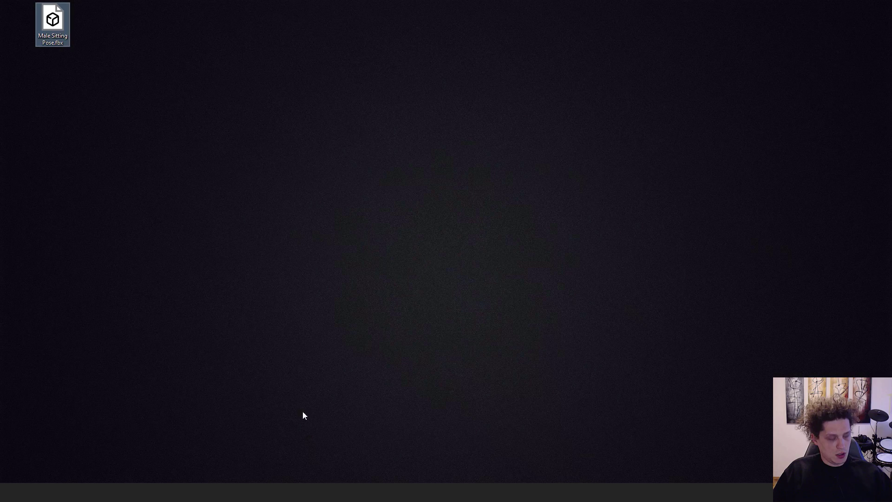
click(85, 103)
drag(62, 27, 237, 403)
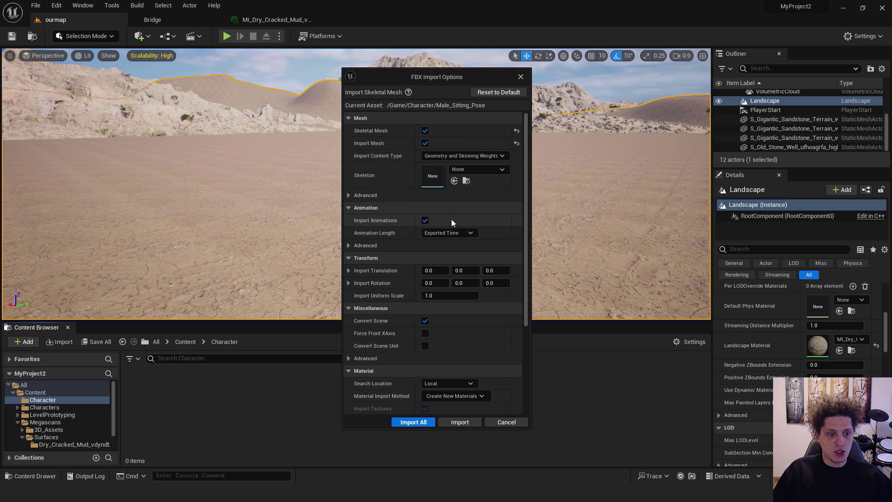
scroll(400, 220, down, 1)
click(347, 219)
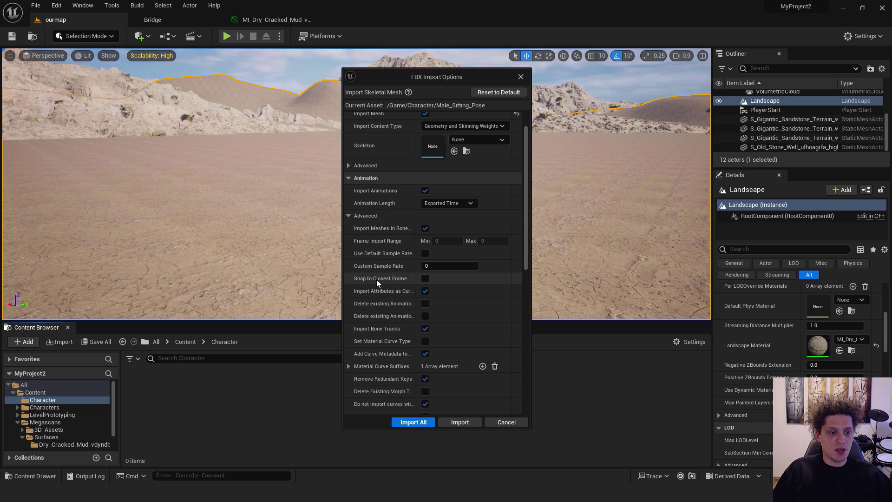
click(425, 279)
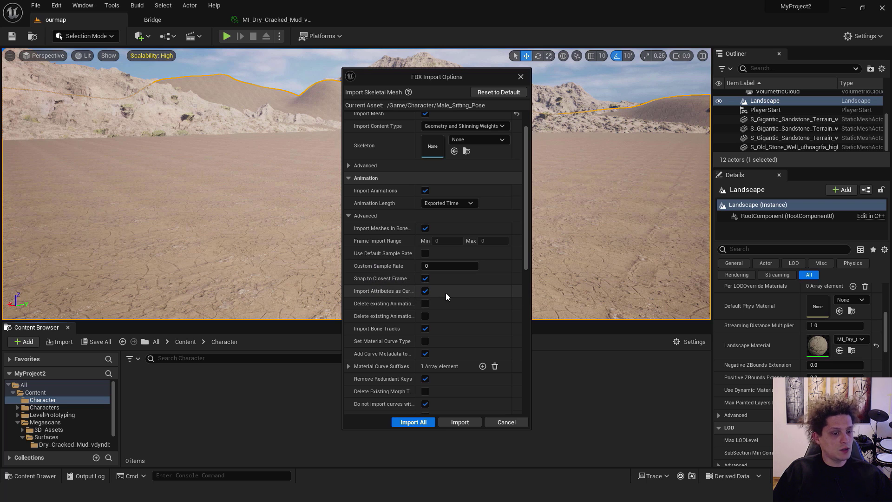
click(414, 422)
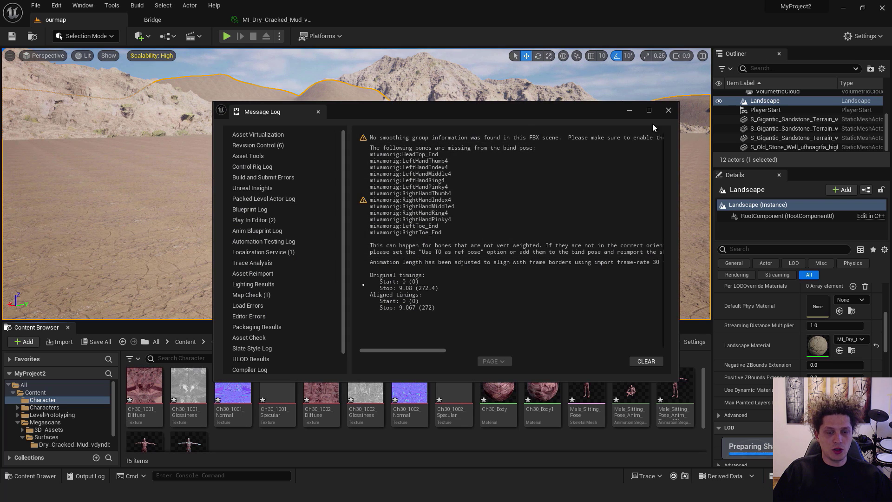
click(669, 112)
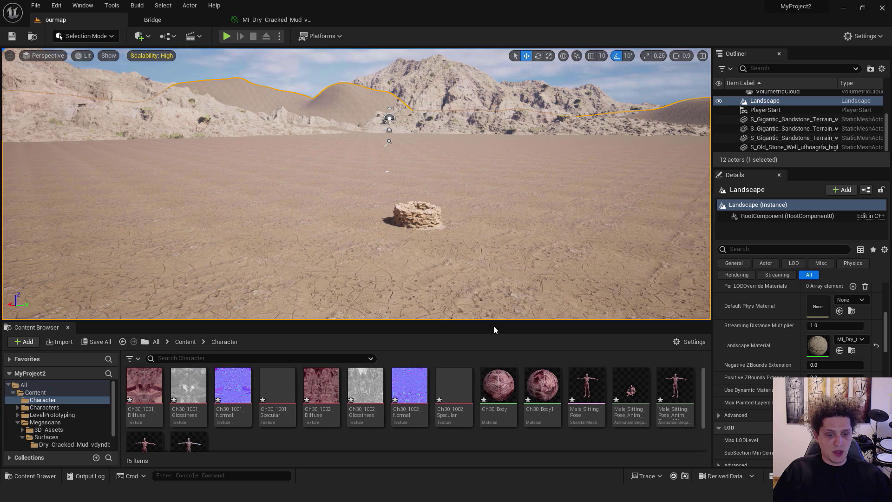
Step: Place the seated Male_Sitting_Pose_Anim animation sequence in the level at the stone well
click(633, 390)
drag(633, 391, 463, 250)
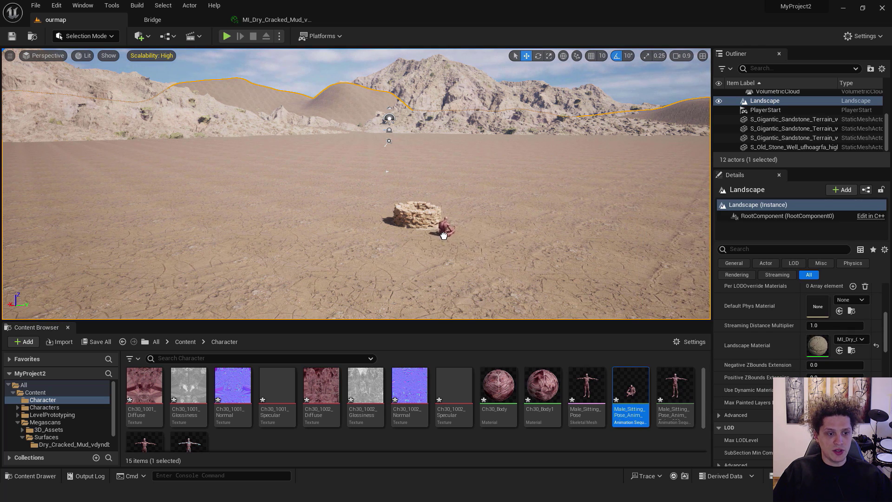
drag(419, 224, 406, 242)
Step: Raise the seated character above the well's opening and scale it up uniformly
key(f)
right_drag(405, 242, 409, 218)
drag(418, 218, 424, 138)
key(r)
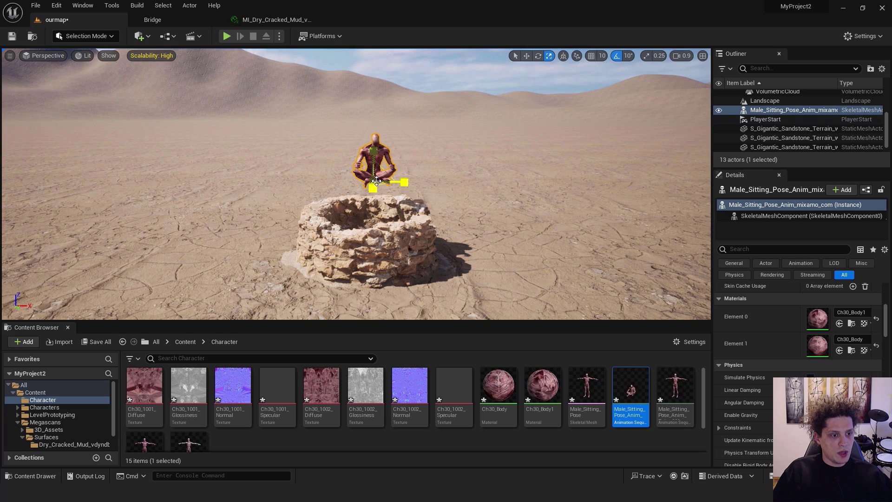
drag(376, 181, 511, 198)
Step: Play-test from the ground near the well, run up to the seated character to compare sizes, and end the session
right_click(542, 202)
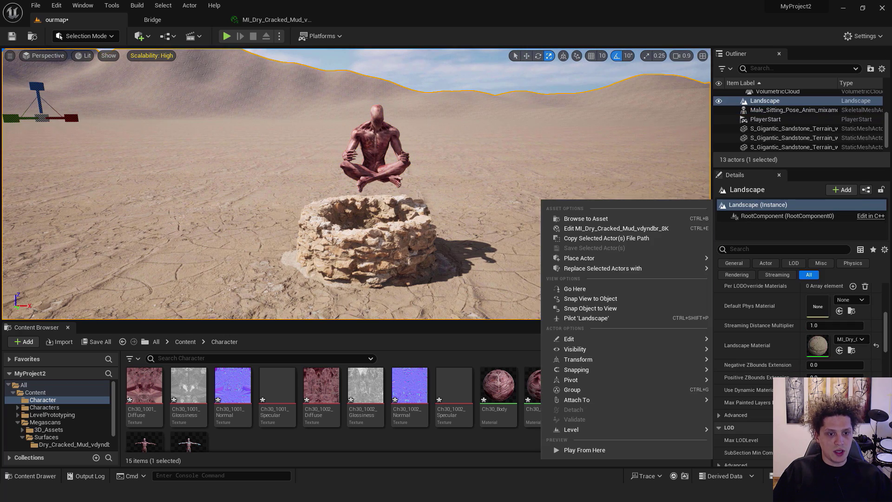
click(569, 450)
click(461, 155)
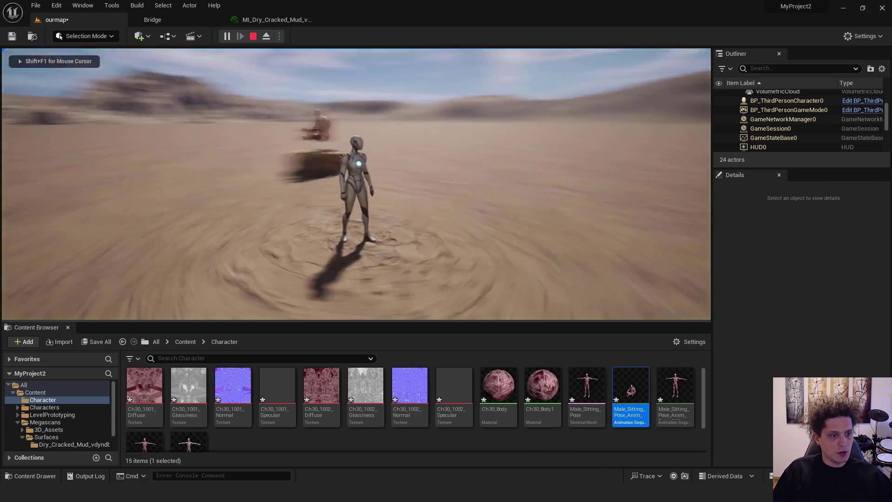
key(w)
key(w)
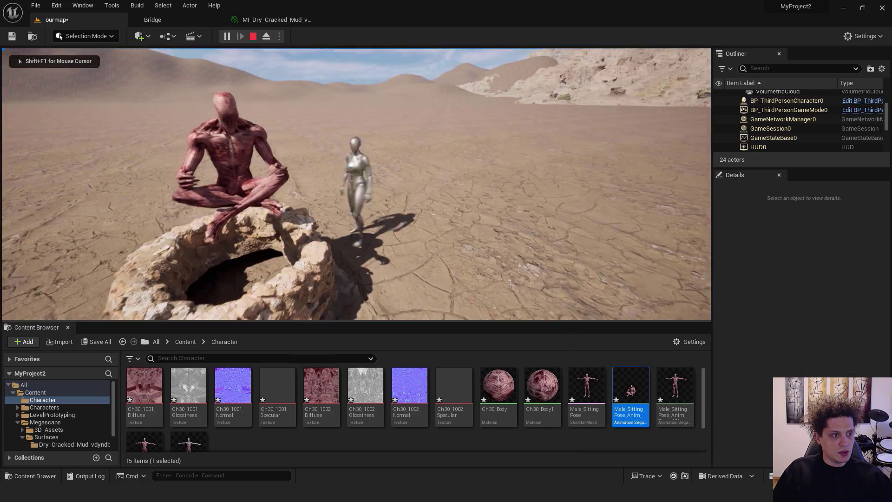
key(s)
key(w)
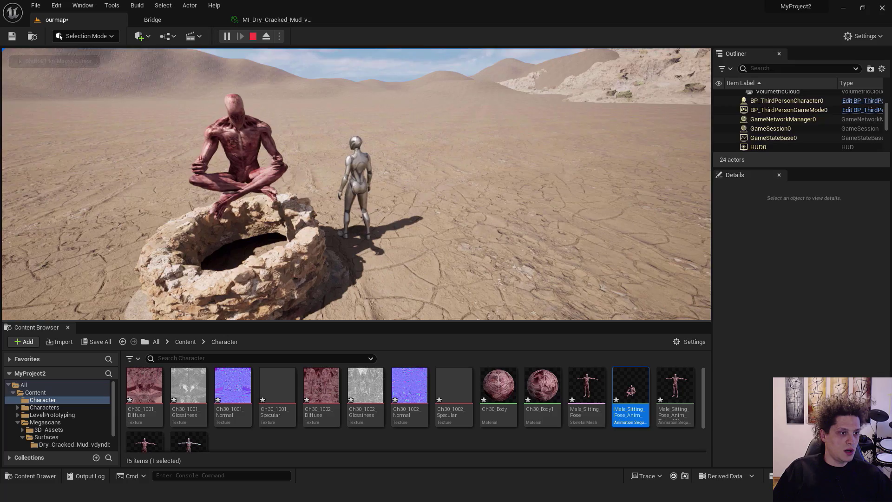
key(Escape)
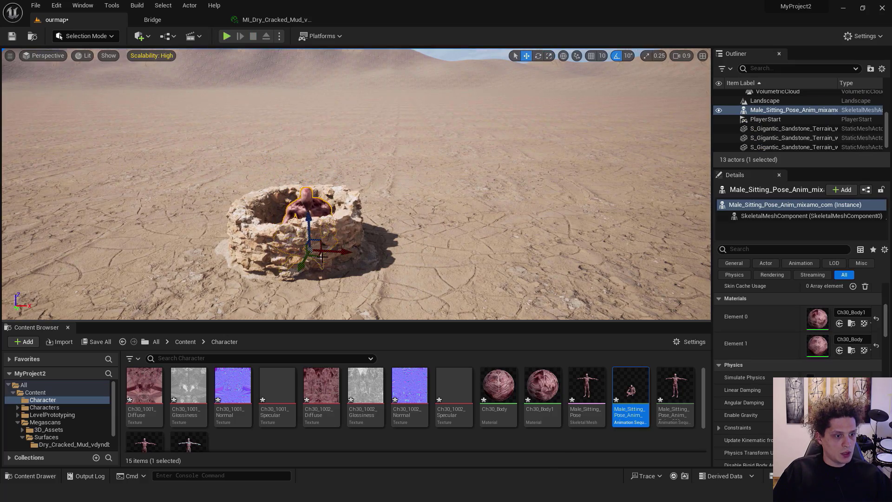
Step: Reposition the seated character so that it floats over the middle of the well
drag(331, 146, 333, 91)
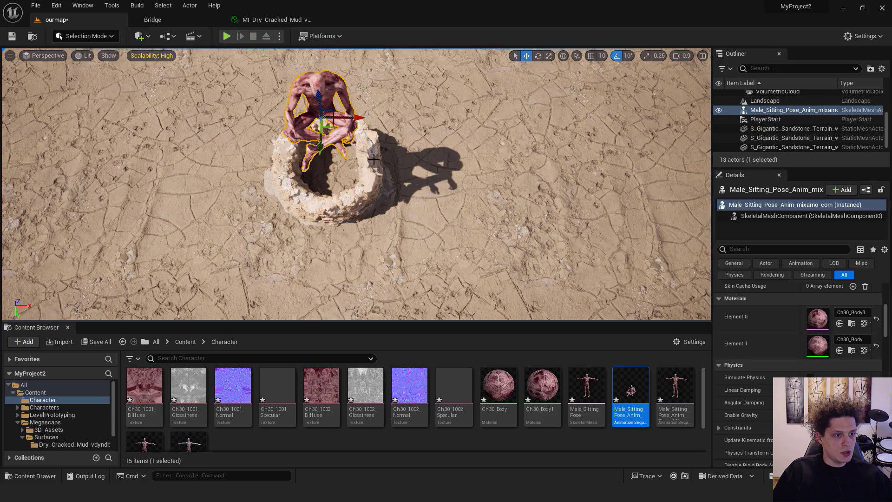
right_drag(333, 91, 333, 63)
key(s)
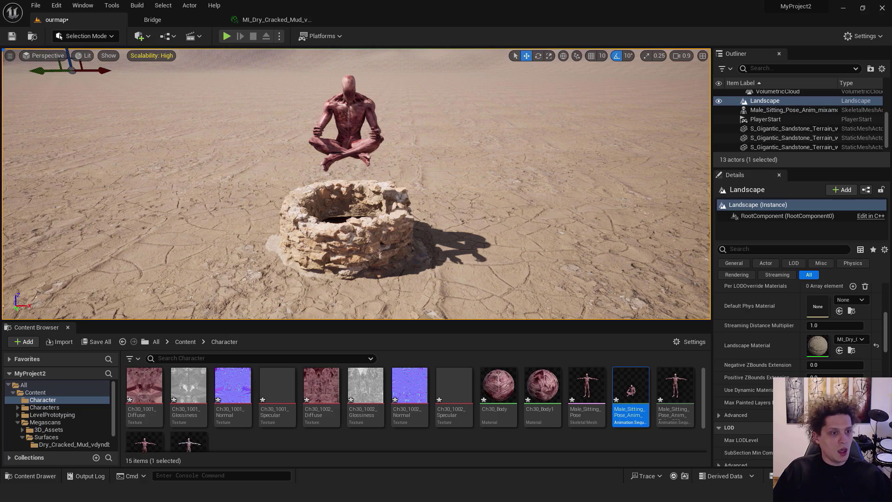
Step: Rotate the floating character above the well so that it faces away from the sandstone cliffs
mouse_move(490, 182)
right_down()
mouse_move(457, 139)
mouse_move(500, 198)
right_up()
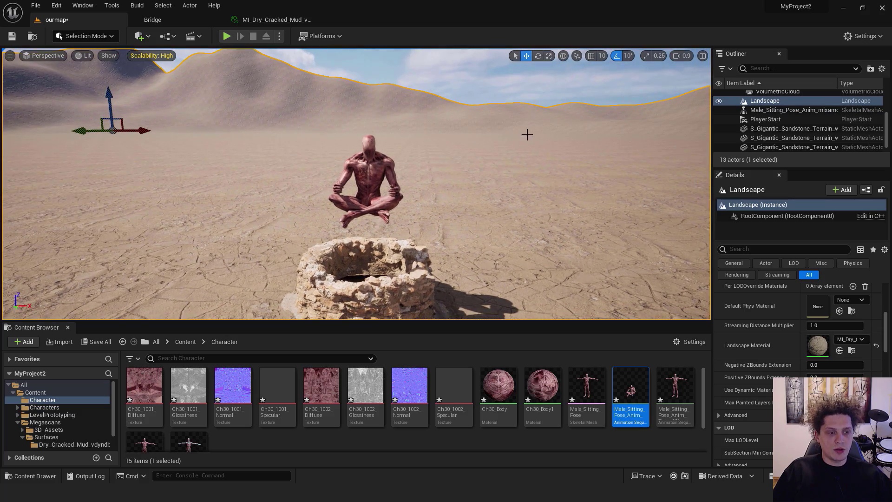
right_drag(525, 133, 260, 140)
key(d)
key(s)
click(398, 186)
key(e)
drag(420, 235, 346, 230)
drag(604, 216, 629, 213)
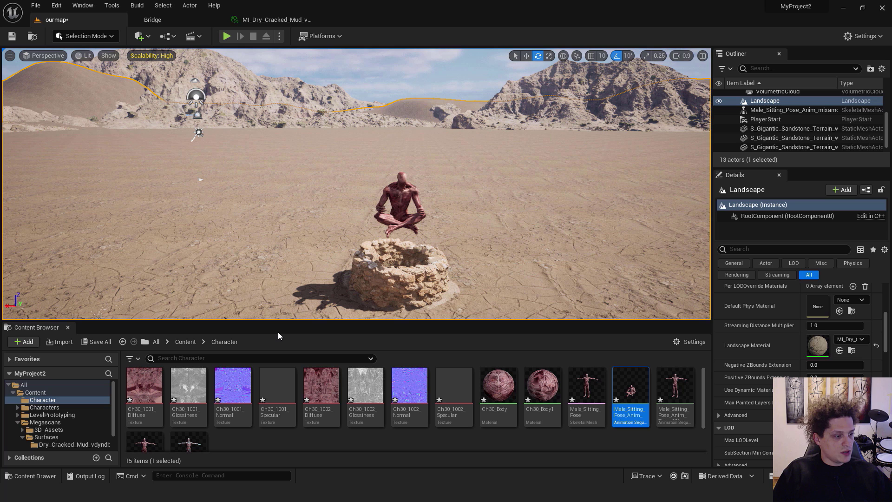
Step: Save all project changes and create a material named Glow in the Content folder
click(38, 393)
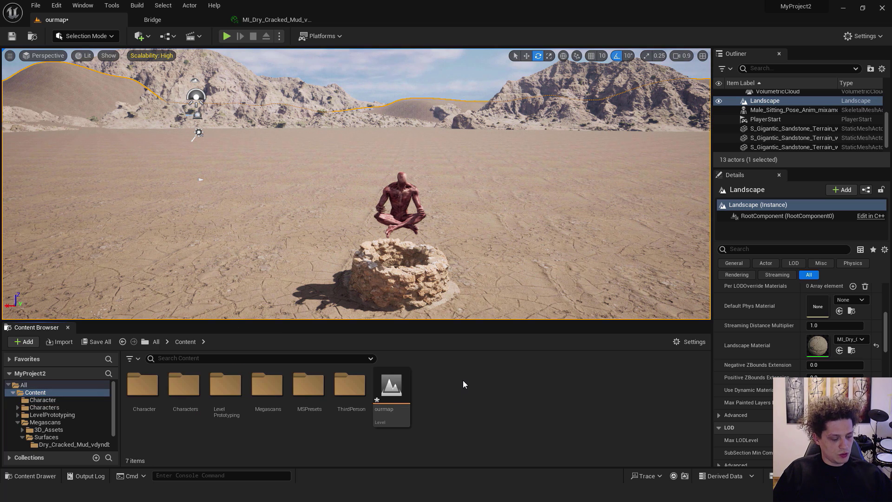
key(ctrl+shift+s)
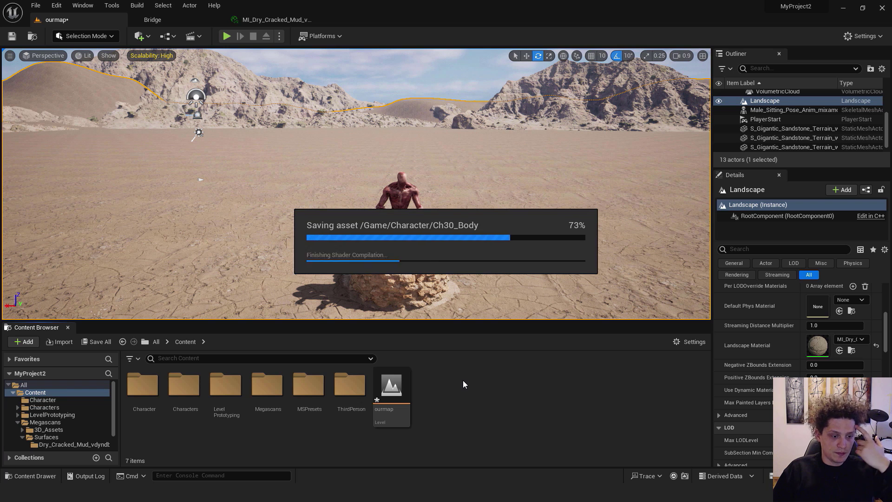
right_click(448, 390)
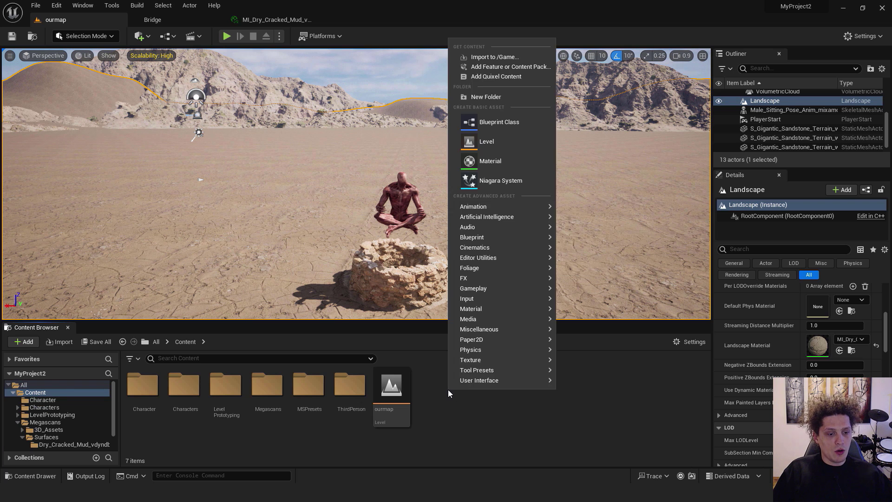
click(490, 161)
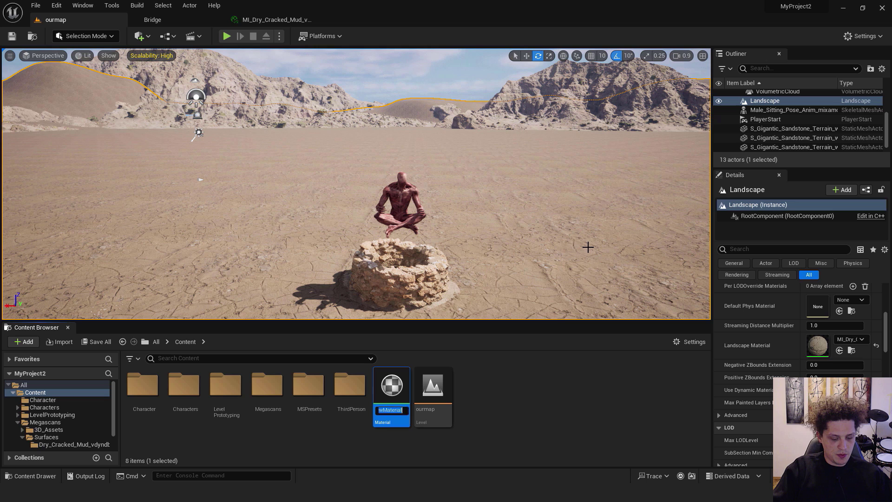
key(Return)
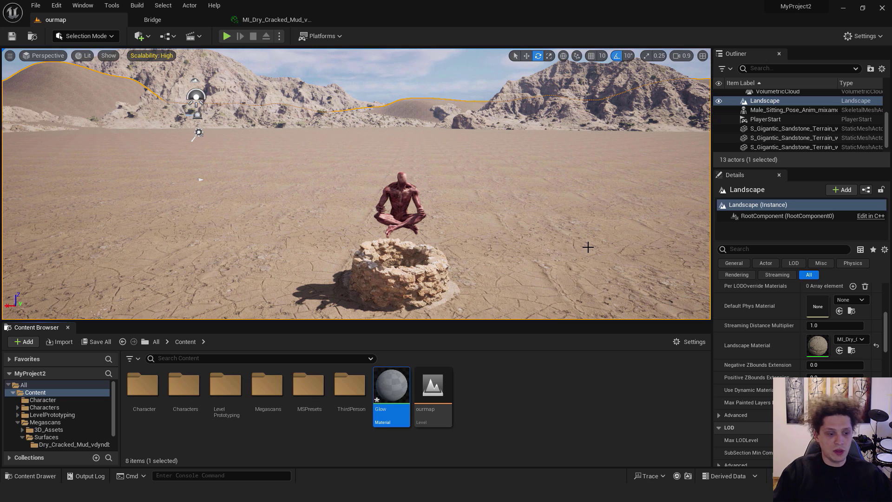
Step: Open the Glow material and add a Constant4Vector node to its graph
double_click(391, 388)
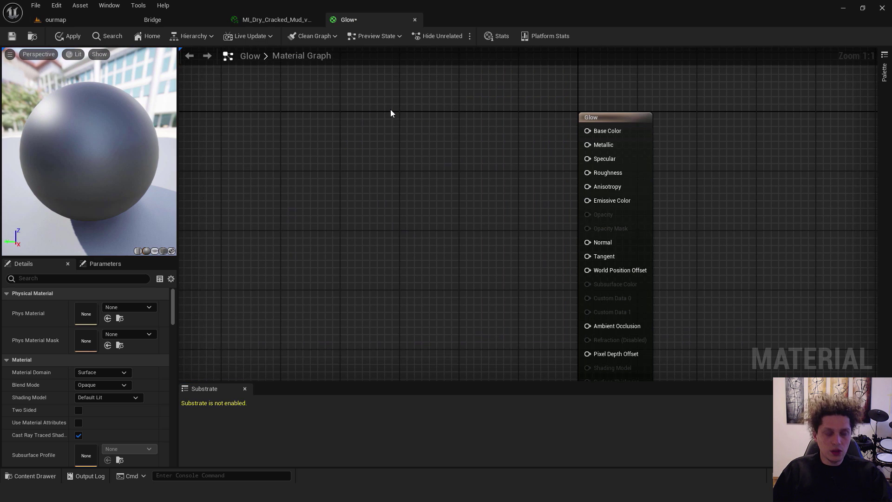
click(335, 113)
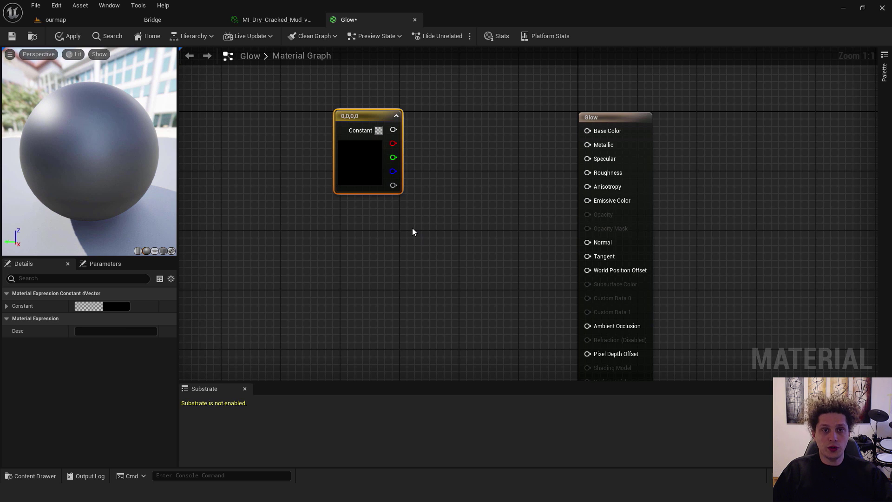
Step: Add Multiply and Constant nodes, multiply the Constant4Vector by the Constant, and connect the product to Emissive Color
click(427, 236)
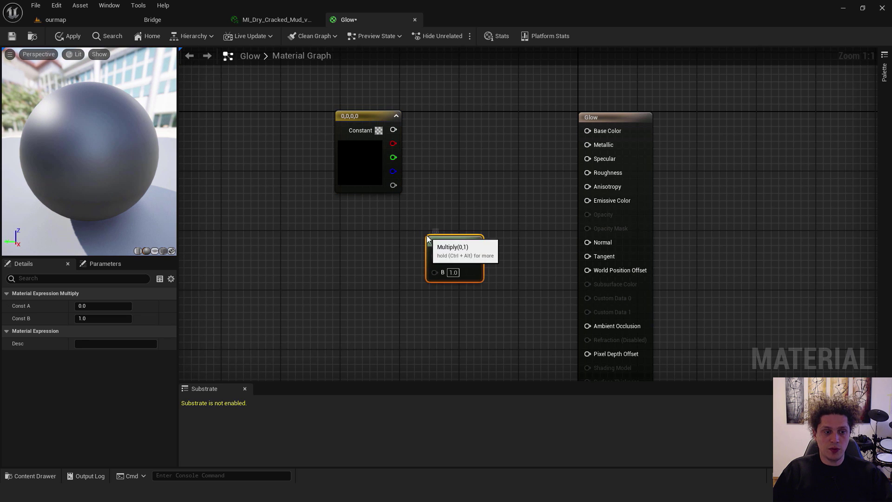
right_drag(367, 256, 414, 215)
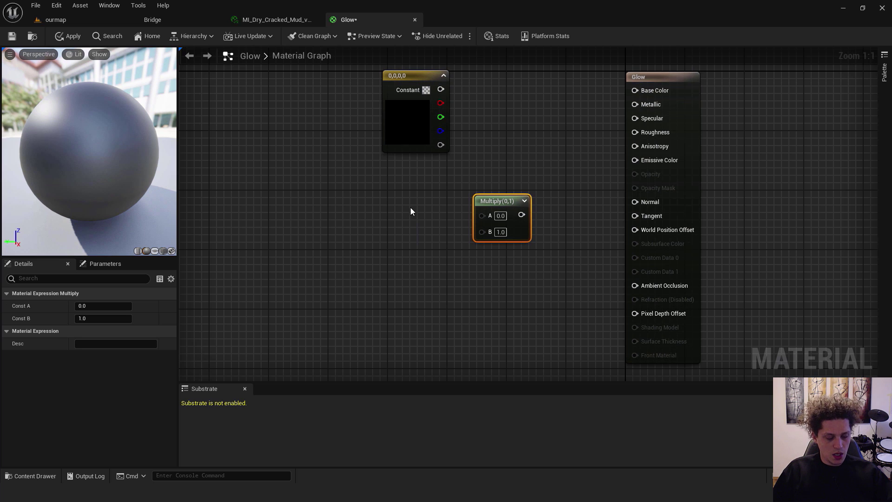
click(352, 236)
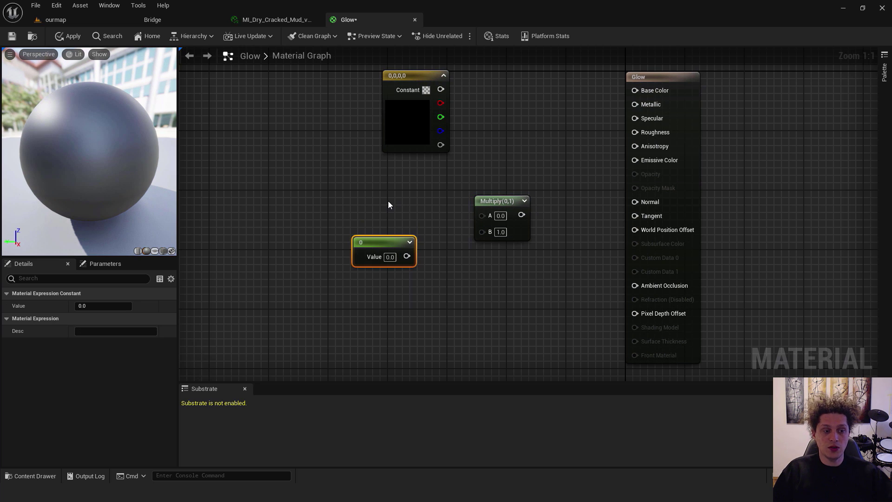
drag(406, 256, 482, 232)
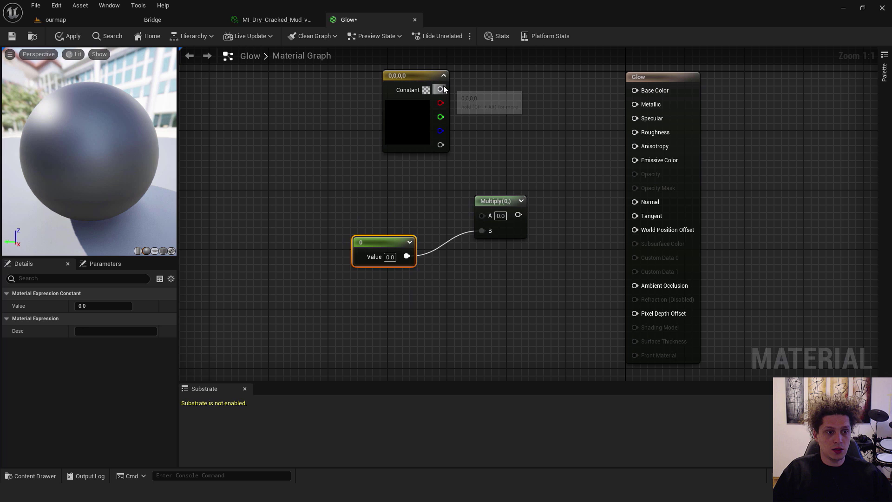
drag(440, 90, 636, 160)
drag(422, 76, 390, 85)
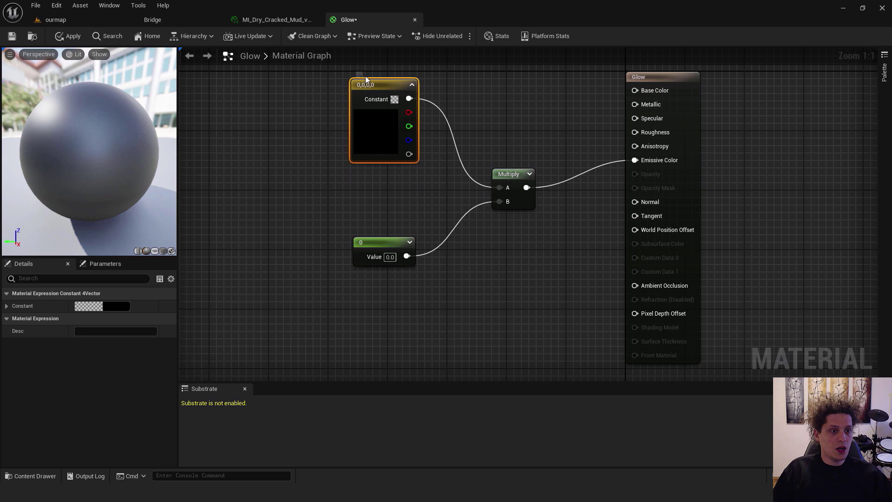
Step: Set the Constant4Vector color to bright magenta (about 1, 0.011, 0.7) and the scalar Constant to about 1.05
double_click(375, 133)
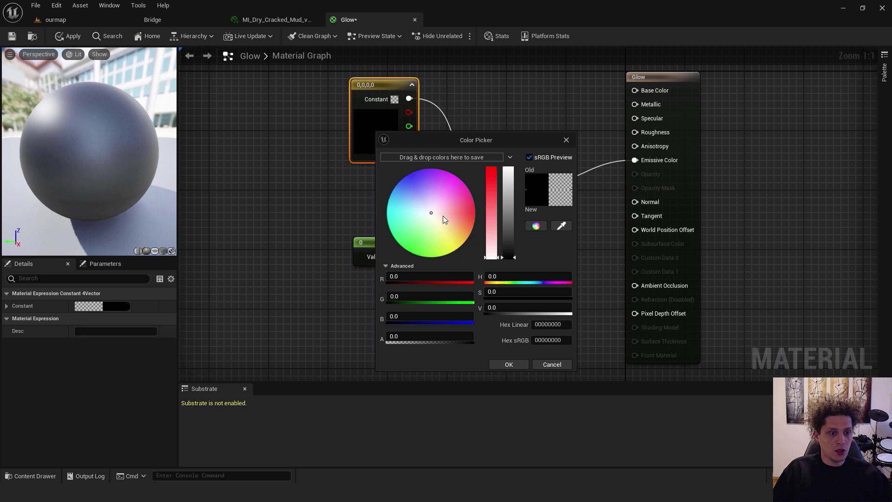
drag(431, 214, 465, 183)
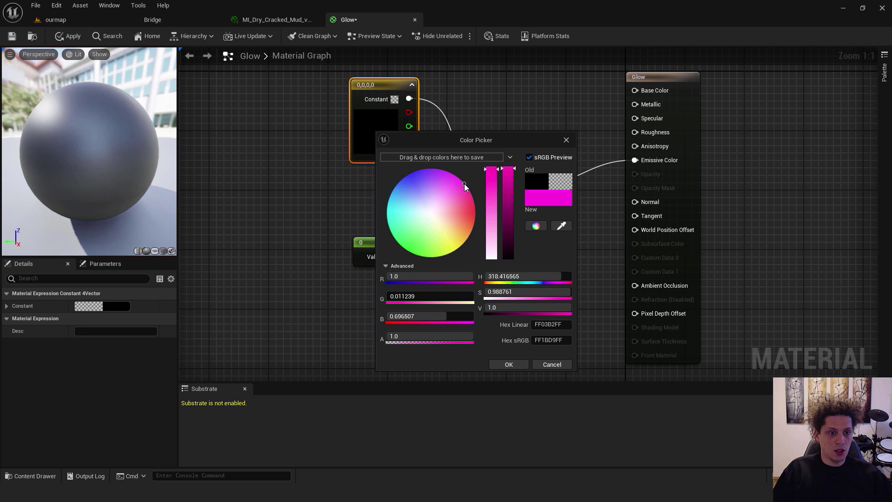
click(510, 365)
click(389, 256)
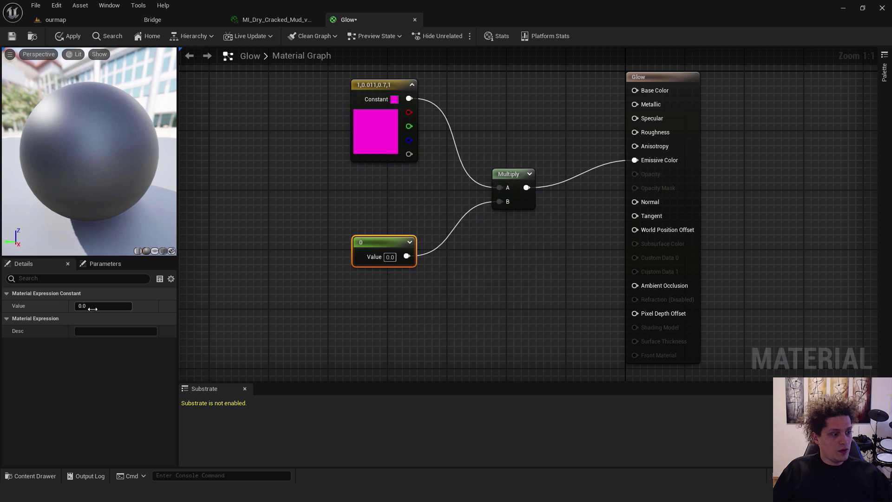
drag(87, 306, 101, 306)
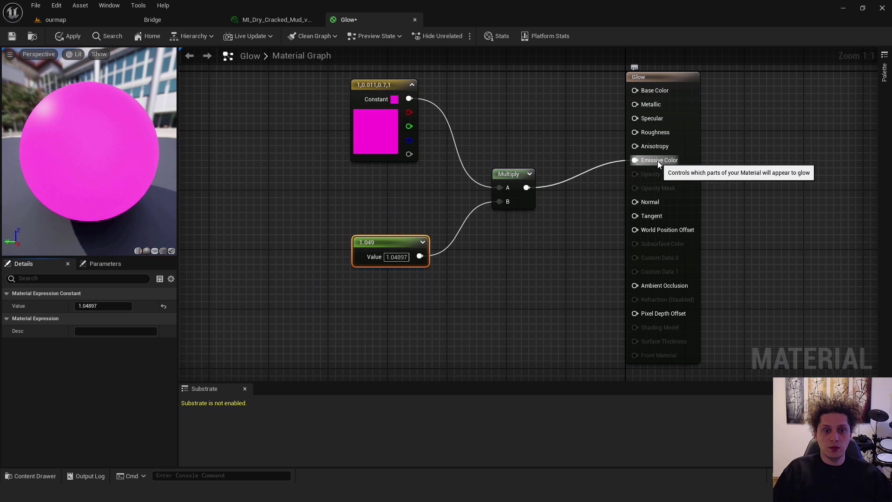
Step: Darken the Constant4Vector's magenta to about 0.53, 0.006, 0.37 by lowering its brightness value
double_click(362, 149)
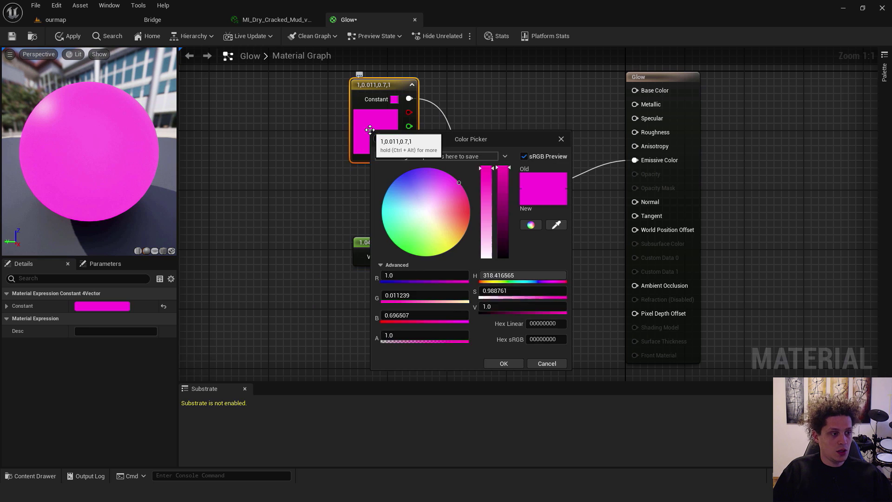
drag(509, 169, 506, 209)
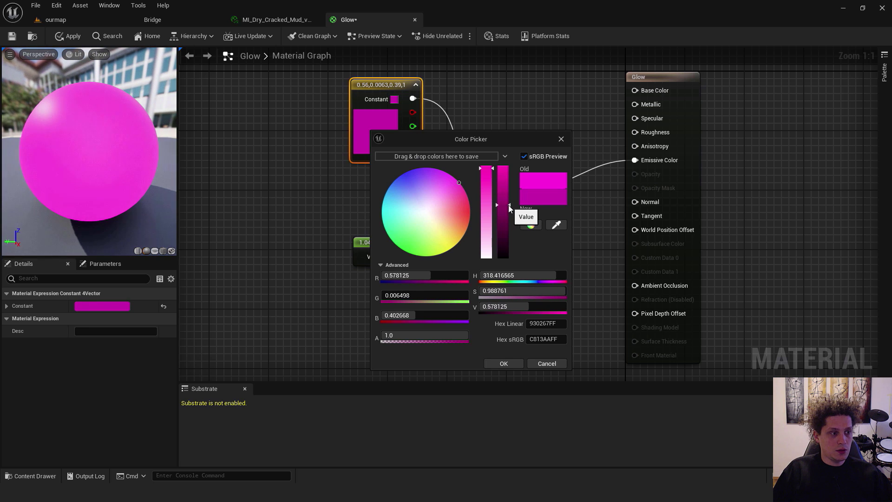
click(502, 364)
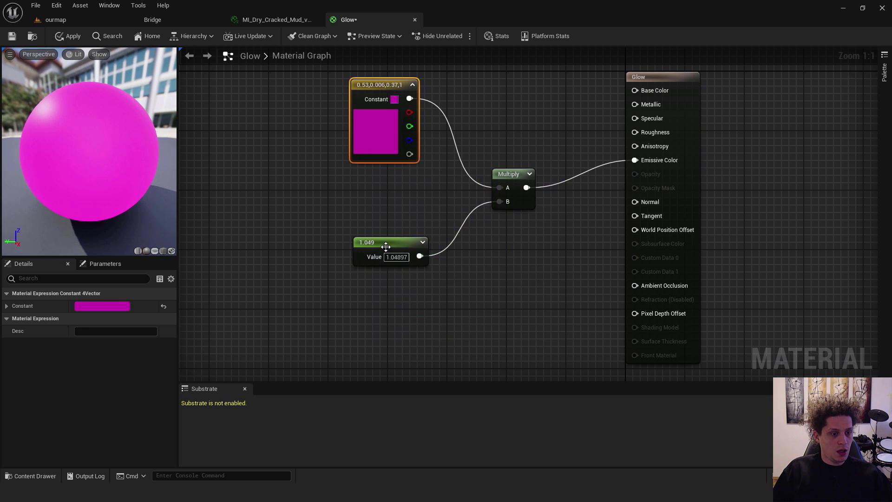
Step: Set the scalar Constant feeding the Multiply node to 20 and apply the material changes
click(355, 259)
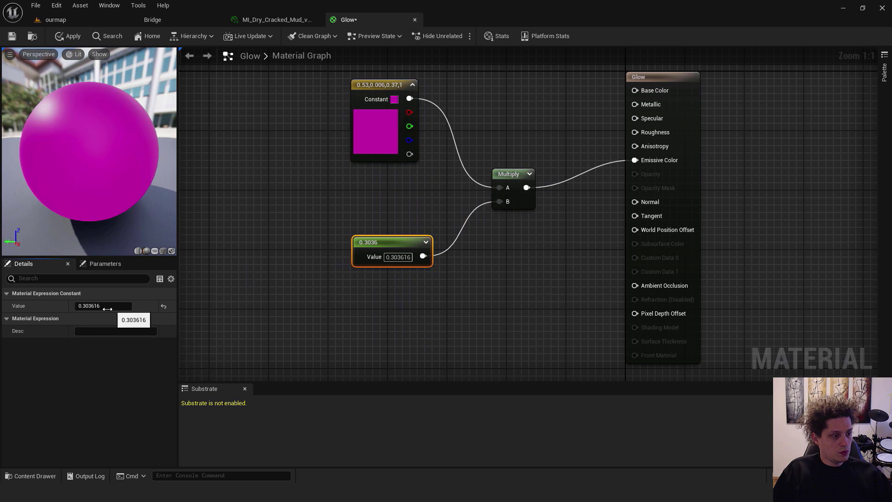
click(107, 308)
text(20)
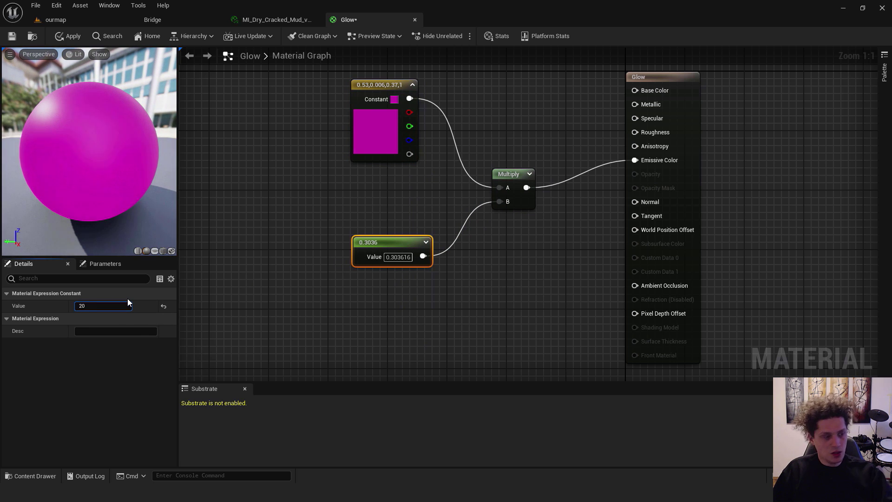
key(Return)
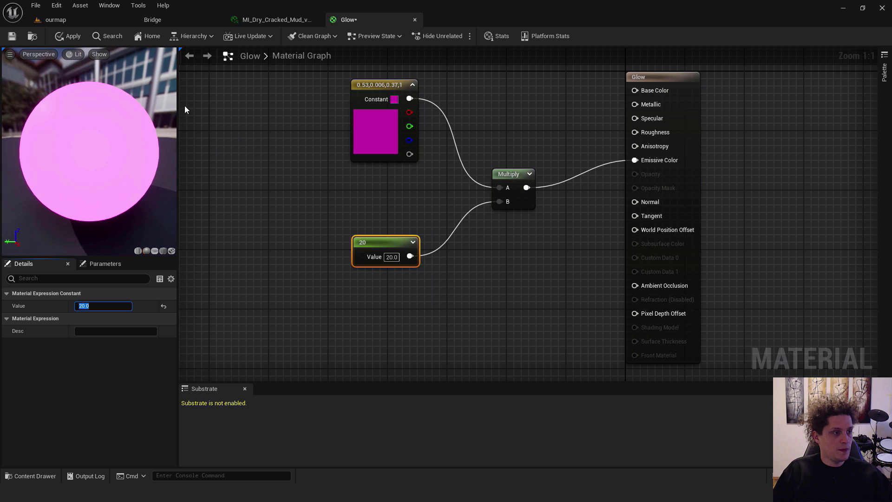
click(68, 38)
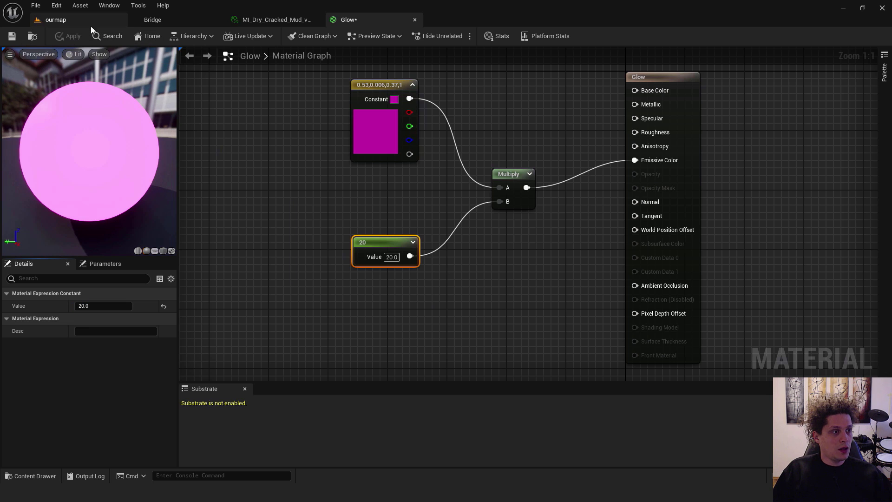
Step: Return to the ourmap level and place a Sphere shape beside the character floating above the well
click(63, 20)
right_drag(437, 201, 469, 232)
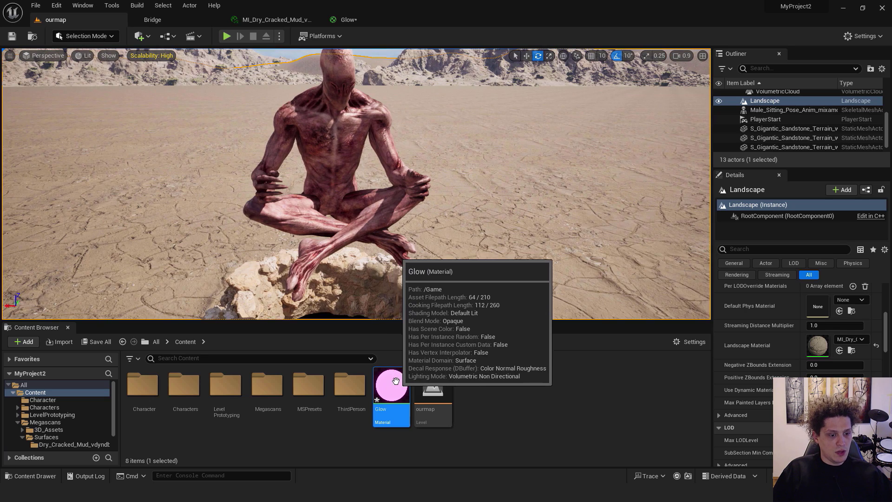
scroll(408, 160, down, 3)
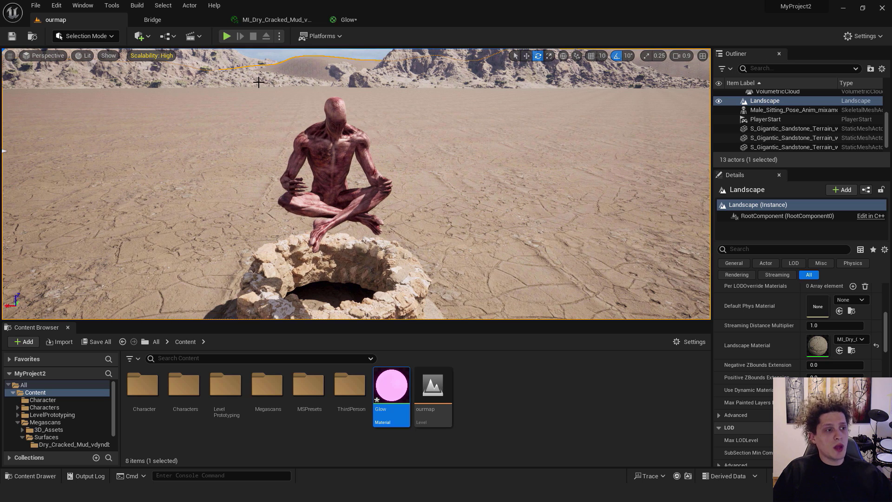
click(145, 39)
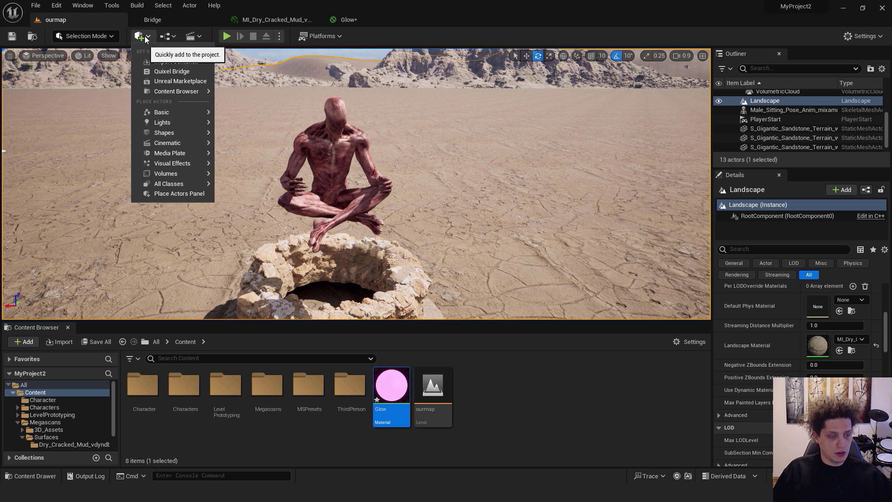
text(spher)
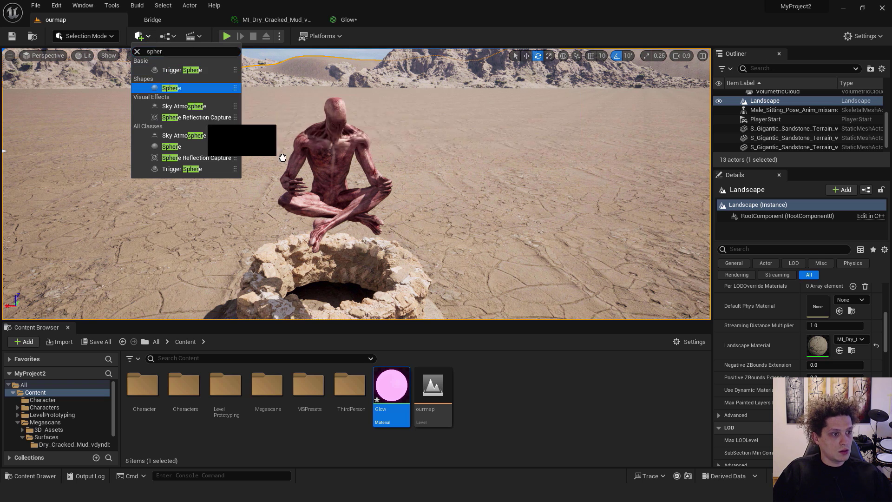
drag(171, 88, 480, 163)
Step: Apply the Glow material to the sphere and move it down into the well's opening
key(w)
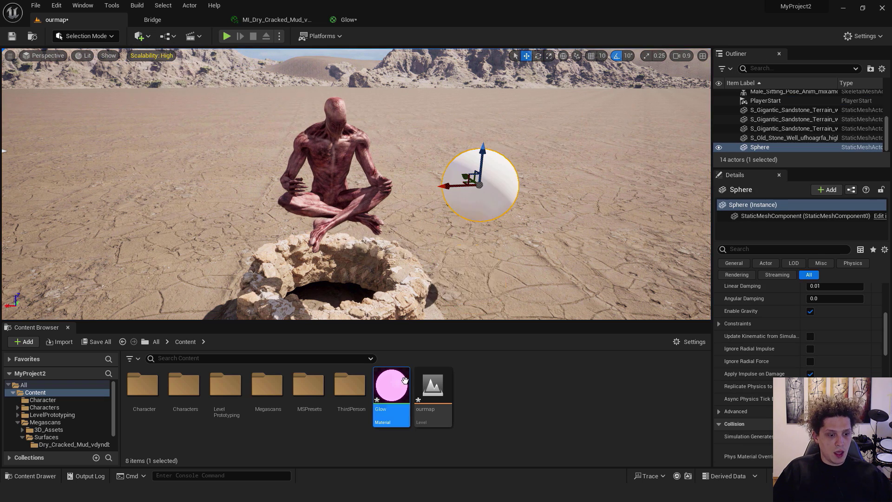
drag(393, 386, 289, 206)
drag(326, 166, 326, 241)
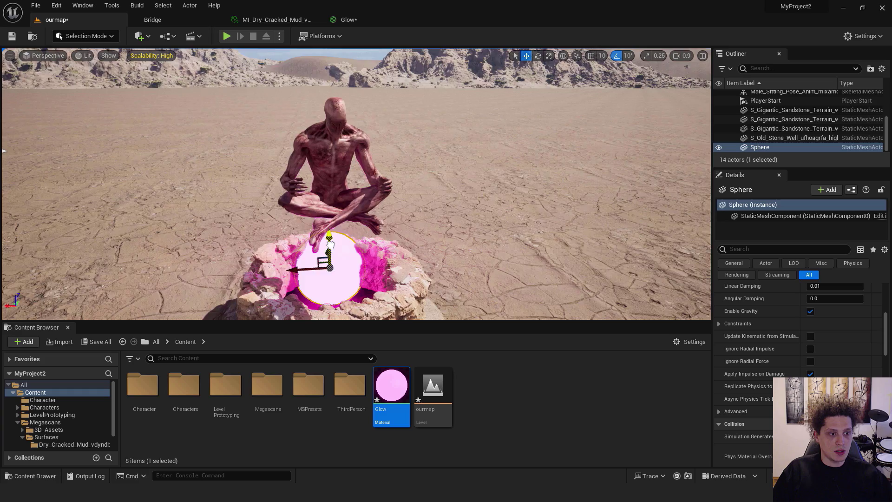
Step: Scale the glowing sphere down and position it inside the grip of the character's left hand
key(r)
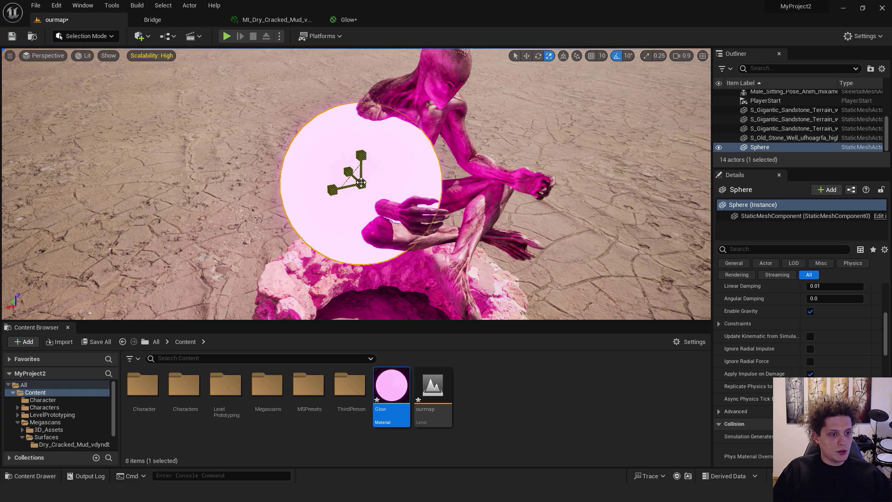
drag(362, 183, 517, 195)
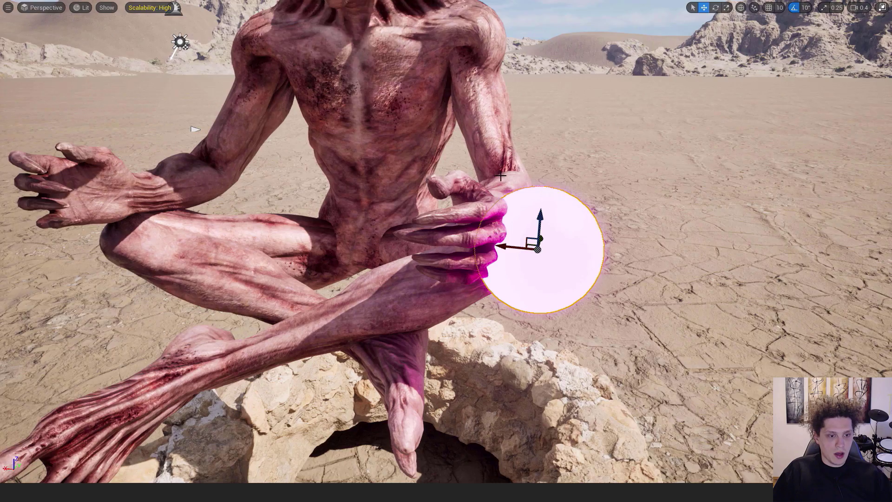
right_drag(498, 183, 498, 219)
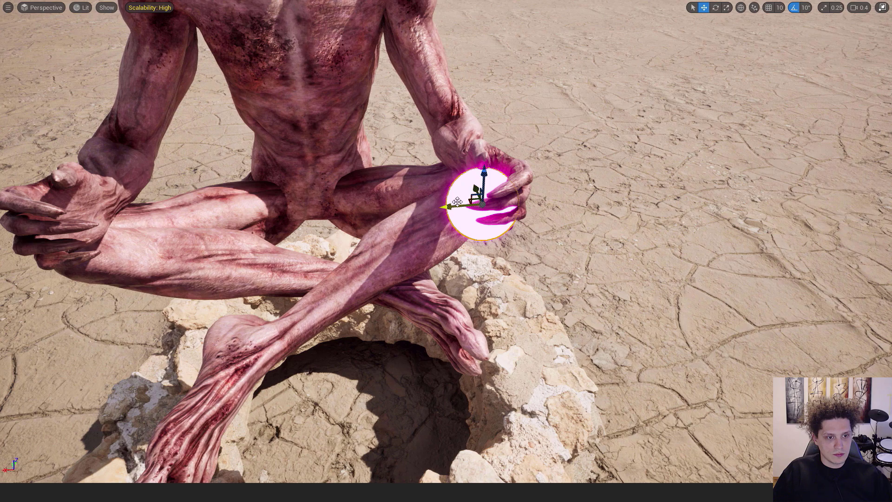
drag(484, 173, 485, 163)
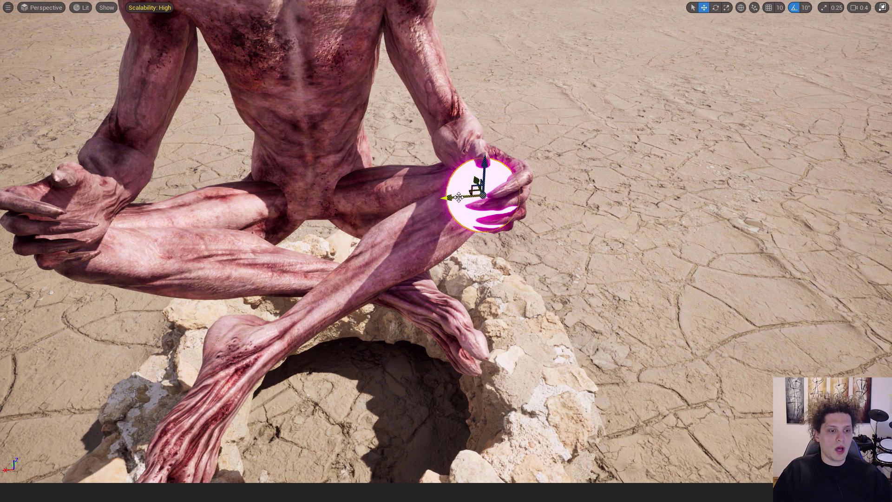
Step: Duplicate the small glowing sphere and place the copy in the character's right hand
alt+drag(459, 198, 24, 194)
right_drag(297, 262, 418, 260)
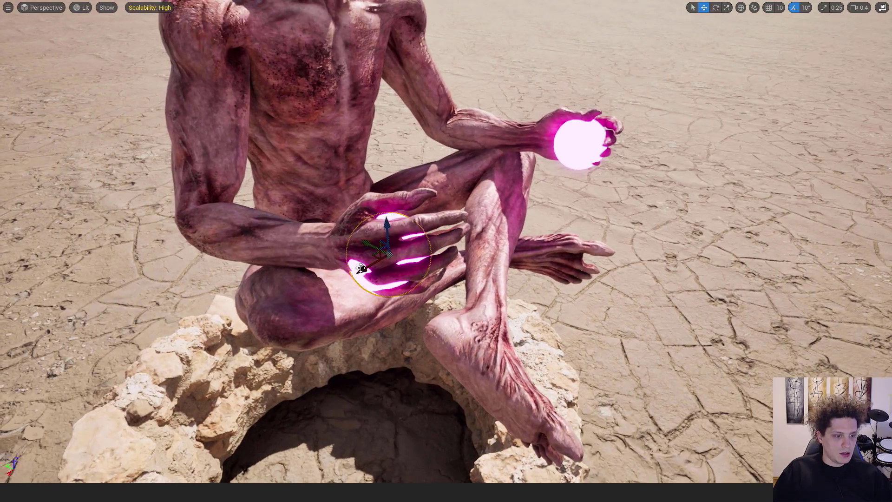
right_drag(361, 267, 288, 223)
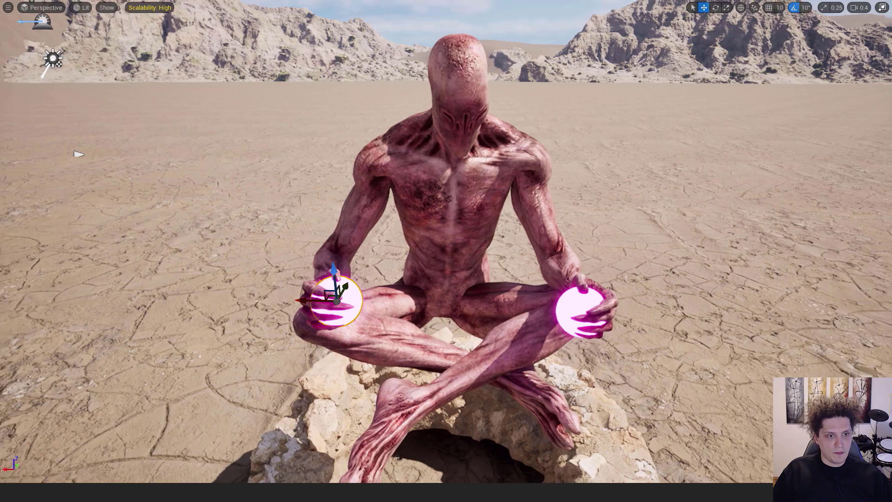
Step: Place a Cylinder shape in the well's opening and apply the Glow material to it
right_drag(79, 154, 257, 187)
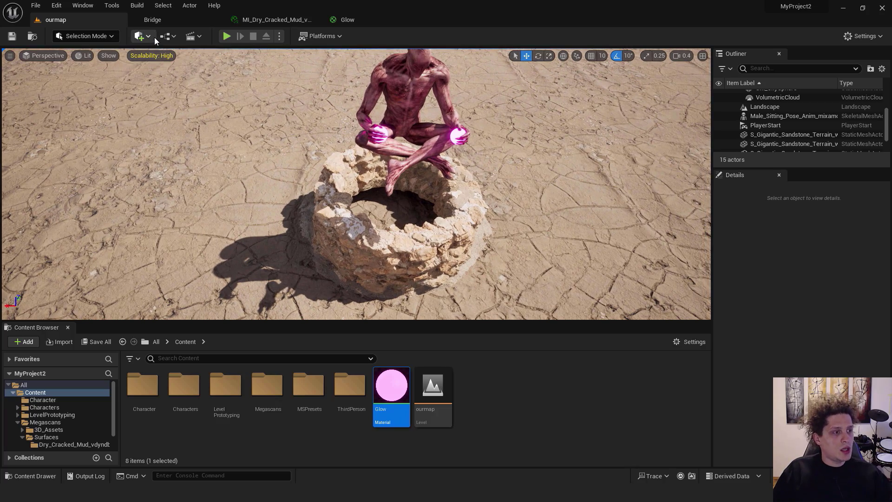
click(153, 37)
mouse_move(177, 132)
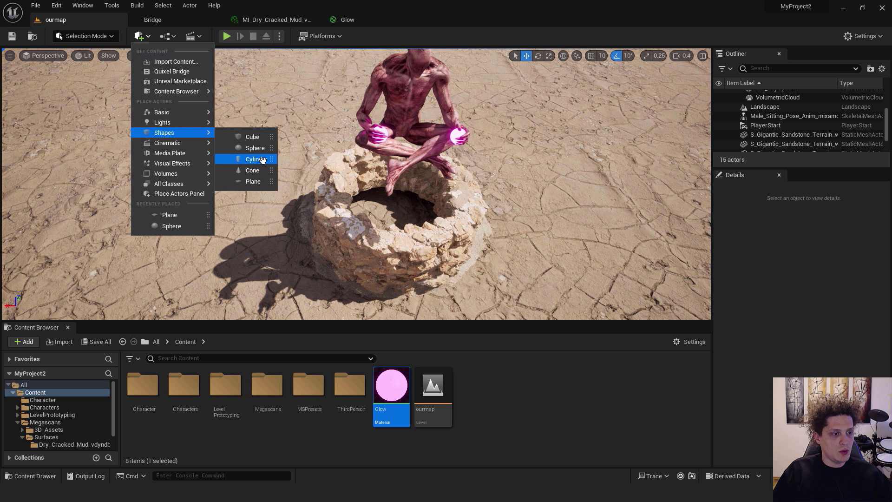
drag(263, 160, 389, 219)
drag(391, 386, 409, 200)
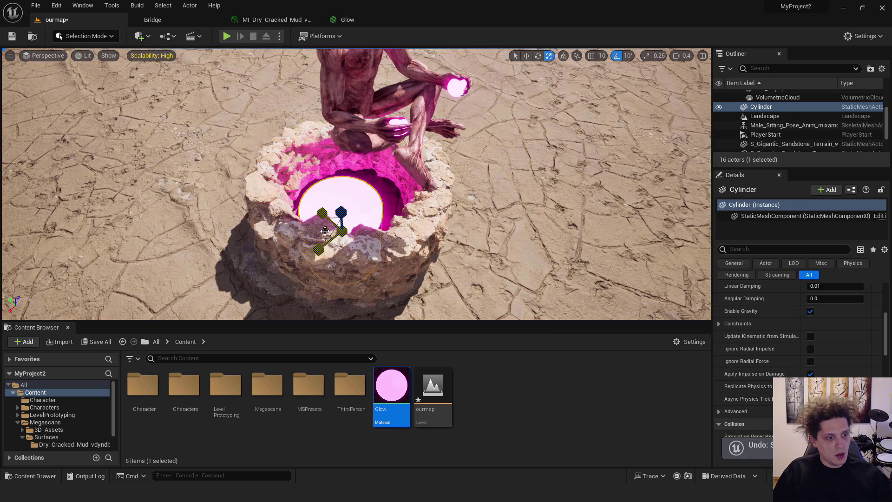
Step: Enlarge the glowing cylinder to fill the well's interior and position it below the rim
drag(326, 231, 196, 171)
key(w)
click(405, 279)
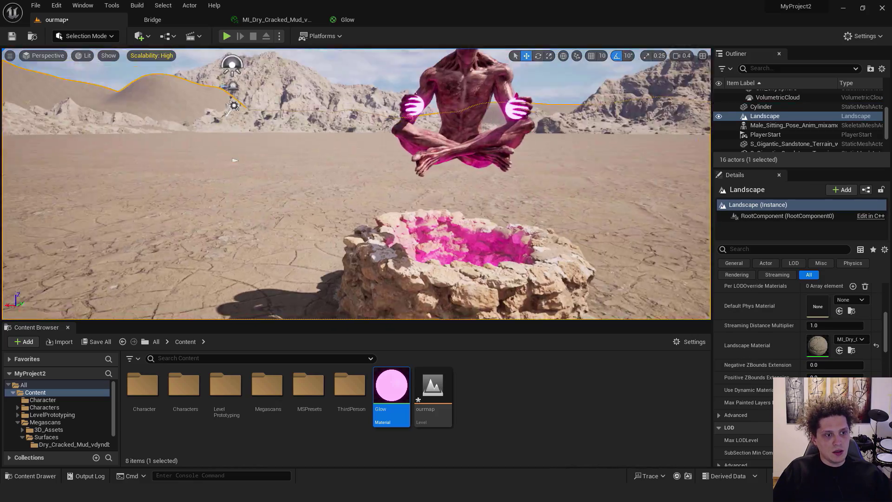
Step: Save the ourmap level with the glowing cylinder in the well
right_drag(356, 184, 468, 176)
key(ctrl+s)
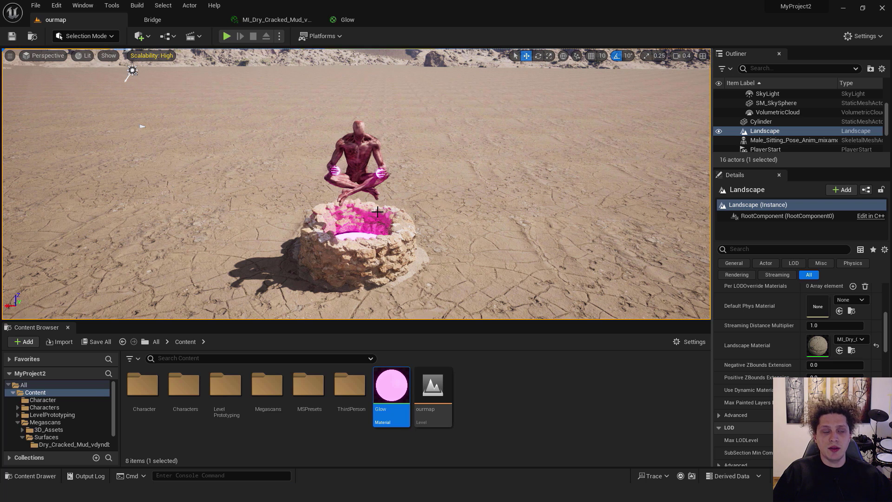
alt+drag(417, 192, 417, 193)
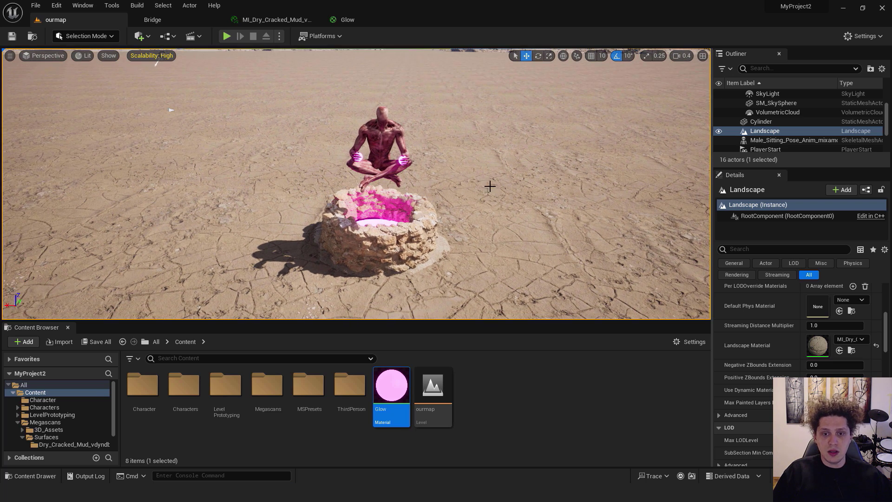
scroll(788, 118, down, 1)
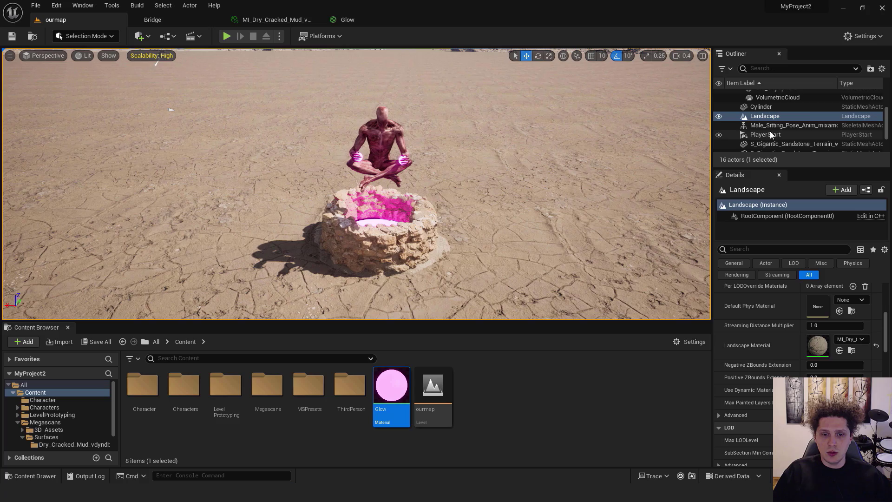
Step: Group the seated character, both glowing spheres, the stone well and the glowing cylinder together
click(785, 125)
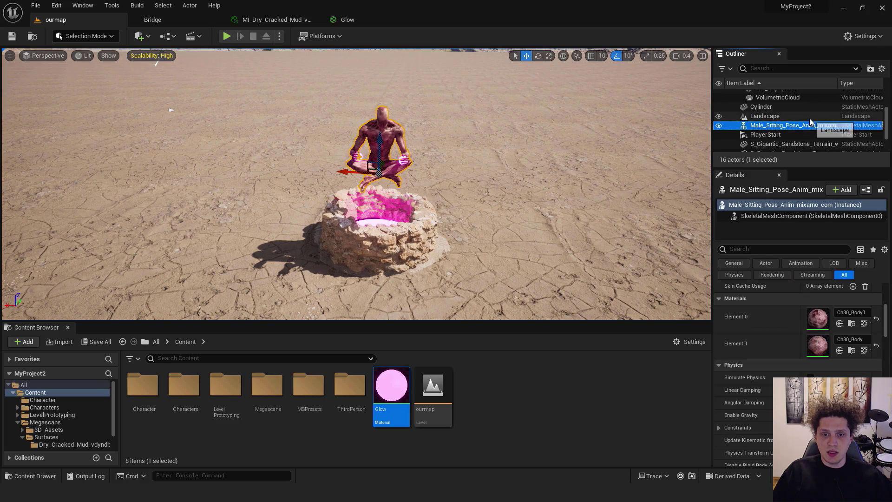
scroll(810, 121, down, 3)
key(f)
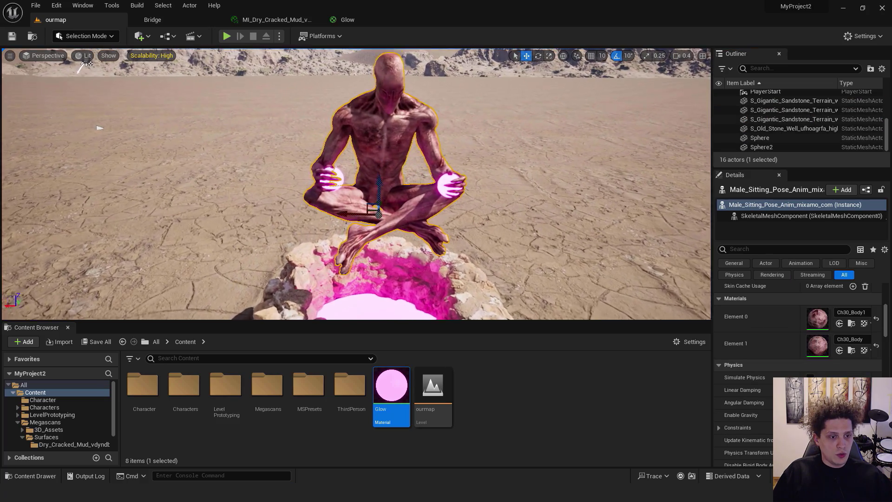
ctrl+click(455, 186)
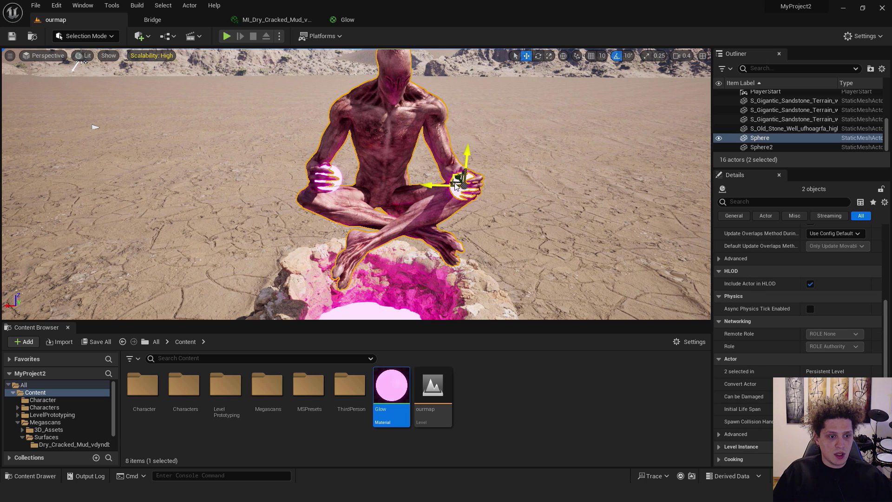
ctrl+click(338, 174)
right_drag(411, 160, 400, 191)
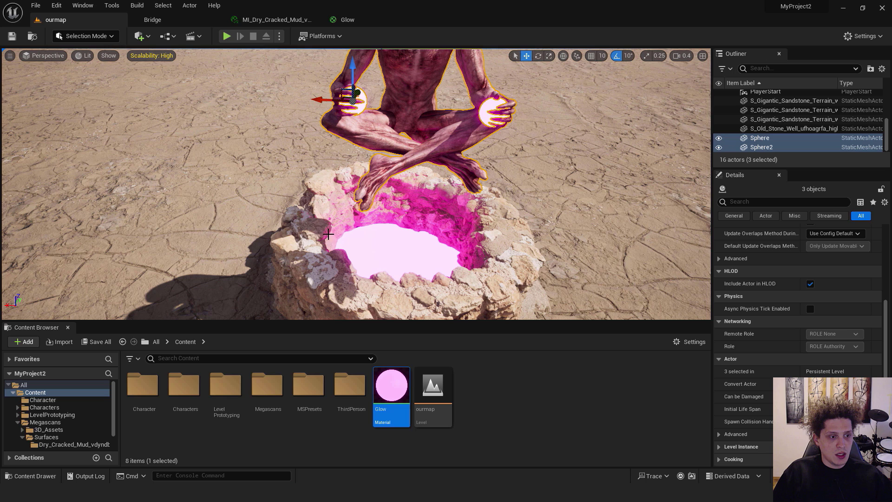
ctrl+click(309, 228)
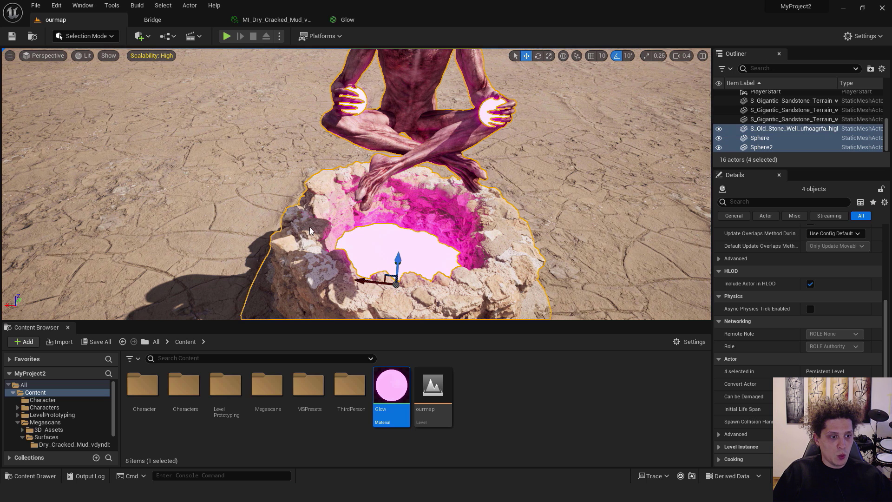
ctrl+click(381, 250)
right_click(409, 204)
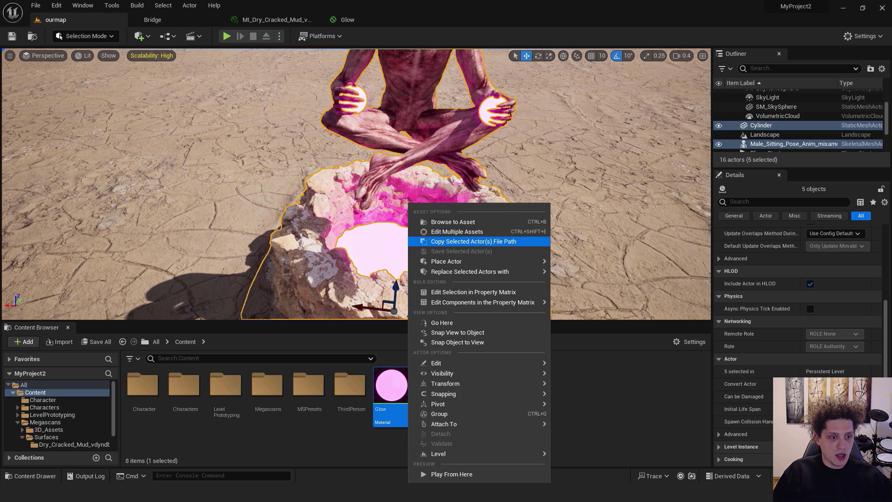
mouse_move(447, 386)
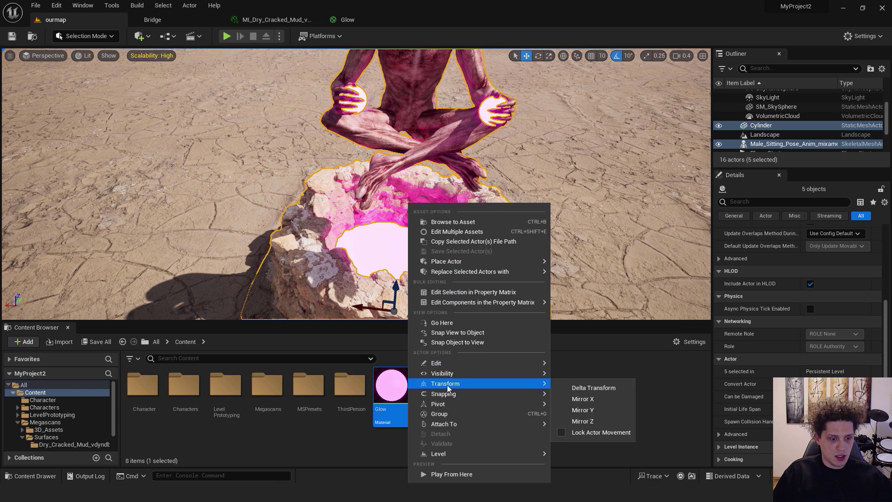
click(448, 413)
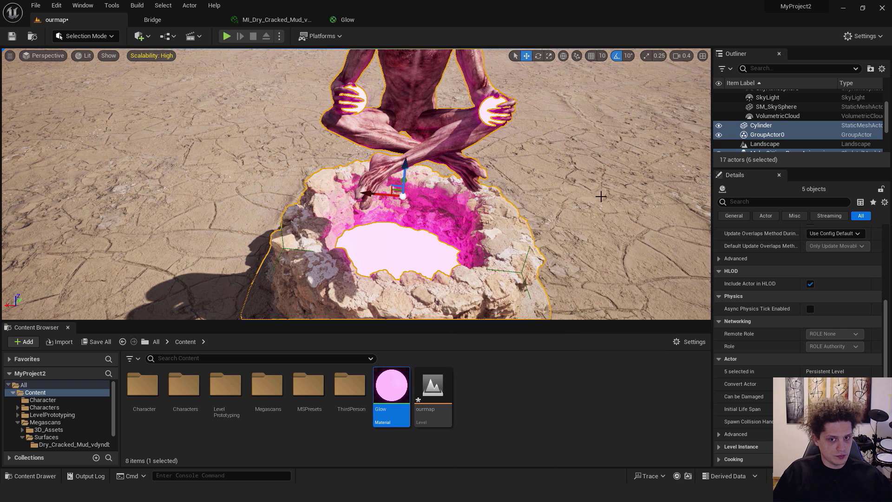
Step: Raise the grouped character and well high above the desert floor to make room for a hill beneath
click(609, 122)
click(779, 137)
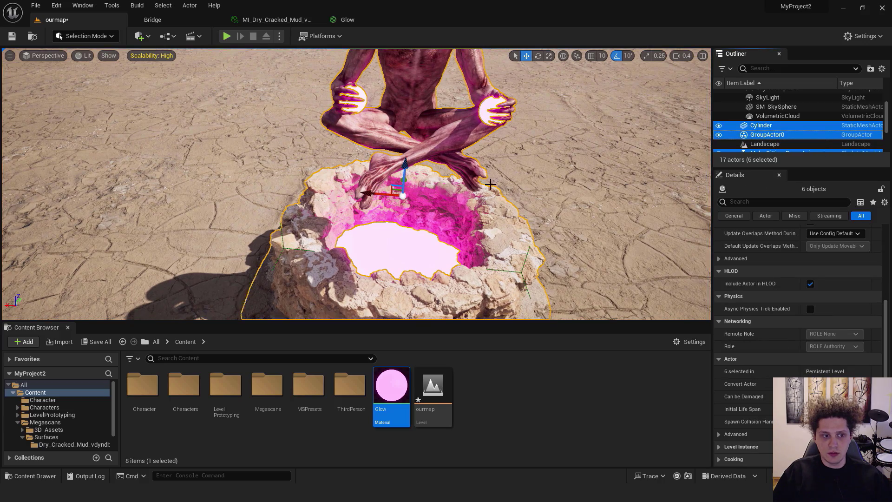
scroll(491, 184, down, 3)
drag(395, 148, 398, 170)
key(s)
scroll(411, 181, up, 2)
right_drag(411, 181, 423, 188)
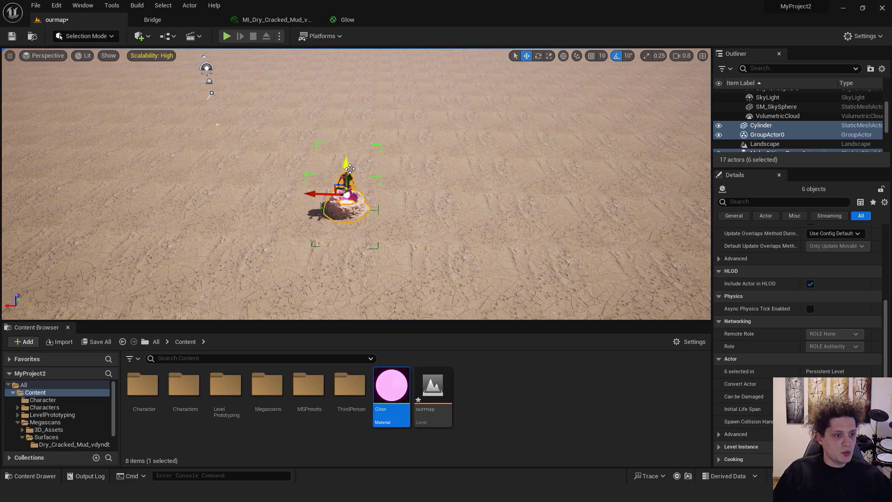
drag(350, 168, 245, 92)
Step: Sculpt a hill in the landscape beneath the floating well with tool strength 0.38 and brush size about 830
click(99, 36)
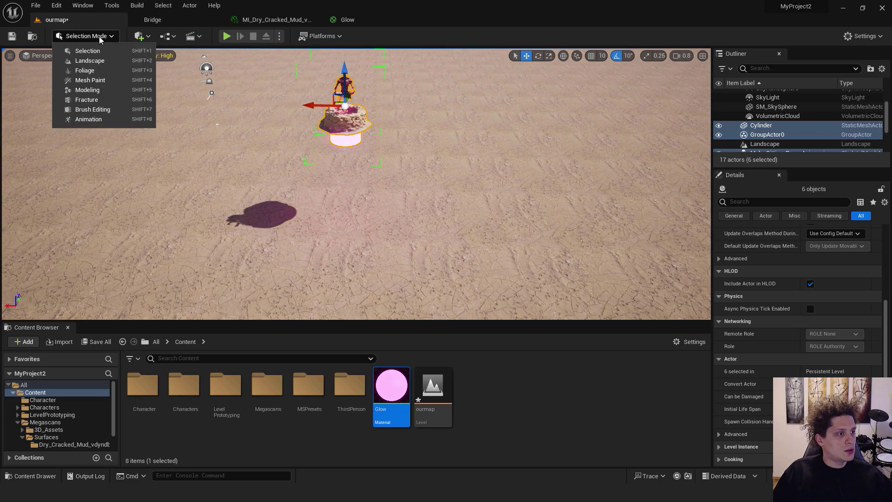
click(91, 59)
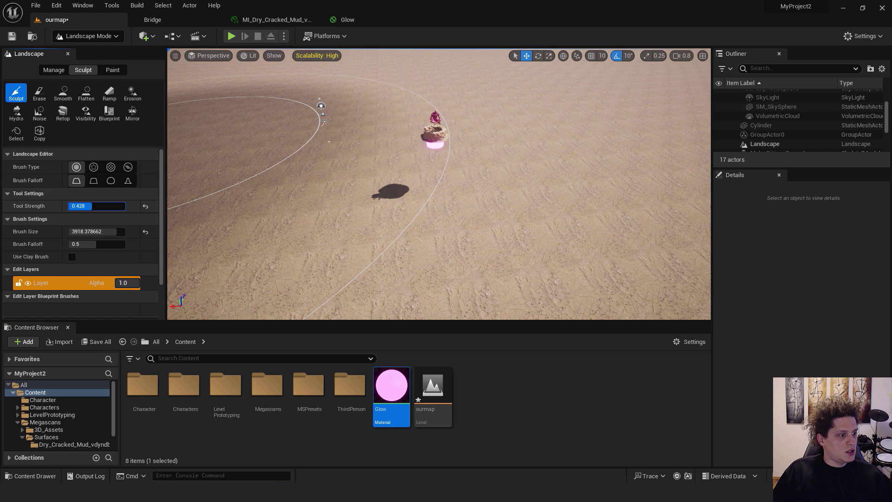
drag(111, 206, 90, 206)
drag(121, 232, 84, 232)
mouse_move(460, 207)
mouse_down()
mouse_move(422, 181)
mouse_move(350, 185)
mouse_move(258, 163)
mouse_move(323, 140)
mouse_move(458, 134)
mouse_move(575, 163)
mouse_move(420, 227)
mouse_move(470, 203)
mouse_up()
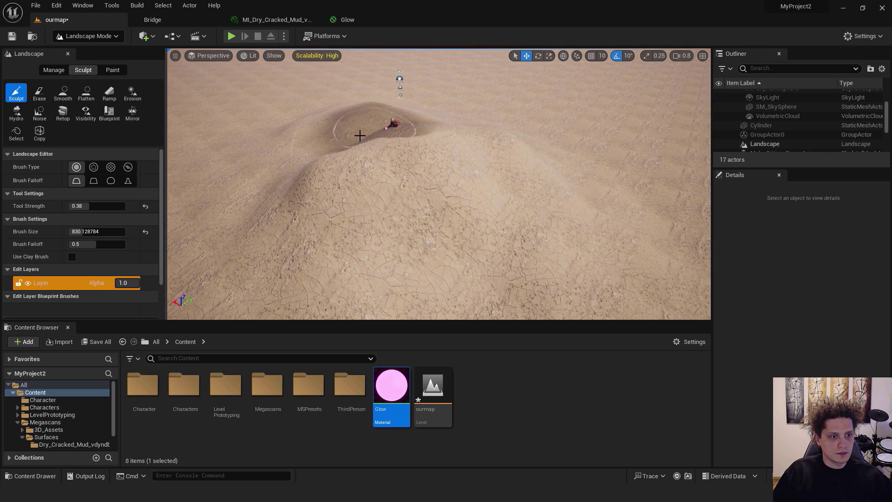
drag(358, 135, 350, 194)
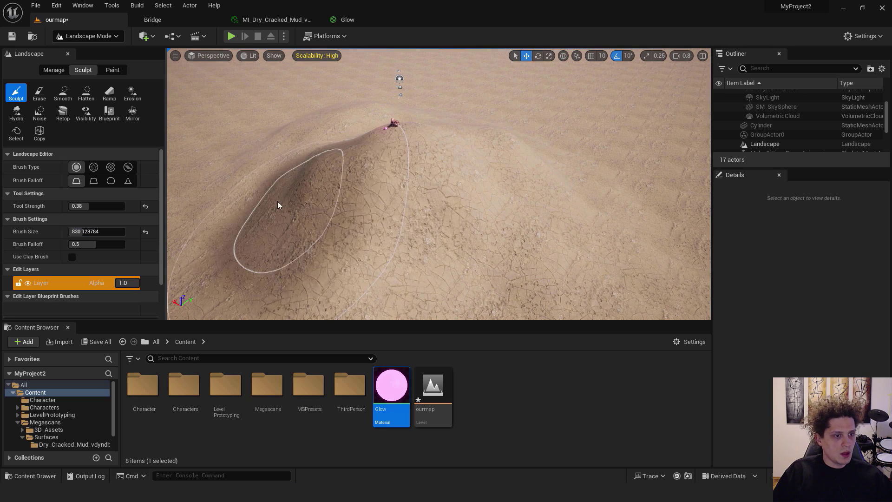
Step: Smooth the hilltop and the slopes around the well with tool strength 0.06
click(64, 94)
mouse_move(361, 130)
mouse_down()
mouse_move(450, 130)
mouse_move(362, 145)
mouse_up()
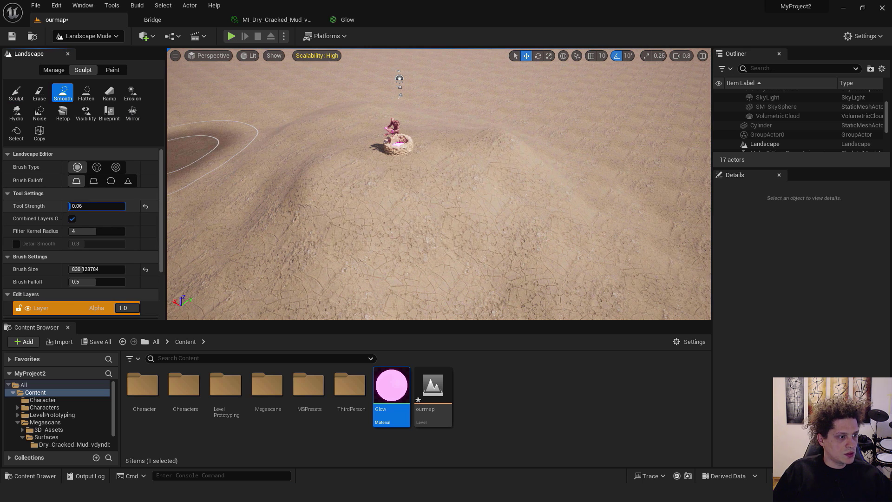
drag(323, 139, 501, 124)
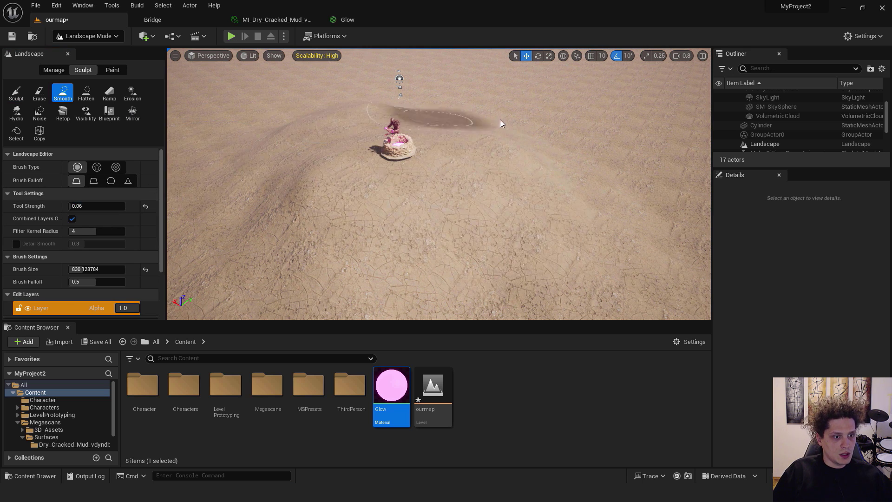
Step: Return to Selection mode and lower the grouped character and well onto the hilltop
click(101, 35)
click(90, 49)
click(767, 135)
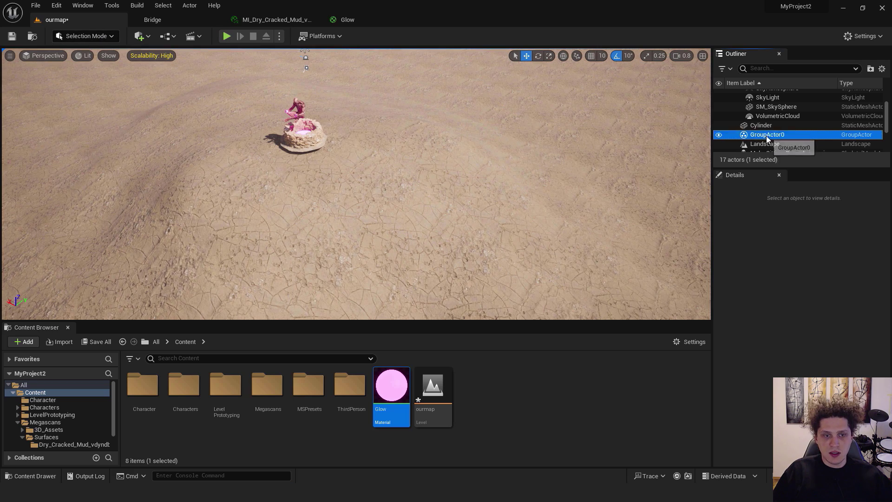
shift+click(761, 125)
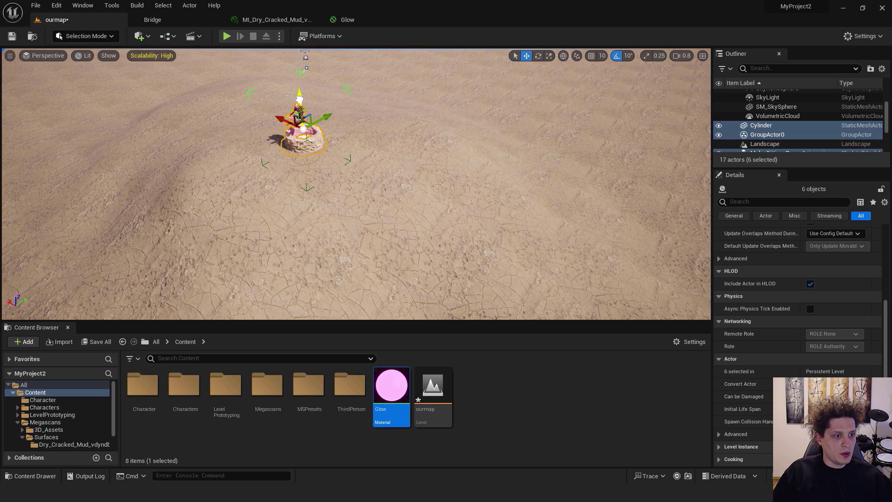
drag(299, 99, 300, 102)
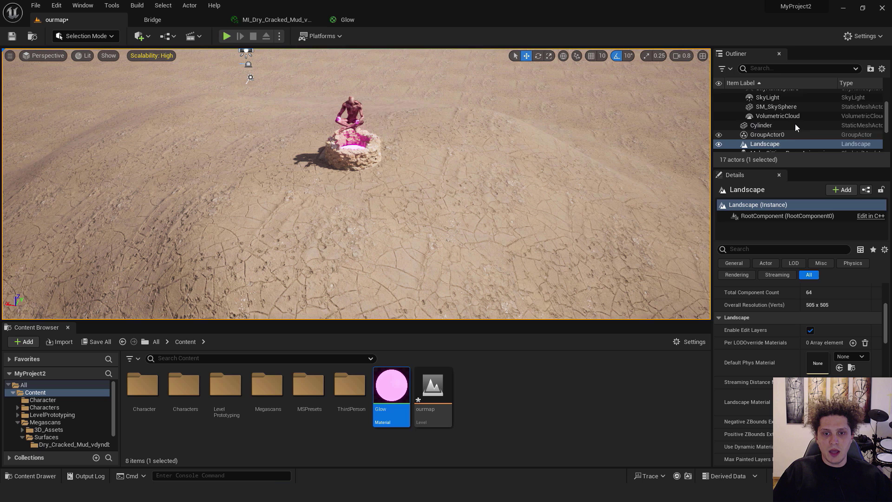
Step: Delete the existing PlayerStart actor from the level
scroll(790, 122, down, 5)
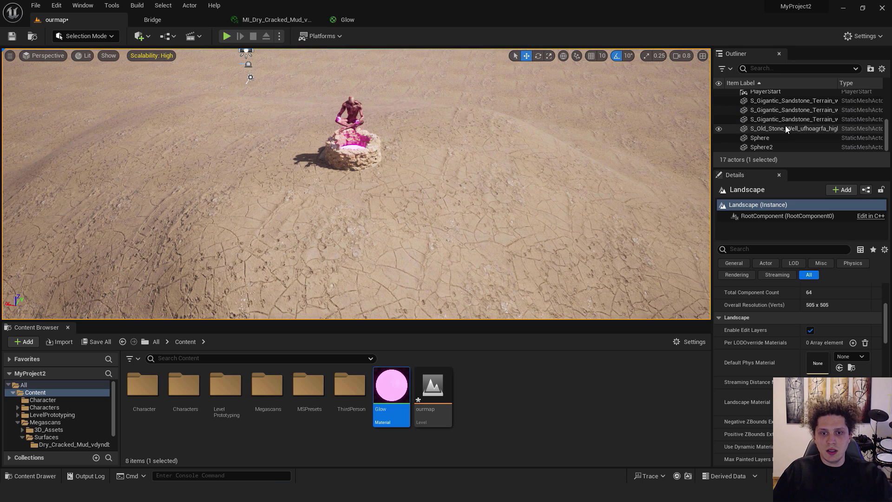
scroll(780, 133, up, 3)
click(763, 122)
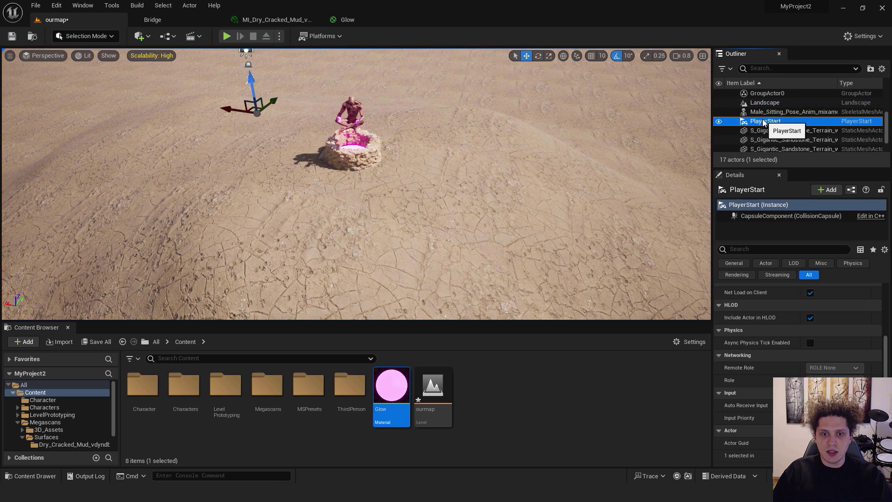
key(Delete)
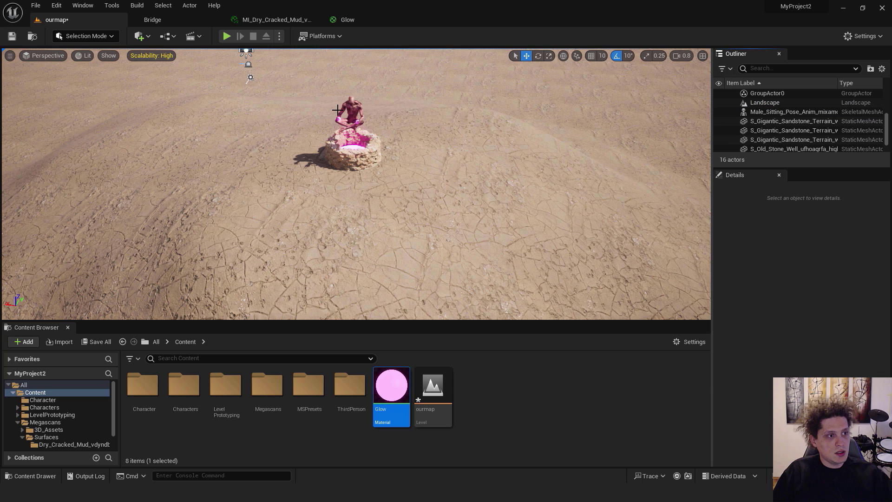
Step: Add a new Player Start actor and position it on the hill slope a short distance from the well
click(147, 36)
text(pl)
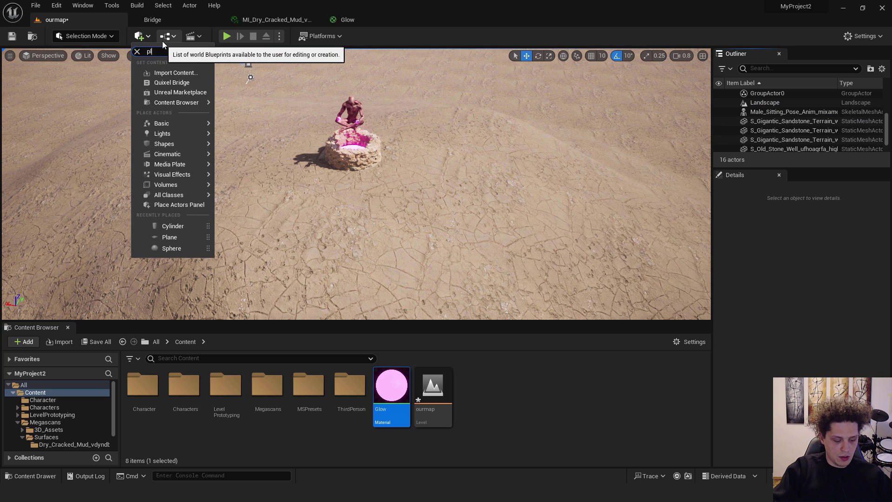
text(ayer)
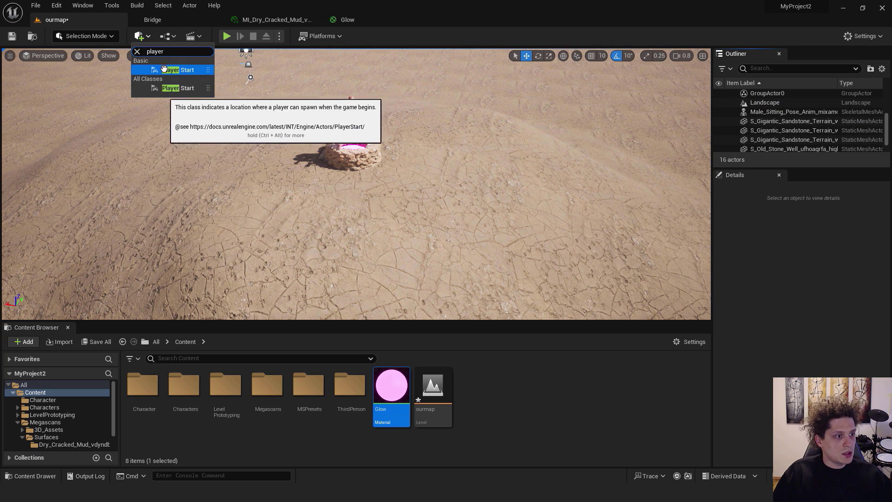
click(175, 71)
drag(485, 288, 524, 279)
right_drag(524, 278, 442, 206)
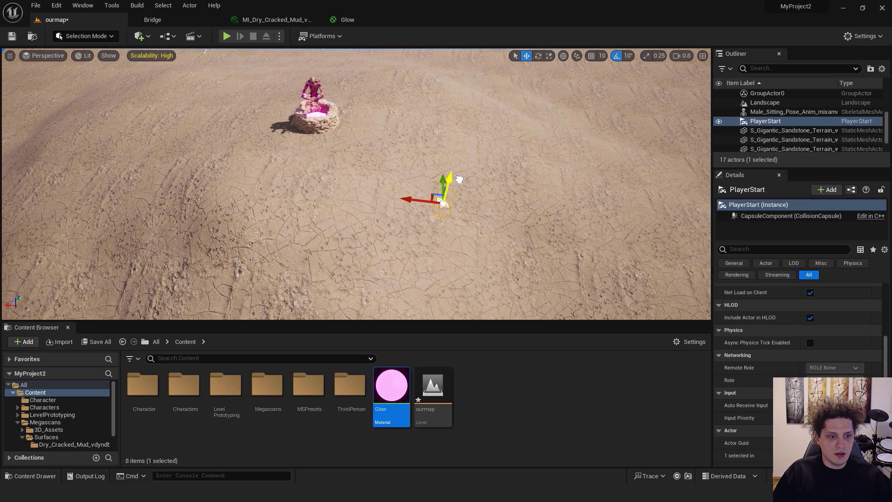
Step: Play-test the level in full screen, running around the hill to view the well and character, and end the session
click(227, 36)
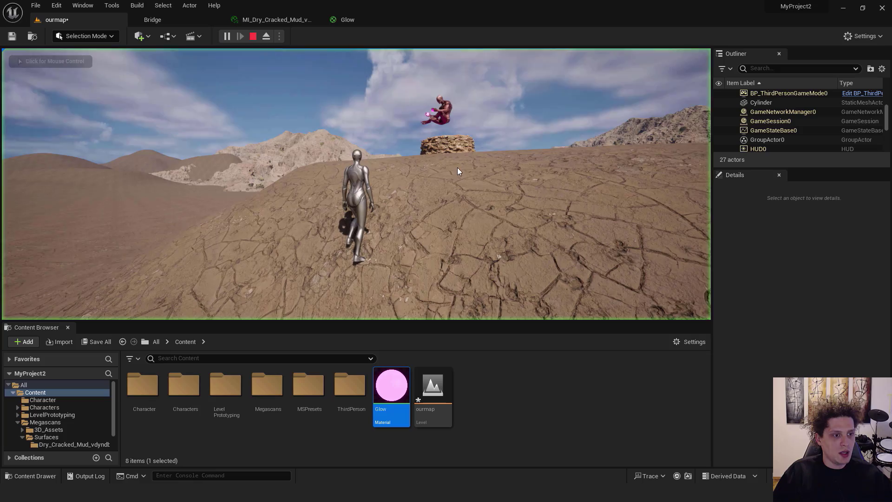
key(w)
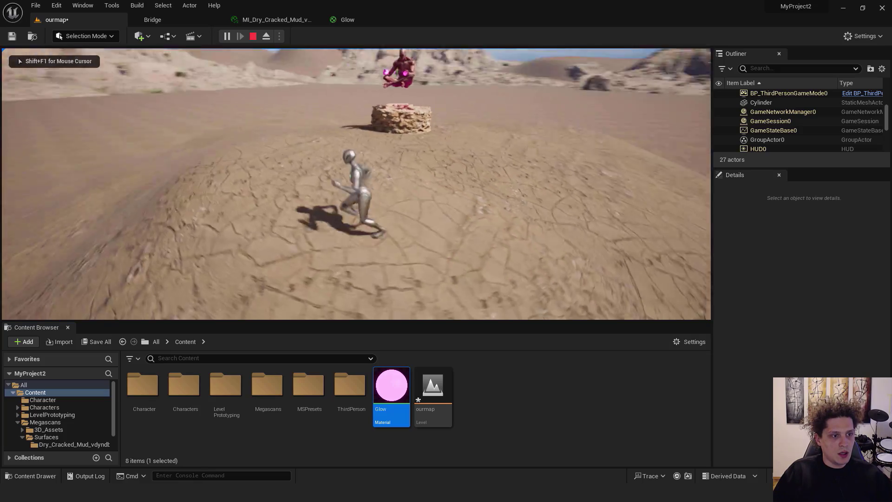
key(shift+F1)
key(F11)
click(445, 251)
key(s)
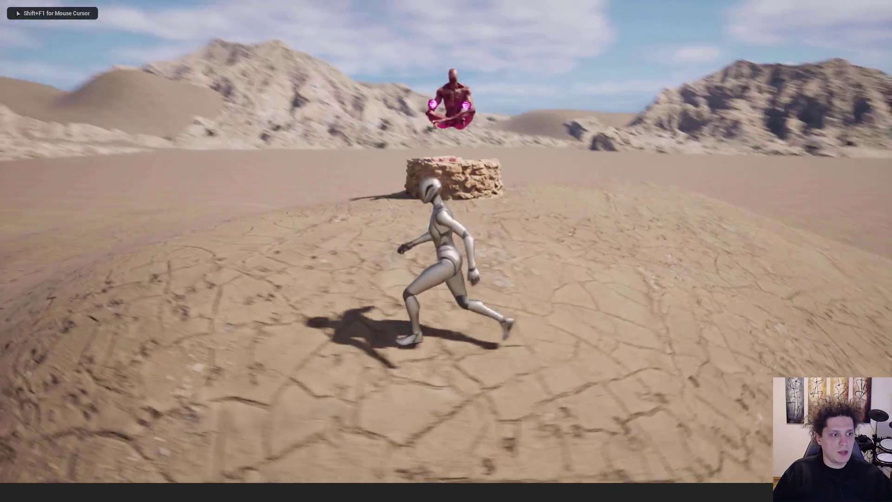
key(a)
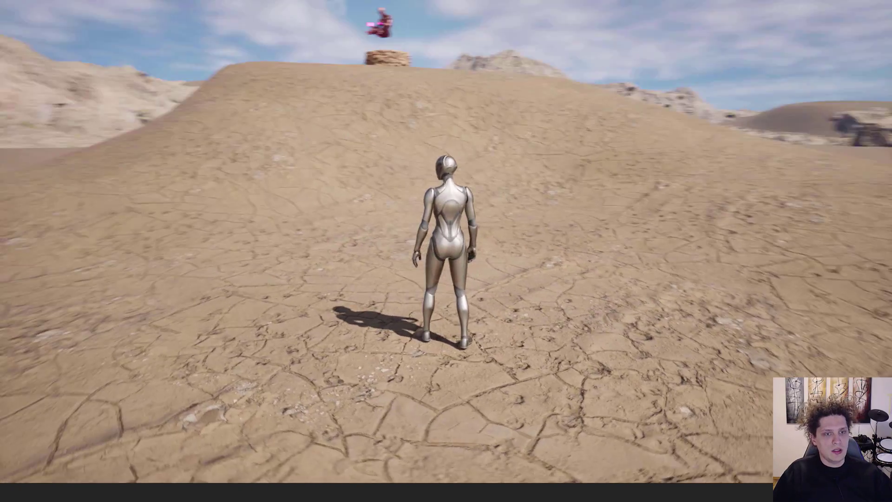
key(Escape)
Step: Smooth the front slope and the ridge beside the well in Landscape mode using the full-screen viewport
key(e)
right_drag(478, 201, 540, 246)
key(a)
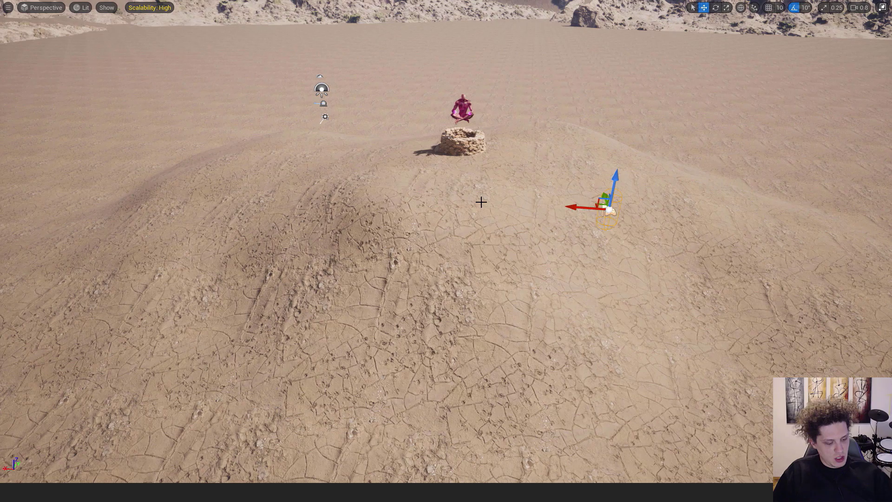
key(shift+2)
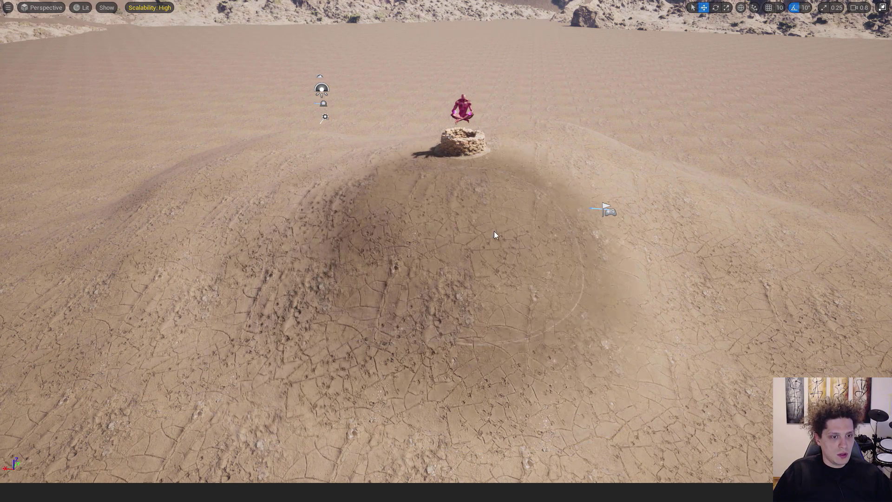
shift+drag(568, 130, 586, 162)
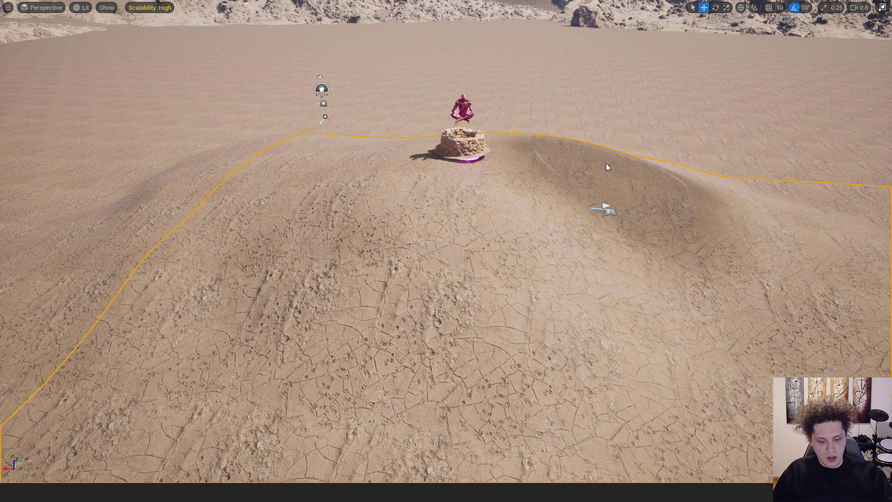
Step: Refine the hill's surroundings with the Sculpt and Smooth brushes at strength 0.06 and return to Selection mode
key(F11)
click(22, 99)
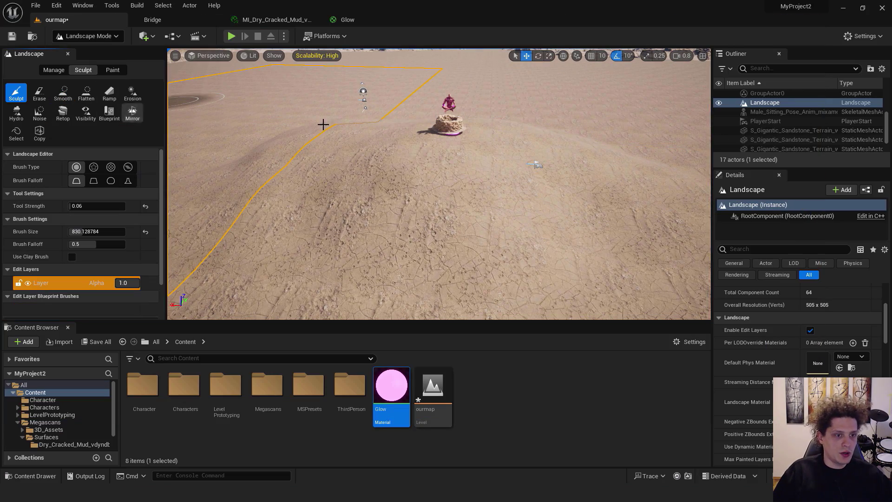
mouse_move(488, 128)
mouse_down()
mouse_move(344, 130)
mouse_move(298, 149)
mouse_up()
mouse_move(339, 156)
right_down()
mouse_move(321, 170)
mouse_move(278, 157)
right_up()
key(period)
key(period)
mouse_move(340, 157)
mouse_down()
mouse_move(635, 124)
mouse_move(623, 147)
mouse_move(376, 105)
mouse_up()
click(113, 34)
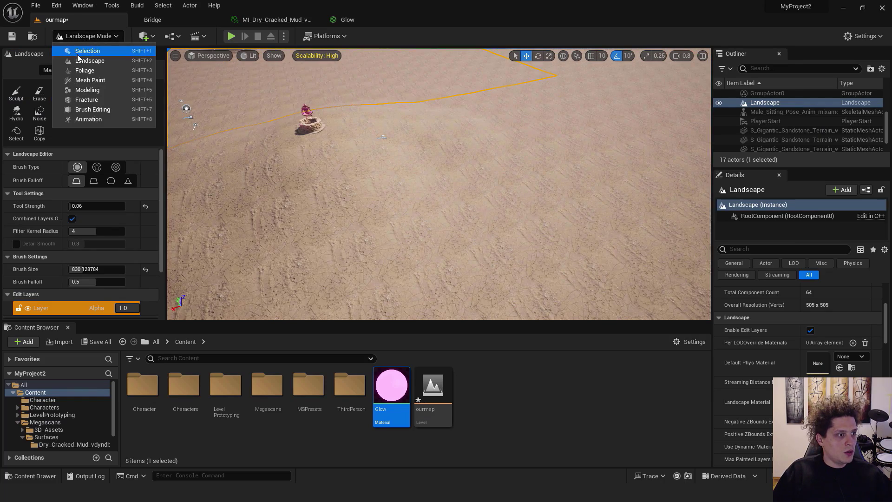
click(77, 52)
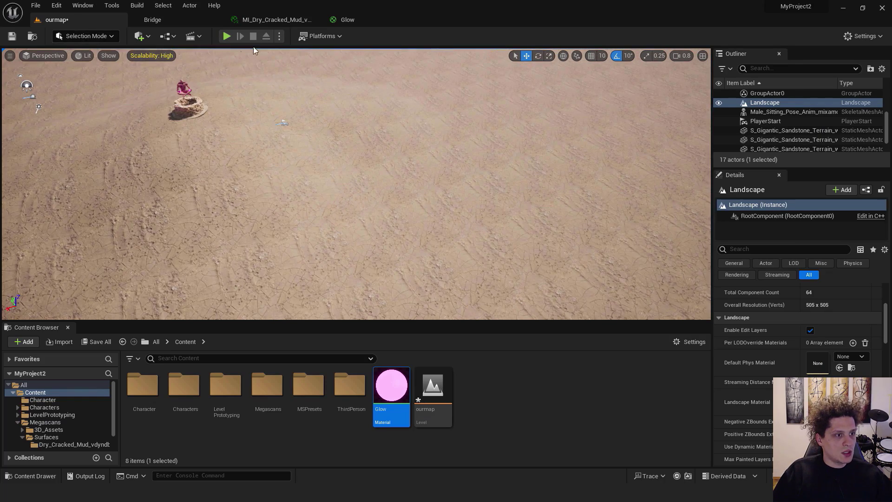
Step: Play-test the level, running the character around the hill near the well, and end the session
click(231, 36)
key(s)
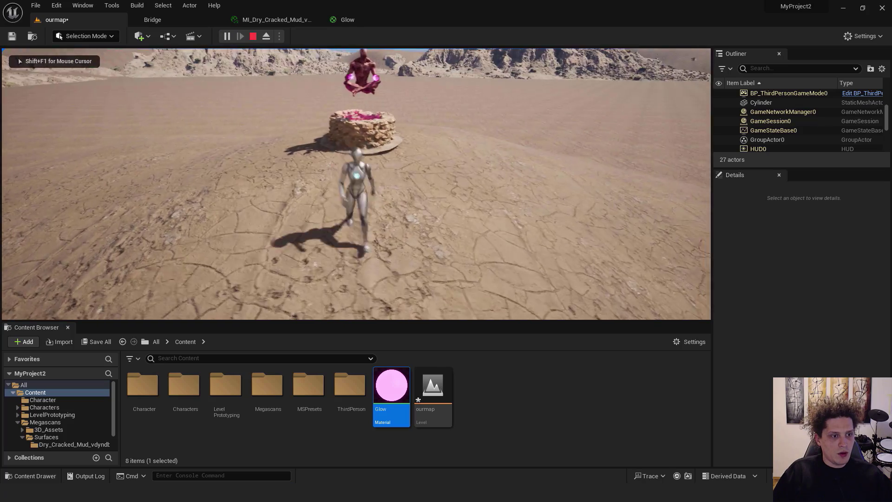
key(d)
key(Escape)
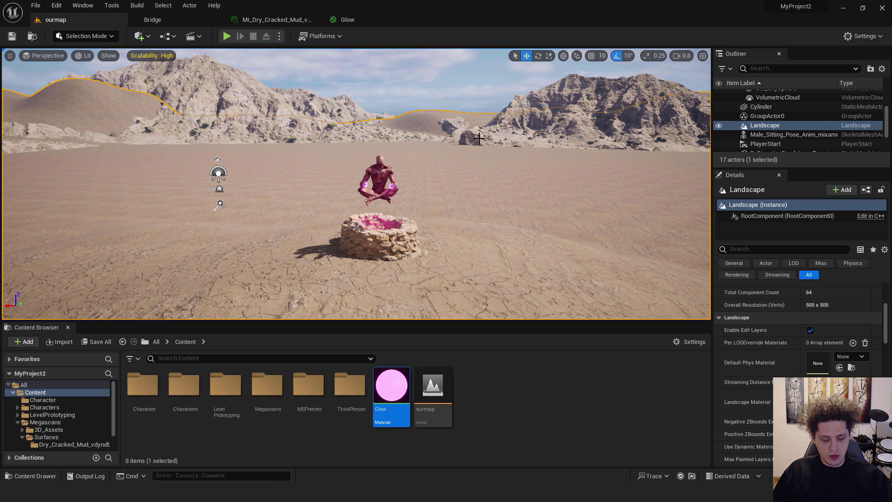
Step: Rotate the sun to a fairly low angle behind the well so its shadow stretches across the hill toward the front right
key(ctrl+l)
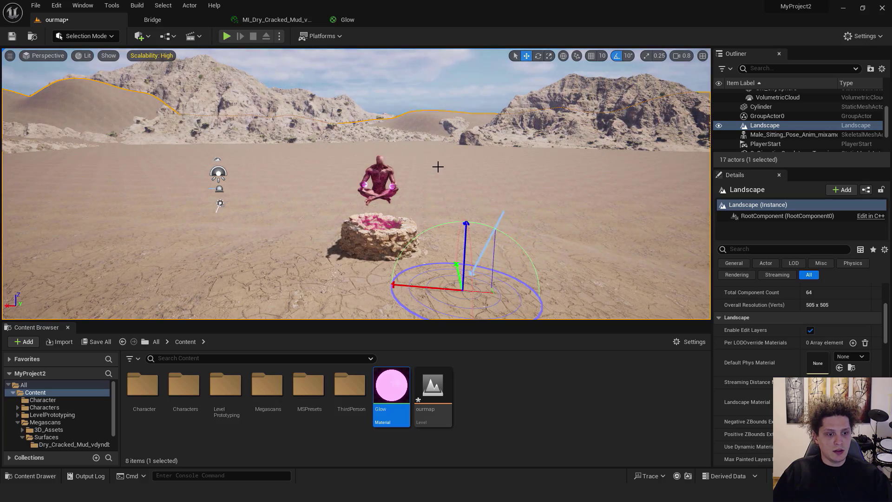
key(ctrl+l)
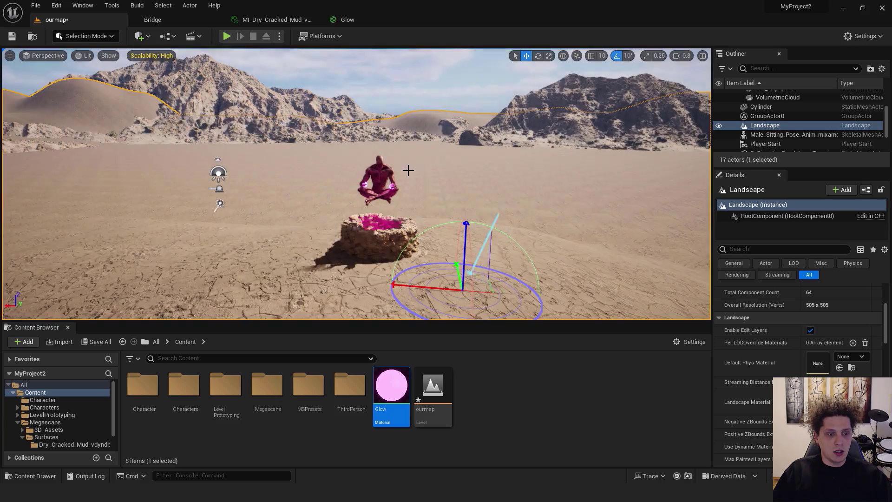
key(ctrl+l)
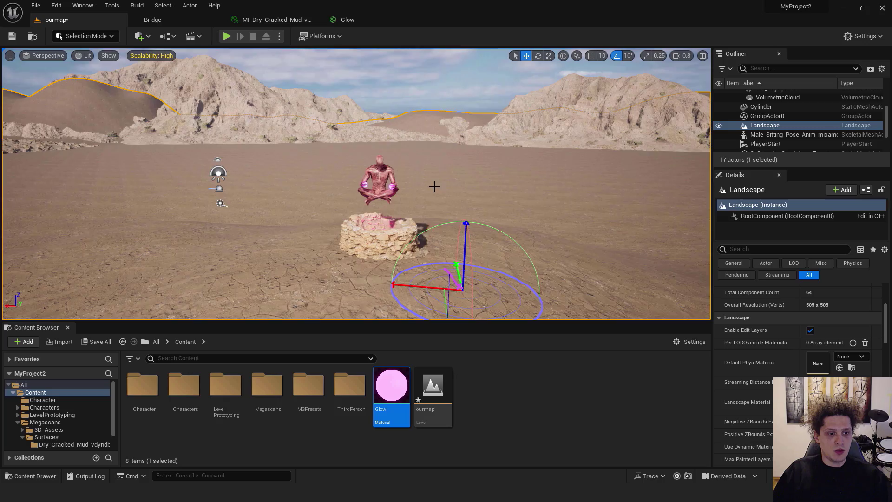
key(ctrl+l)
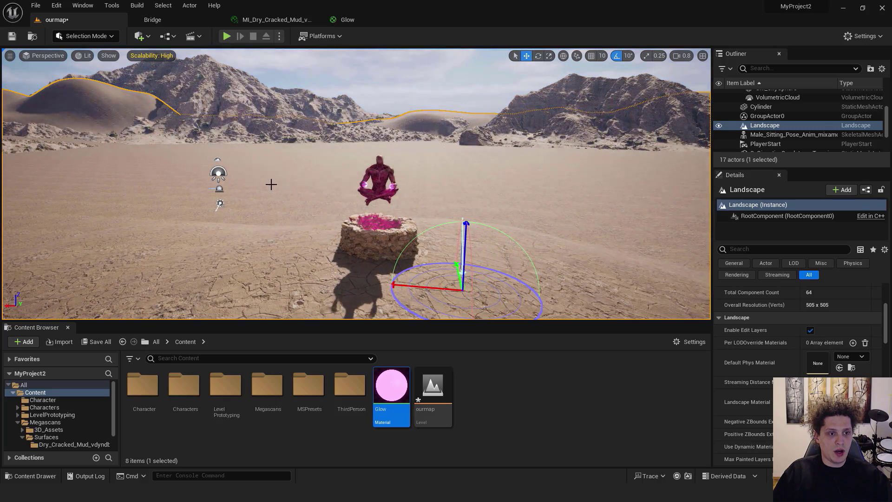
key(ctrl+l)
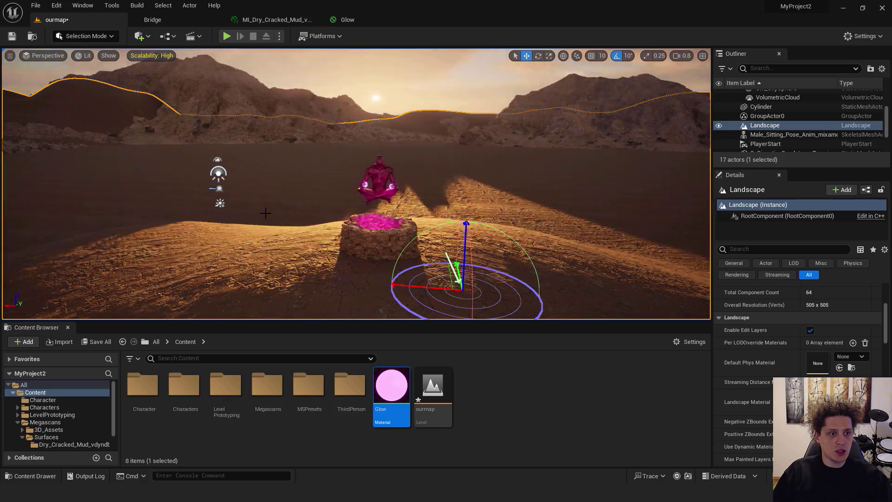
key(ctrl+l)
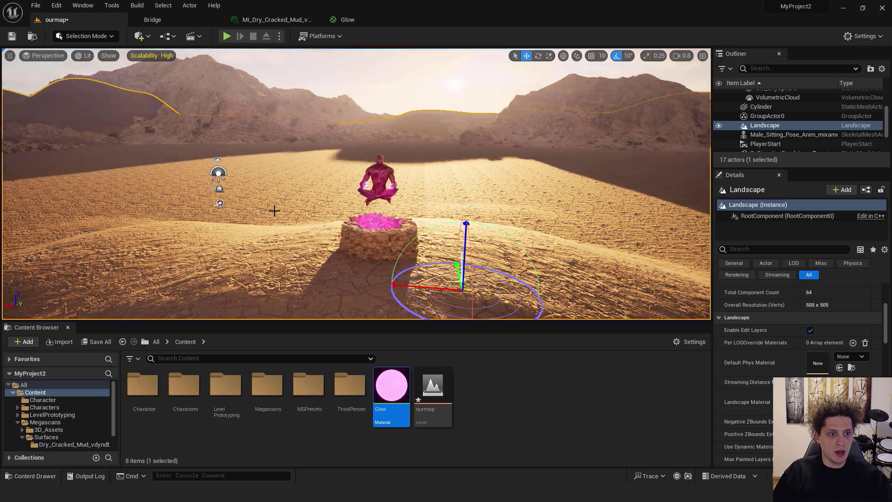
key(ctrl+l)
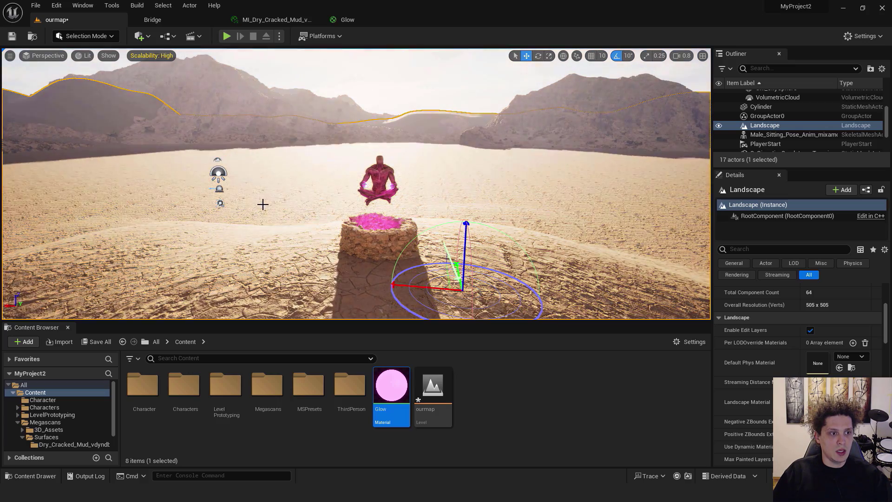
key(ctrl+l)
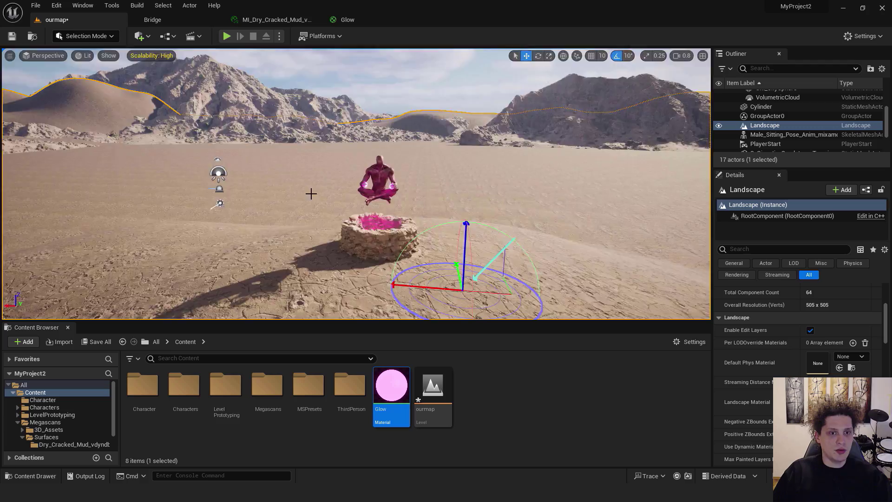
key(ctrl+l)
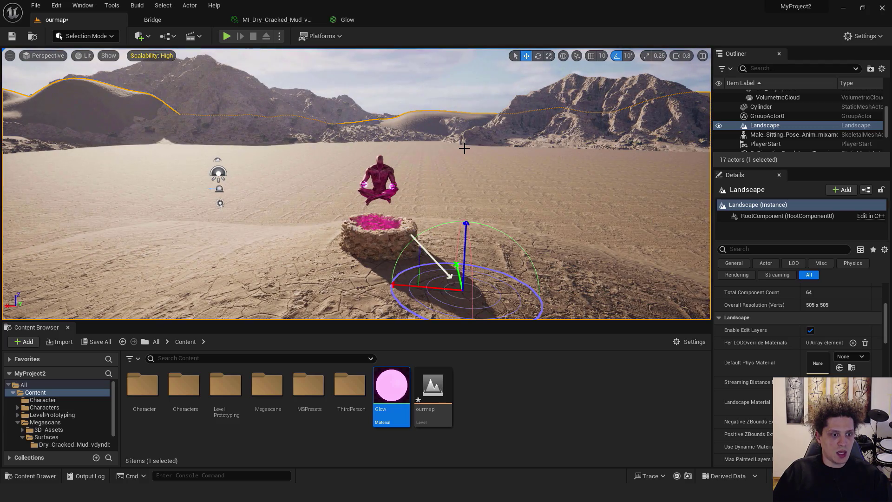
right_drag(356, 184, 381, 162)
click(482, 157)
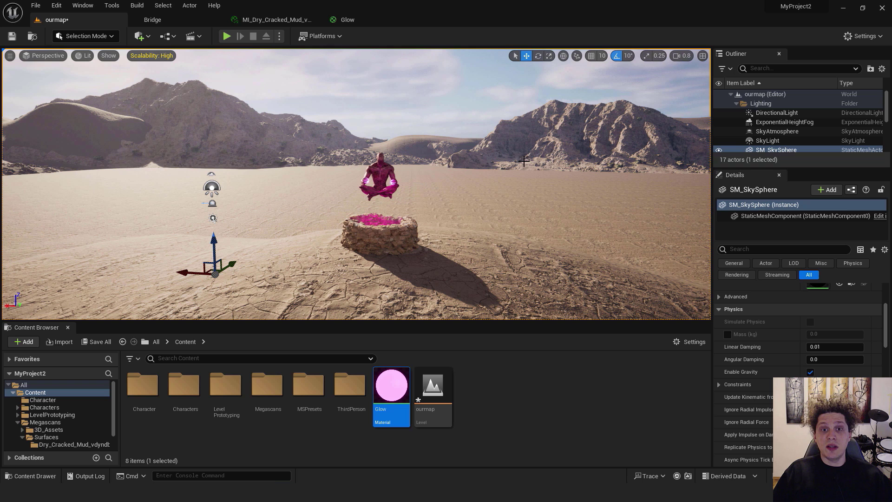
Step: Add a Post Process Volume beside the well and enable its Infinite Extent (Unbound) option
click(147, 40)
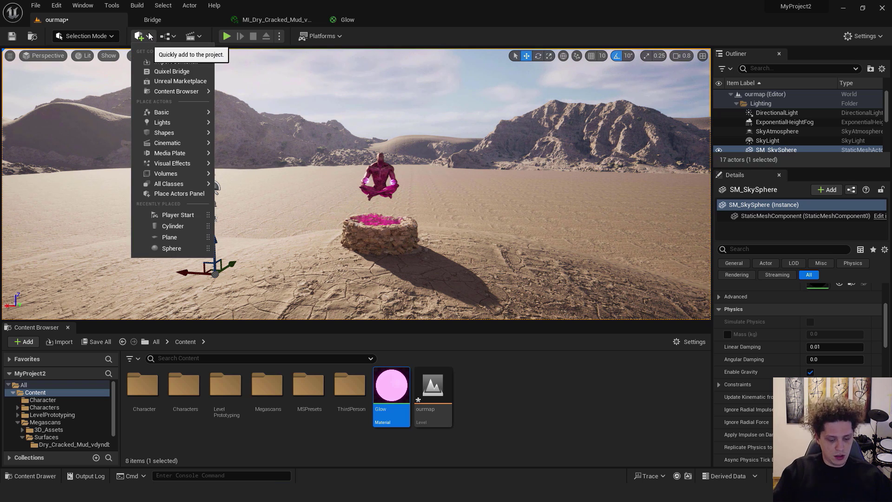
text(post)
drag(159, 69, 446, 192)
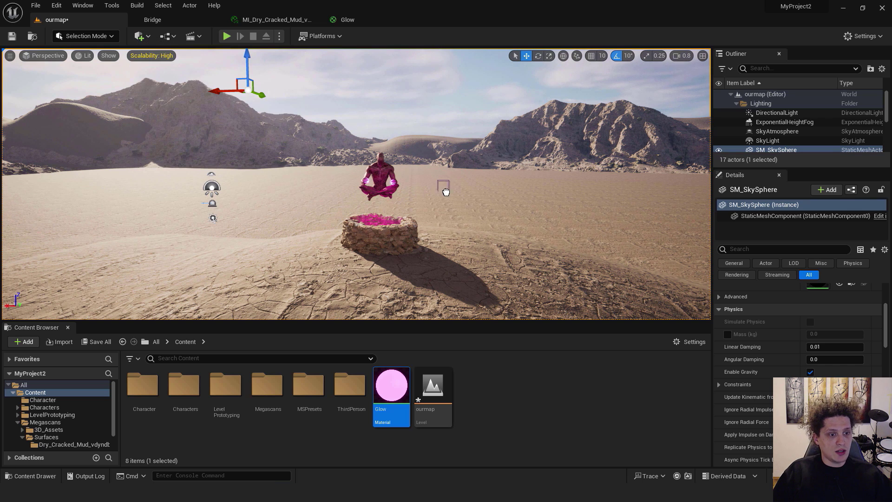
drag(498, 230, 544, 220)
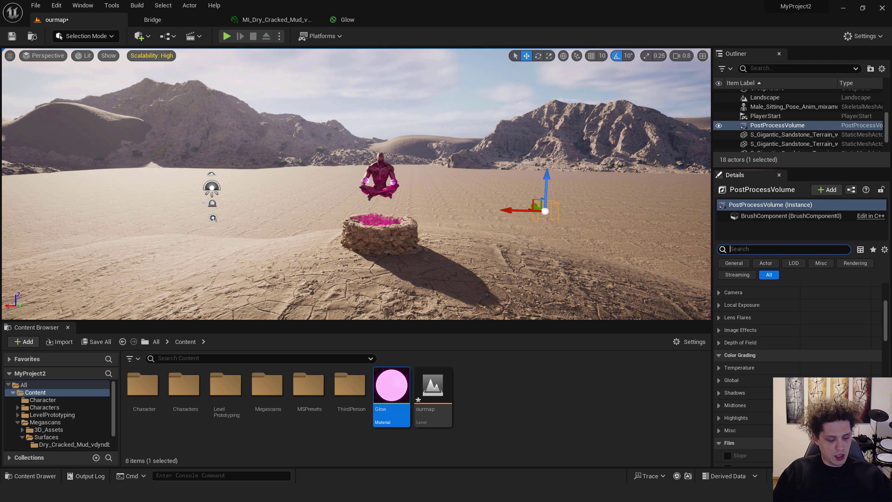
text(infinite)
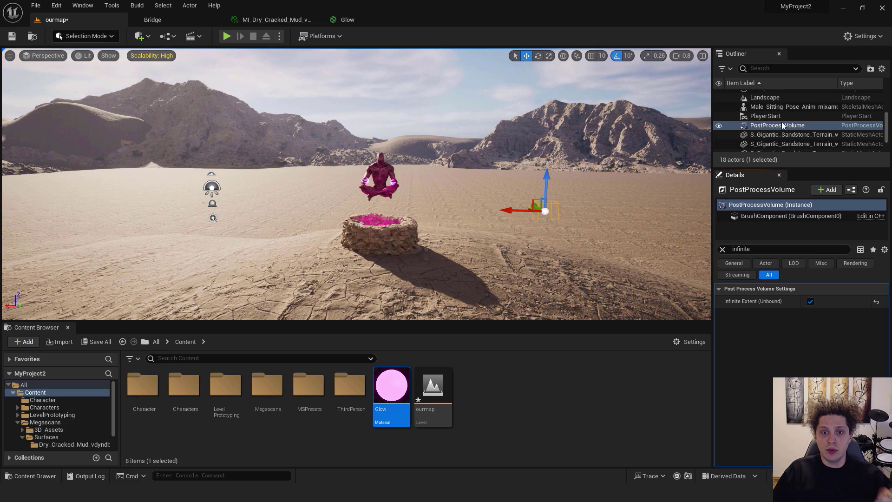
Step: Set the Post Process Volume's exposure Metering Mode to Manual and its Exposure Compensation to 11
right_drag(510, 195, 568, 225)
key(w)
key(e)
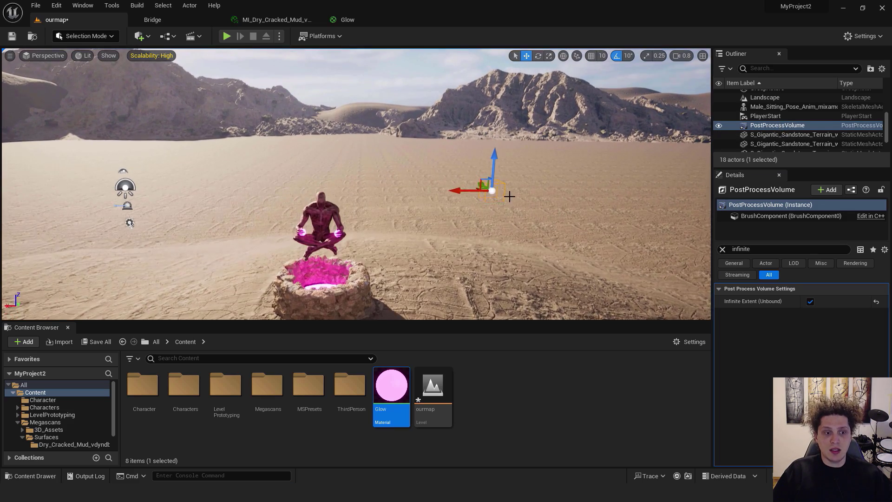
key(q)
right_drag(498, 177, 470, 167)
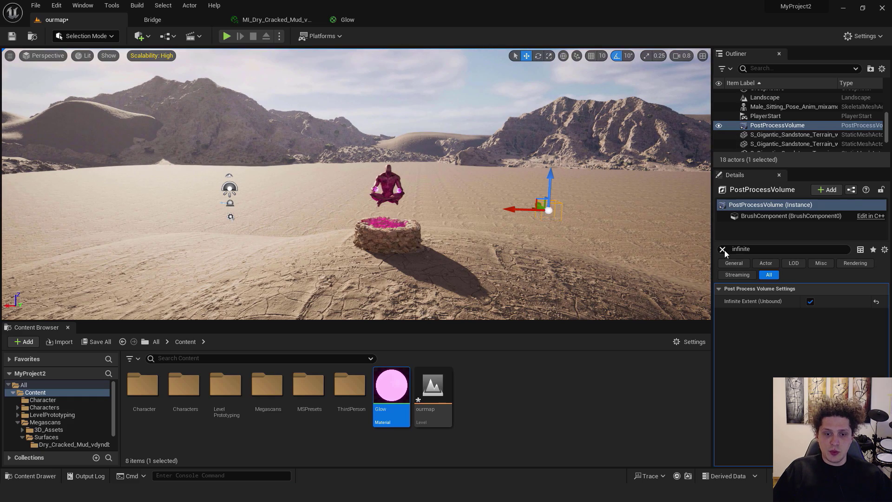
click(723, 250)
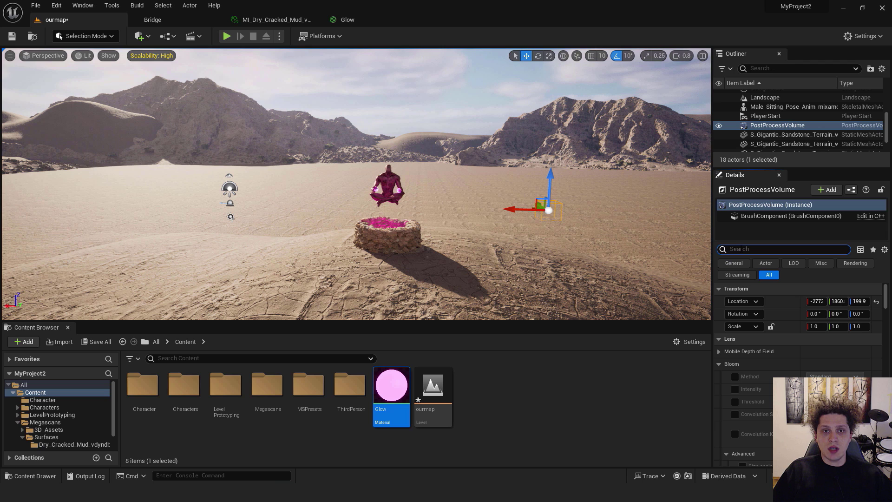
text(exposure)
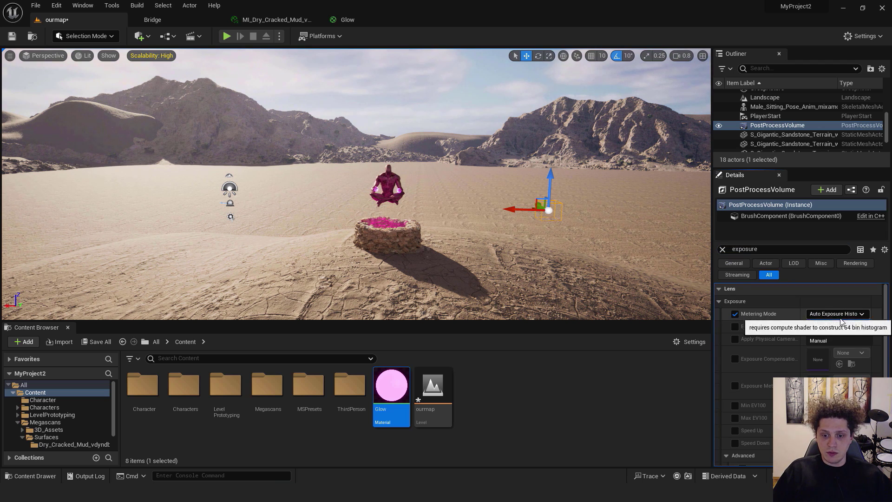
click(843, 315)
click(829, 341)
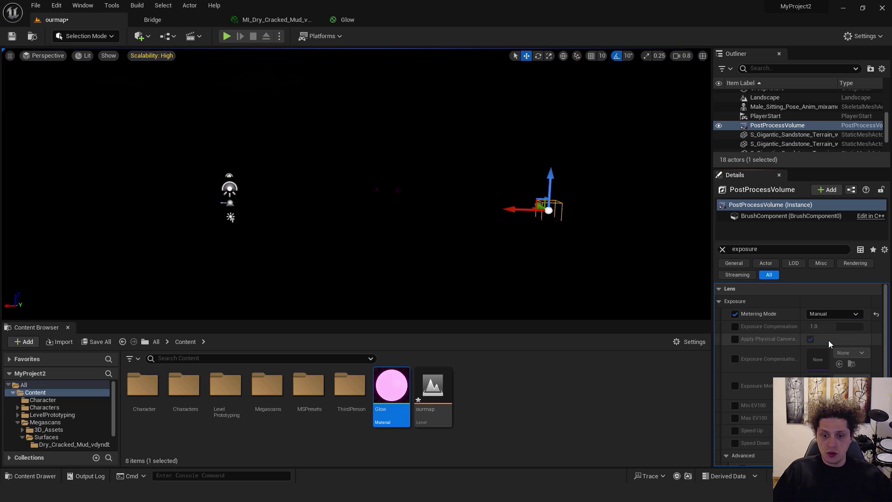
click(735, 327)
text(11)
key(Return)
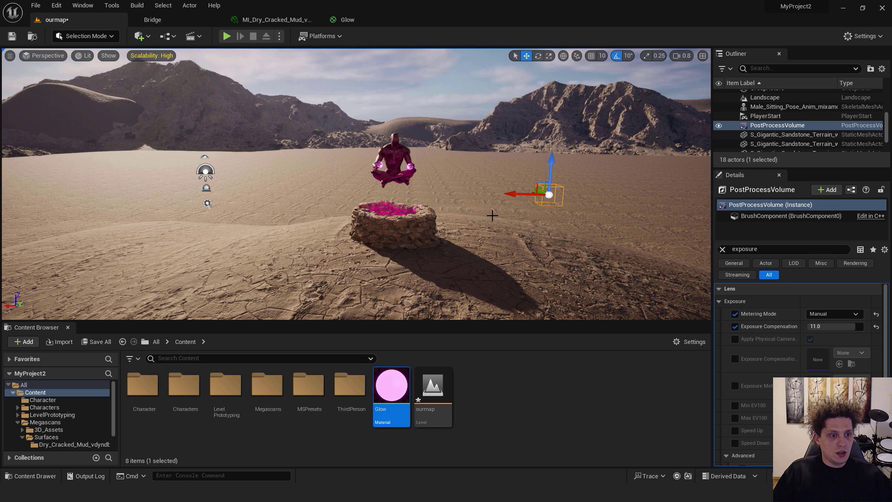
Step: Enable the Bloom Method override on the Post Process Volume and set it to Convolution
click(722, 249)
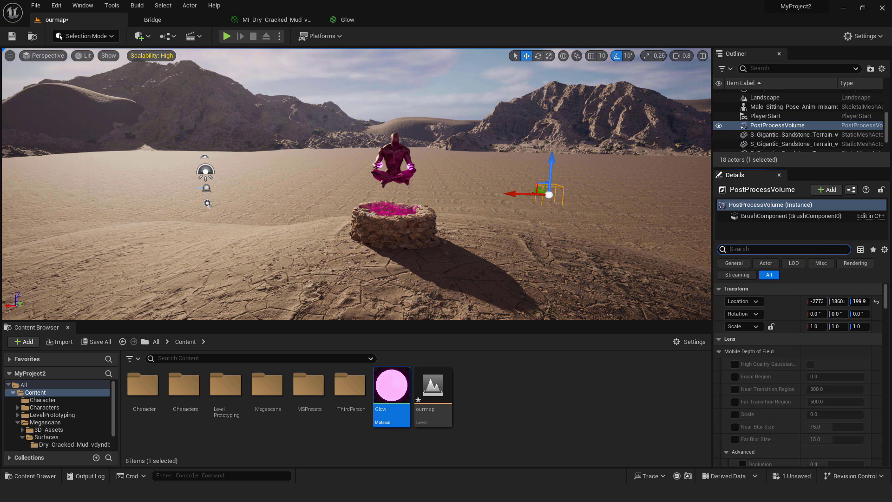
text(bloom)
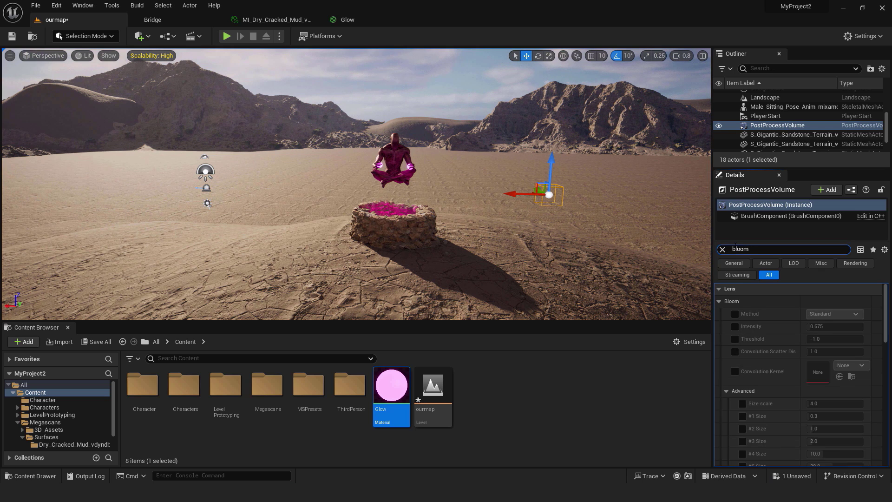
click(735, 314)
click(835, 314)
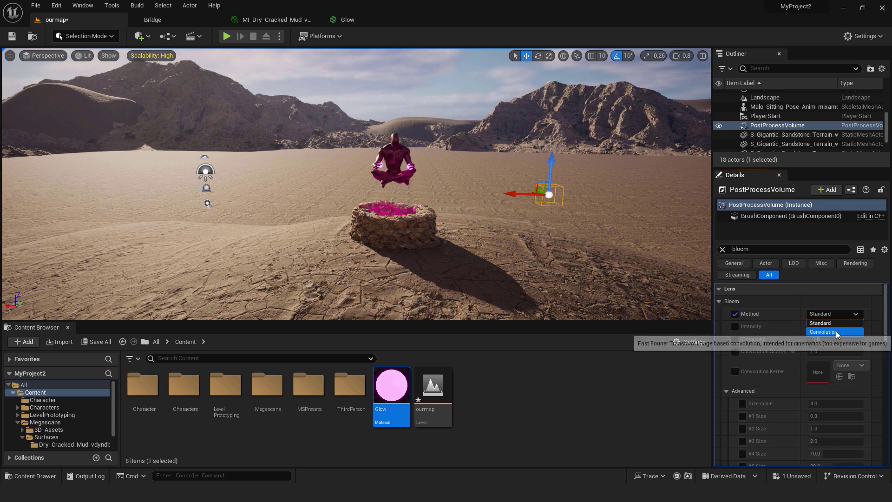
click(837, 331)
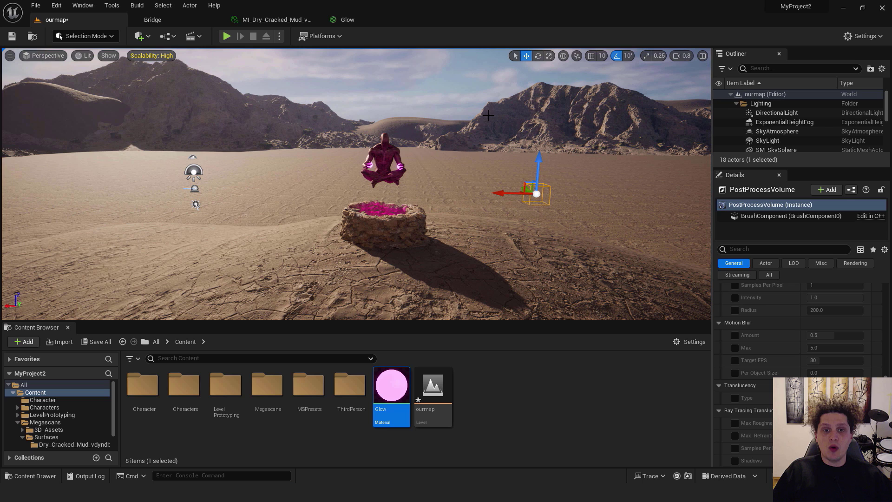
Step: Enable Volumetric Fog on the ExponentialHeightFog actor and keep that actor selected
click(776, 122)
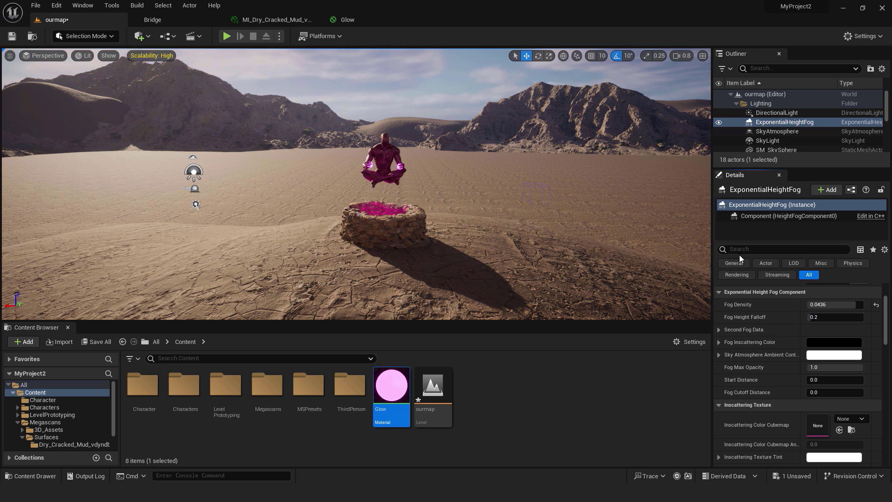
scroll(789, 312, down, 10)
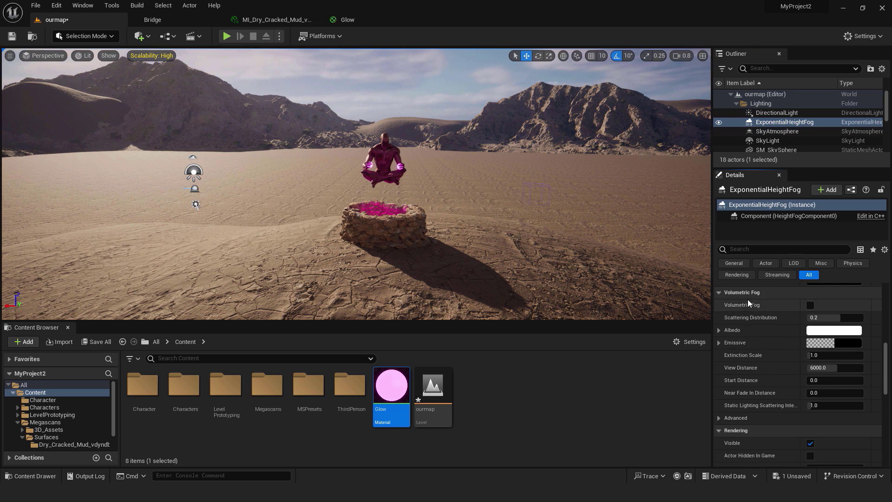
click(809, 307)
right_drag(492, 162, 492, 156)
right_click(490, 176)
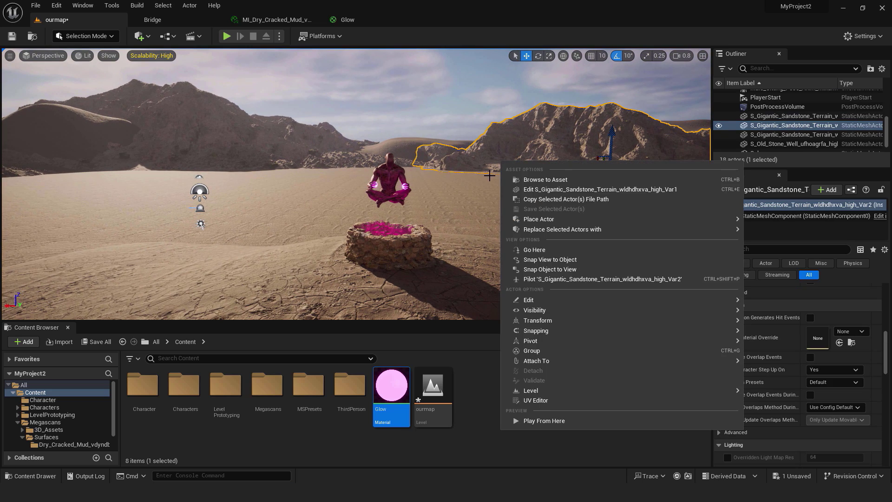
click(486, 133)
key(ctrl+z)
Step: Try a Fog Density of 10 on the height fog, settle on 0.6, and set the Extinction Scale to 0.9208
scroll(804, 343, up, 10)
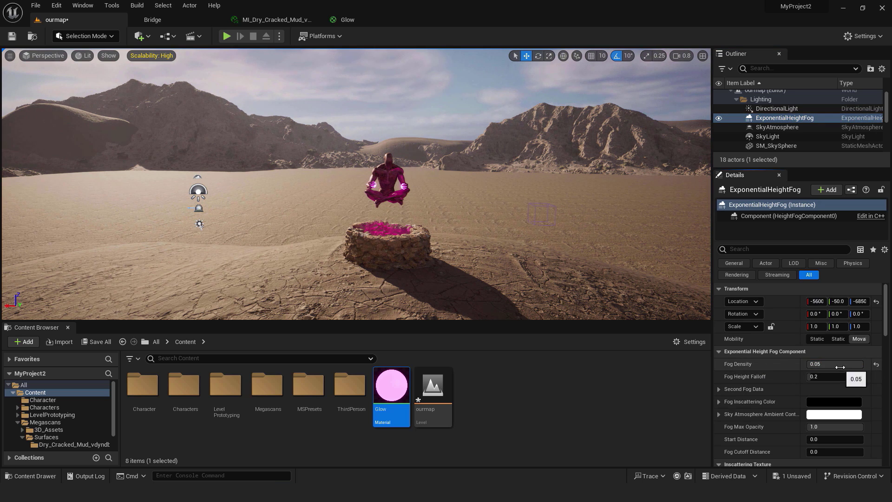
key(Return)
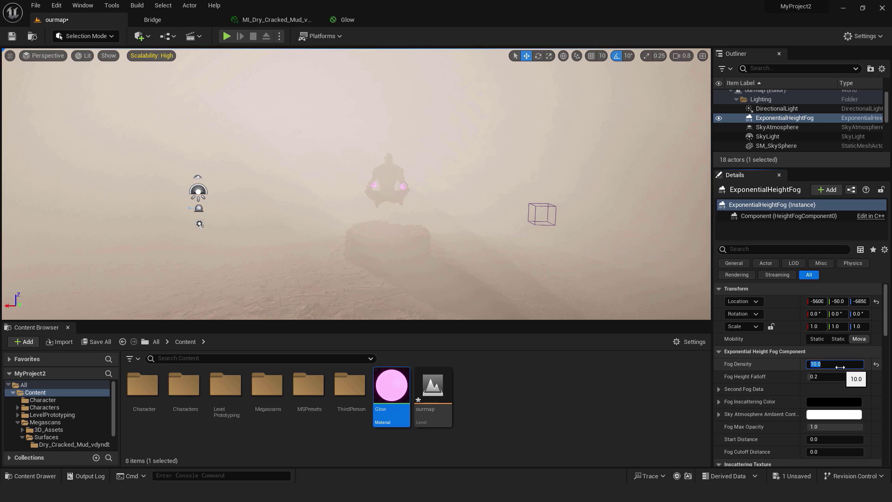
key(Return)
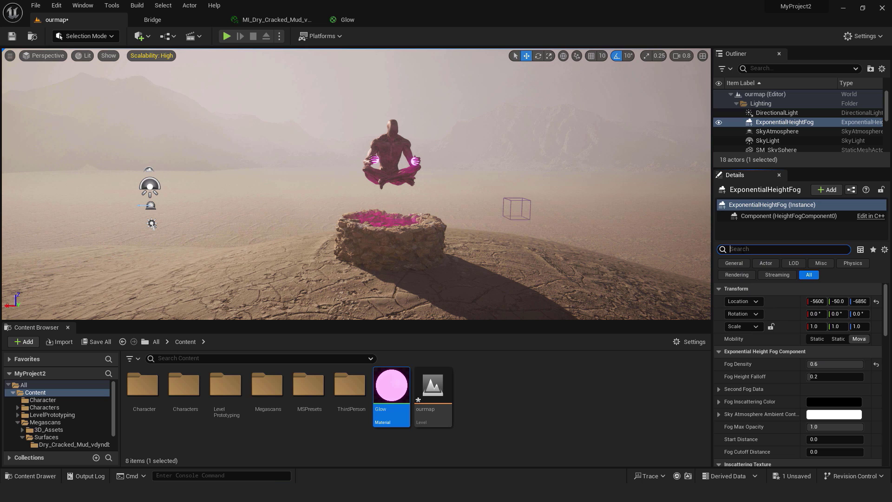
text(extin)
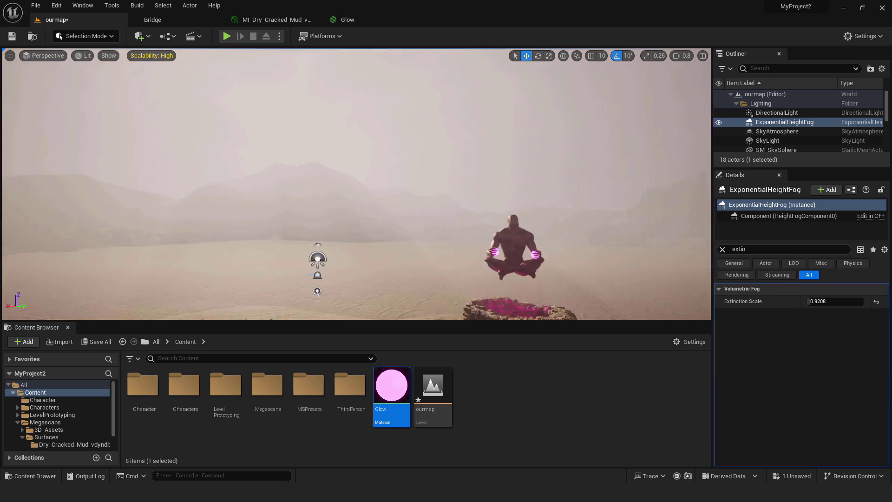
mouse_move(356, 184)
right_down()
mouse_move(403, 205)
mouse_move(472, 204)
mouse_move(356, 200)
mouse_move(403, 153)
mouse_move(402, 107)
mouse_move(430, 223)
mouse_move(371, 186)
right_up()
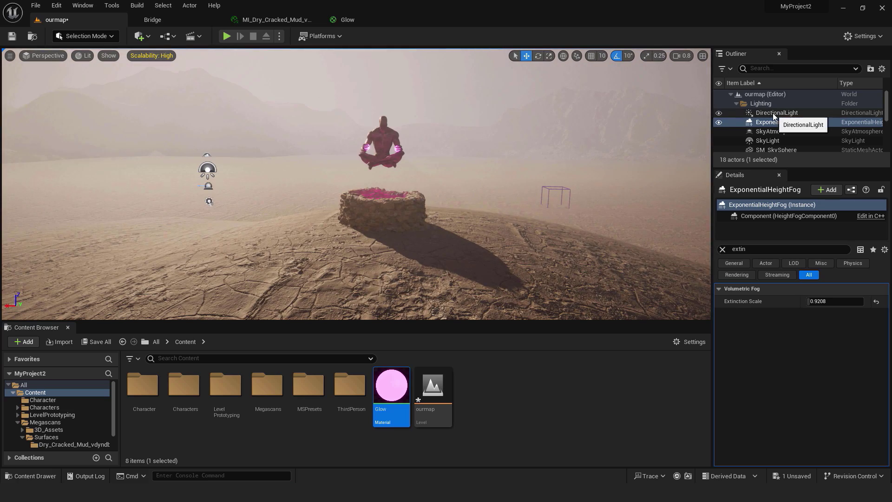
Step: Raise the DirectionalLight's Temperature to about 10928.8 for a cooler sun colour
click(773, 113)
click(722, 249)
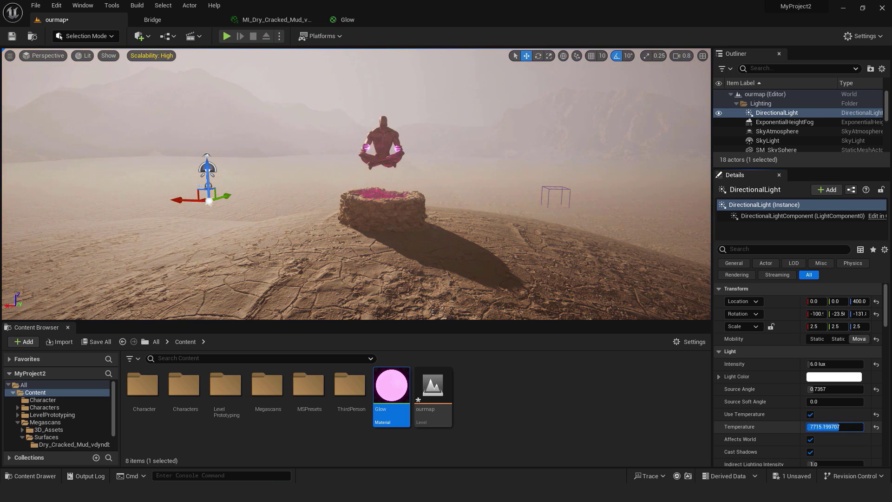
drag(835, 426, 827, 426)
Step: Darken the DirectionalLight's Light Color from white to a mid grey and accept the colour
click(835, 377)
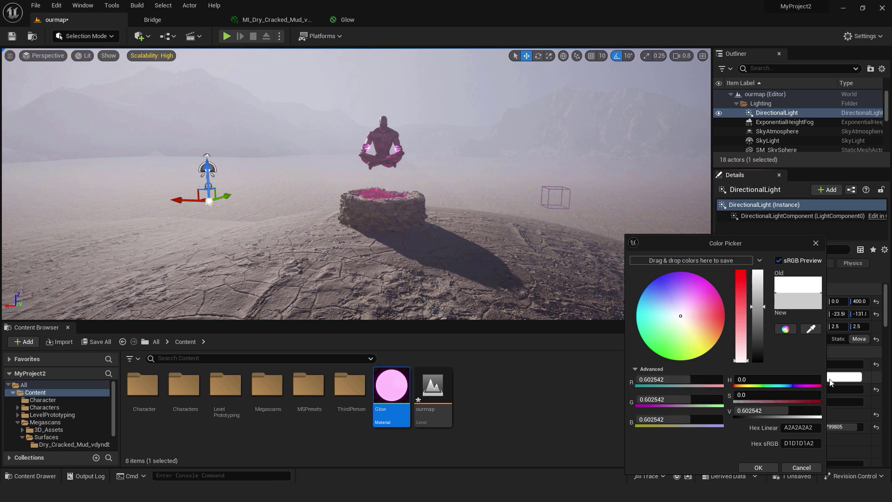
mouse_move(764, 273)
mouse_down()
mouse_move(761, 338)
mouse_move(756, 275)
mouse_up()
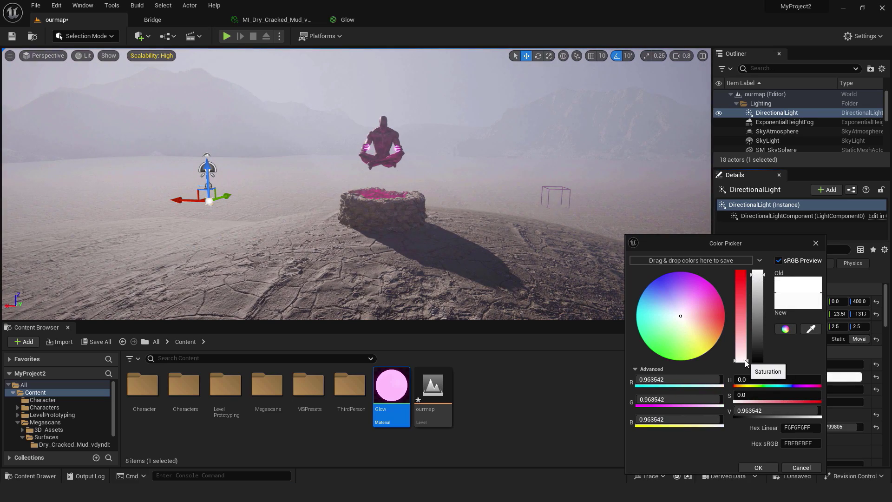
mouse_move(747, 352)
mouse_down()
mouse_move(745, 303)
mouse_move(746, 360)
mouse_up()
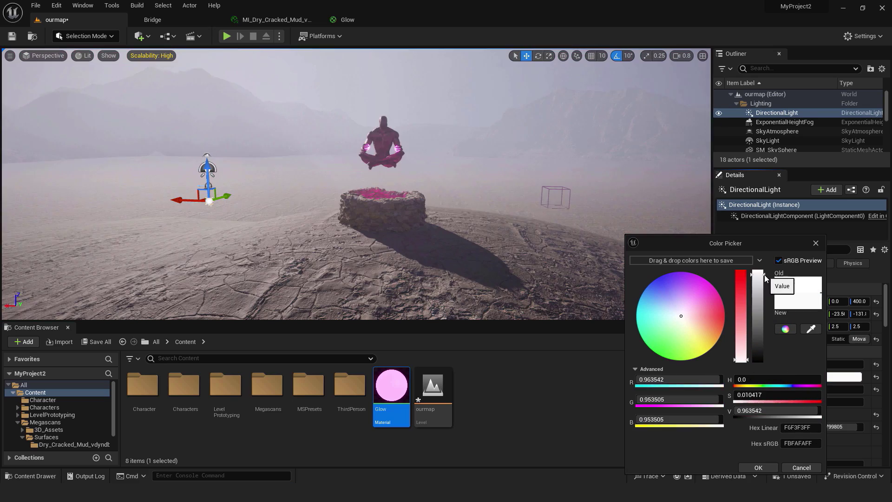
drag(763, 275, 763, 336)
click(828, 205)
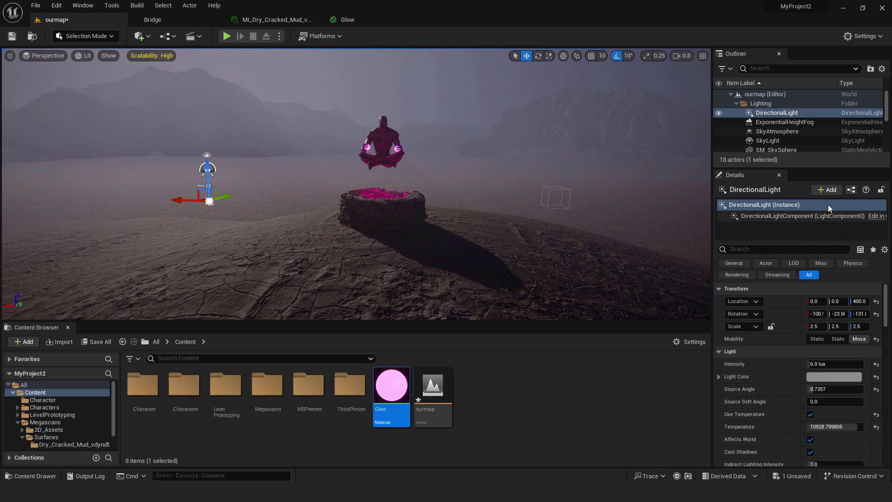
Step: Slightly raise the Extinction Scale in the ExponentialHeightFog's Volumetric Fog settings
click(783, 121)
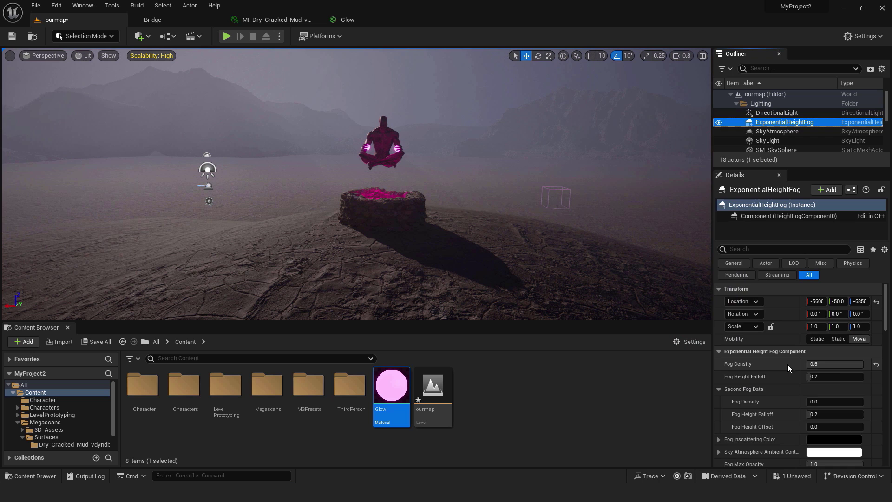
scroll(788, 364, down, 5)
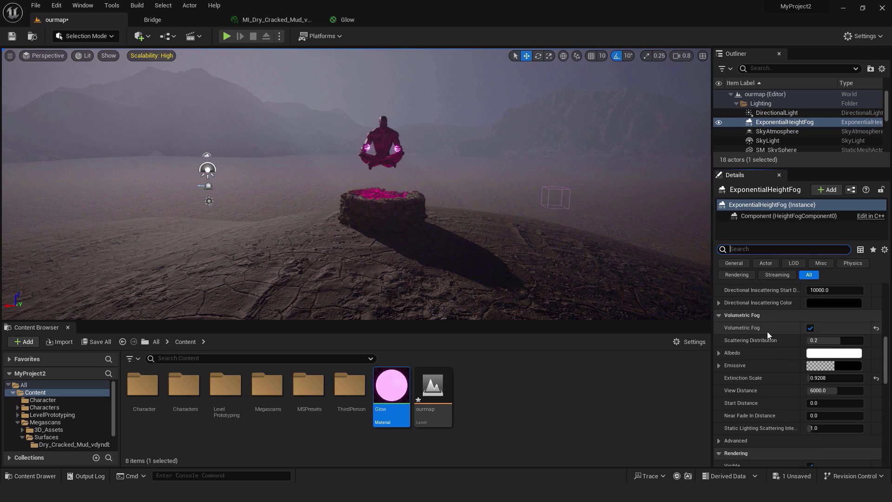
scroll(768, 331, down, 1)
drag(811, 350, 814, 349)
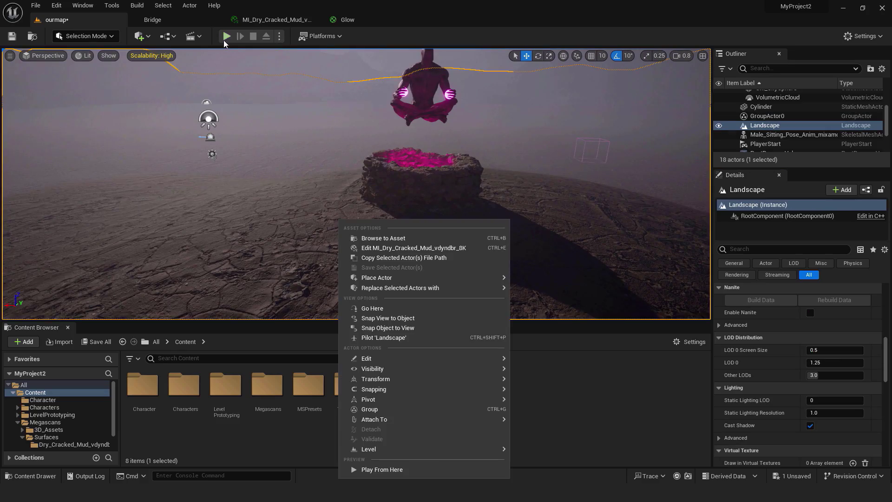
Step: Play the level full screen, run the character up to the well to check the fog and lighting, and stop playing
click(227, 36)
key(F11)
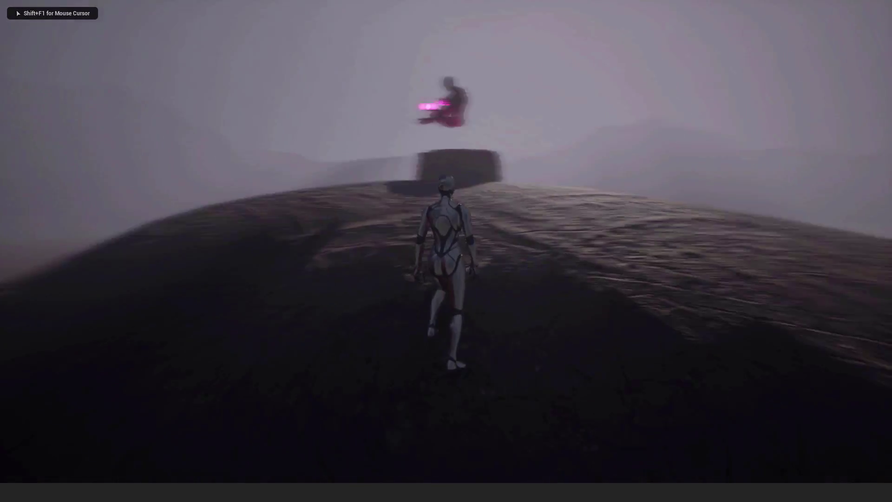
key(w)
key(a)
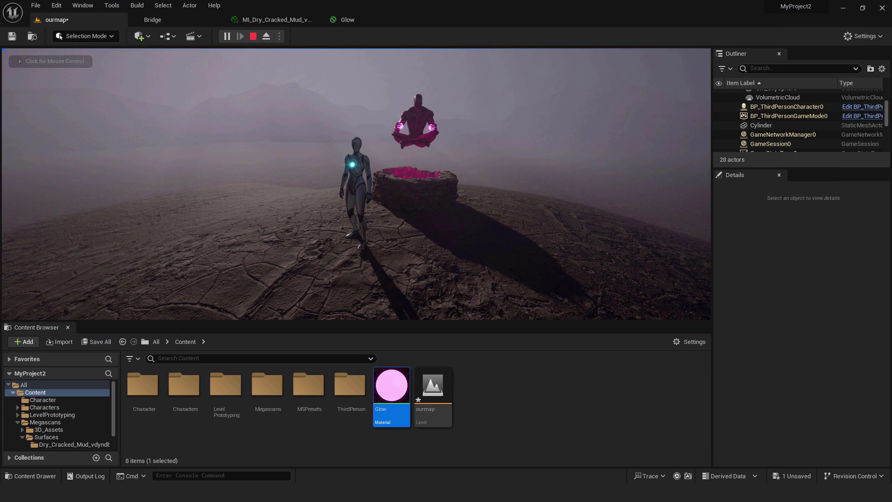
key(Escape)
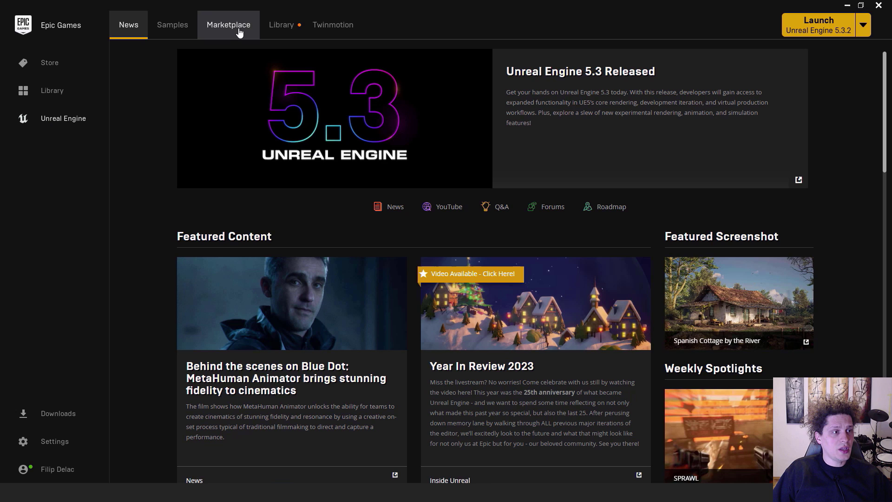
Step: In the Epic Games Launcher's Marketplace, search for "Realistic Starter VFX Pack Vol 2" and open its product page
click(229, 27)
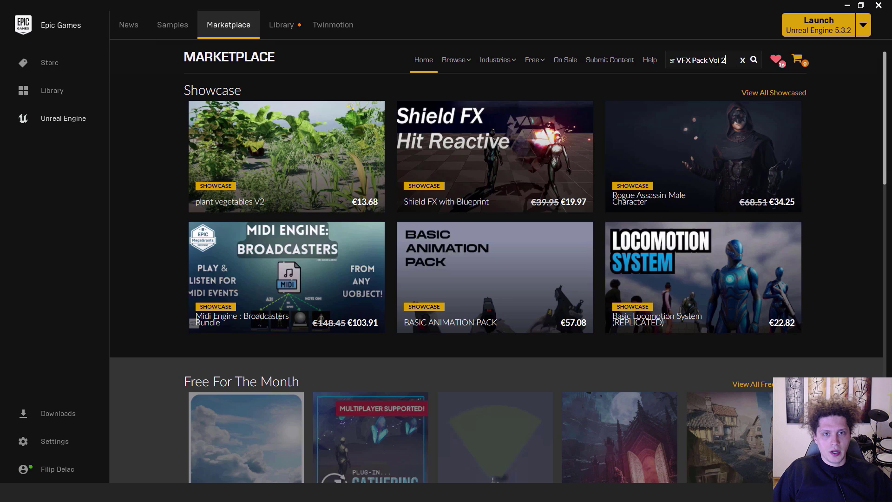
click(755, 62)
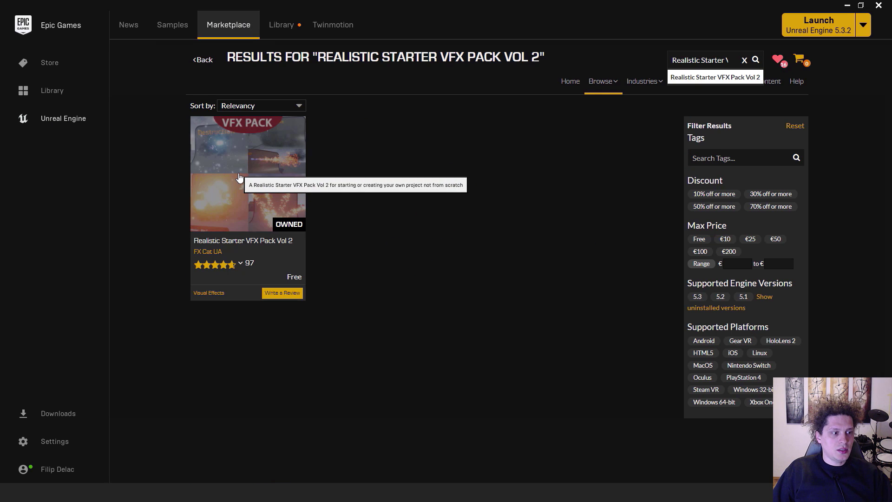
click(242, 175)
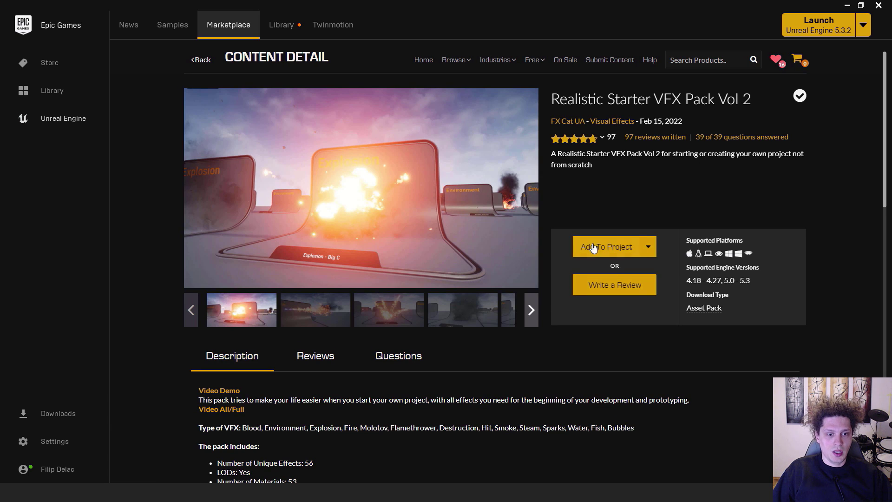
Step: Add the Realistic Starter VFX Pack Vol 2 to the MyProject2 project
click(608, 251)
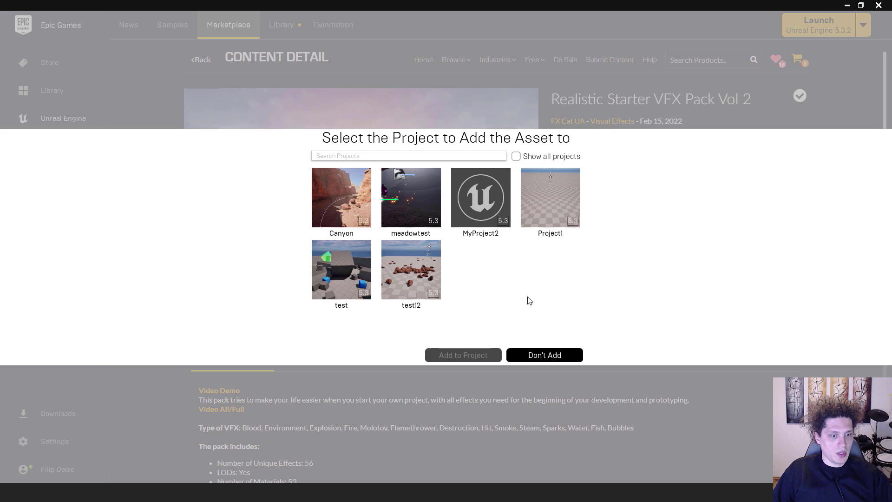
click(481, 196)
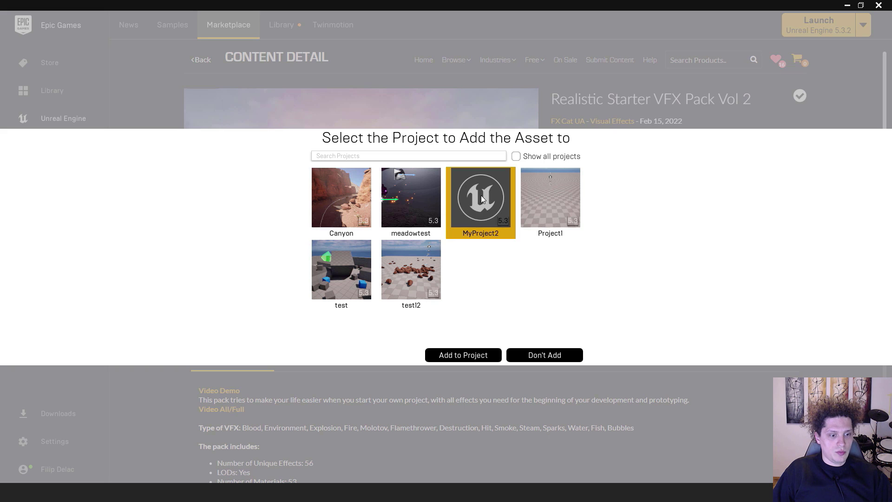
click(464, 355)
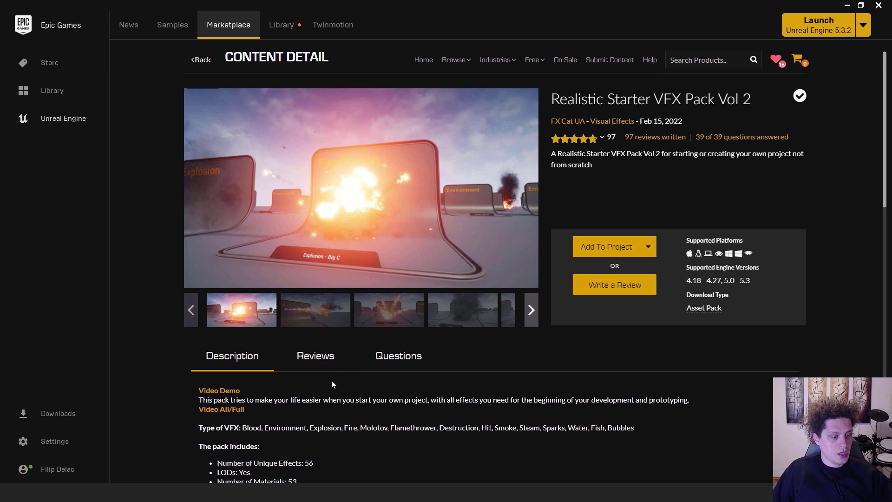
Step: Switch back to the Unreal Editor and open the Particles/Sparks folder of Realistic_Starter_VFX_Pack_Vol2
key(alt+Tab)
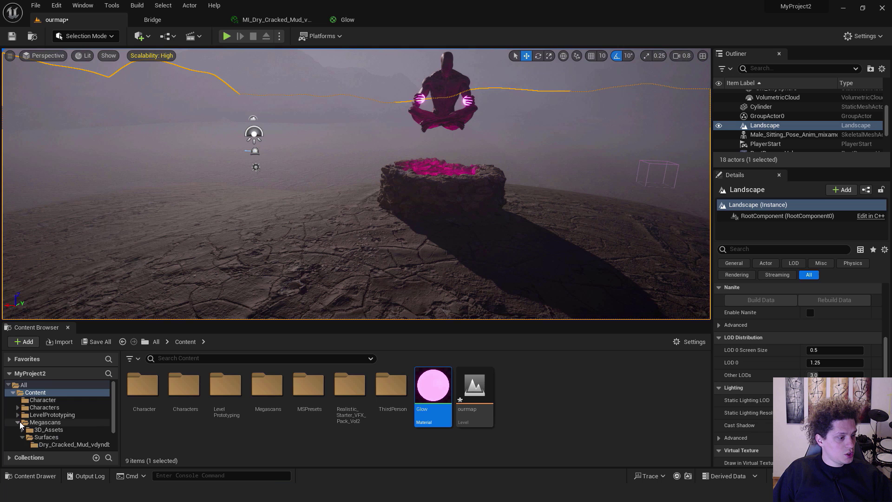
click(18, 422)
click(67, 439)
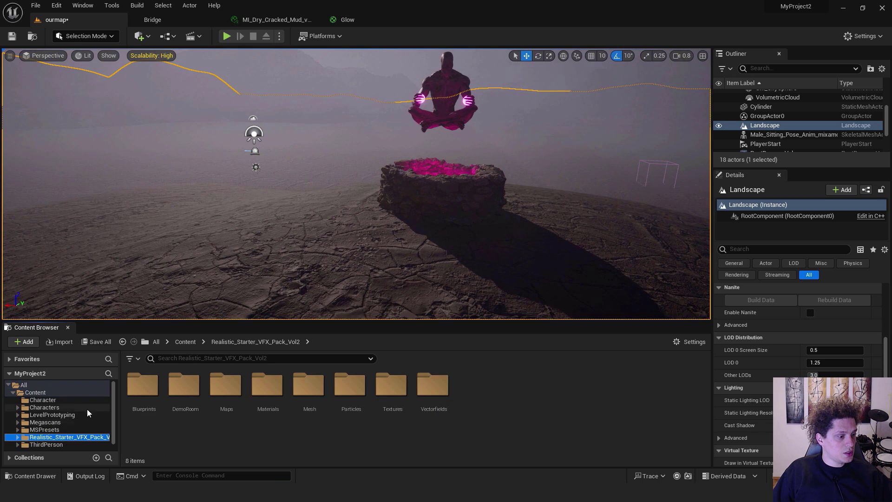
scroll(78, 416, down, 3)
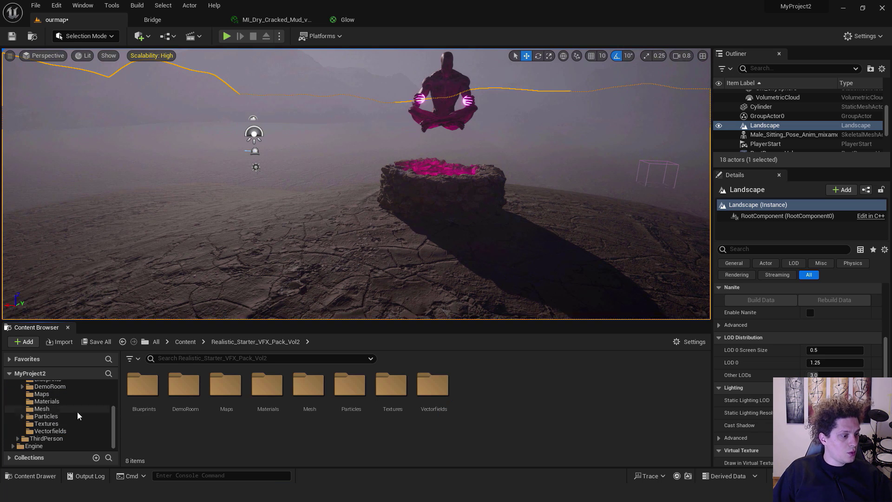
click(55, 418)
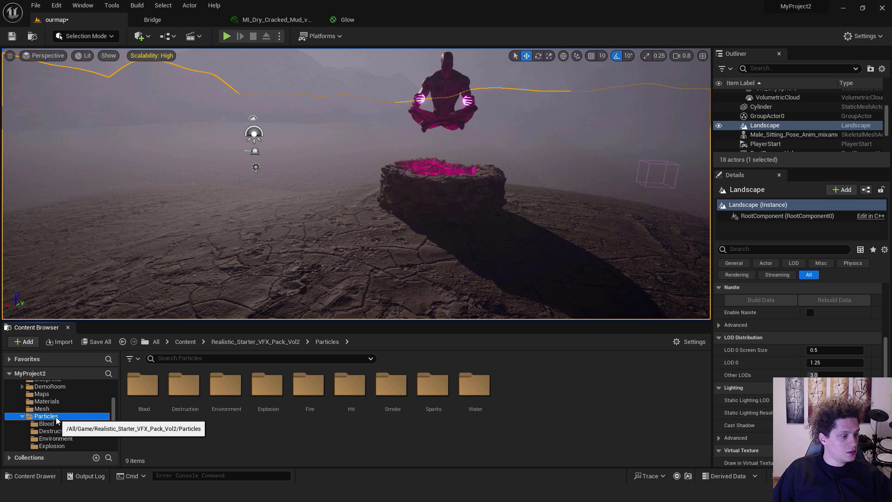
scroll(66, 421, down, 3)
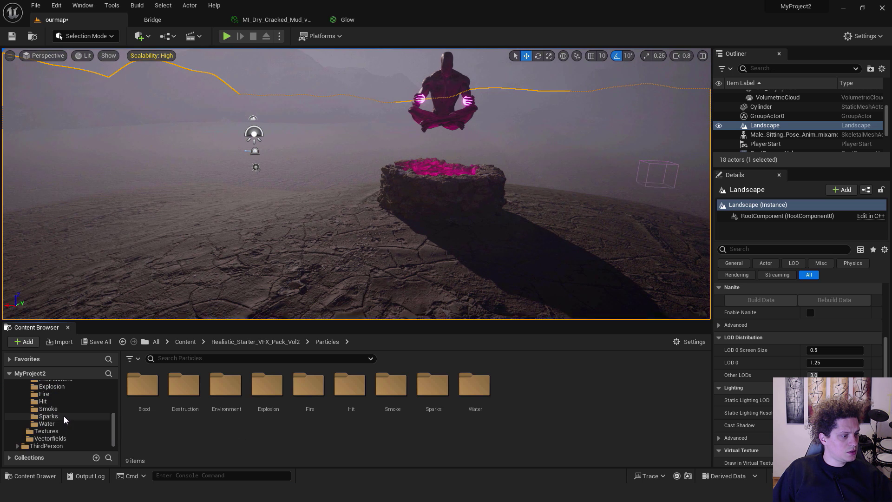
click(64, 416)
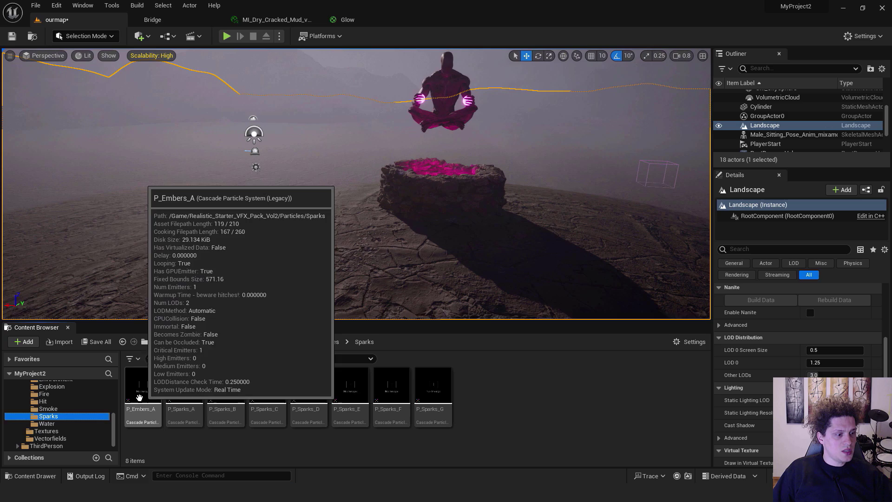
Step: Place the P_Embers_A particle system on the ground beside the well and shift it slightly along the Y axis
drag(145, 390, 475, 200)
key(f)
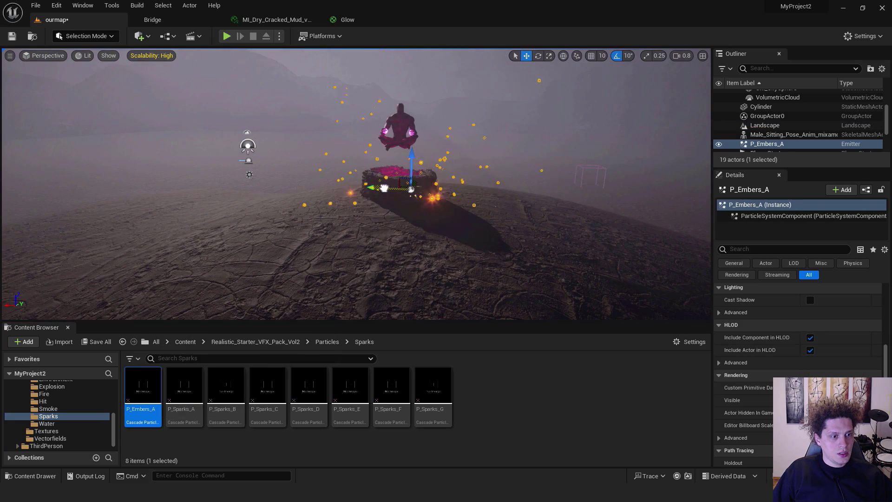
drag(384, 188, 366, 188)
Step: Play the level, walk the character around the well to check the ember particles, and stop playing
click(227, 36)
key(w)
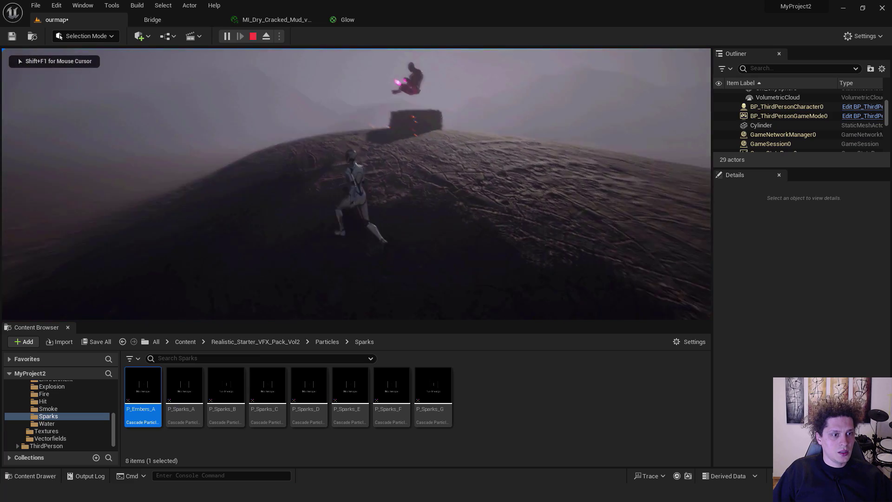
key(a)
key(d)
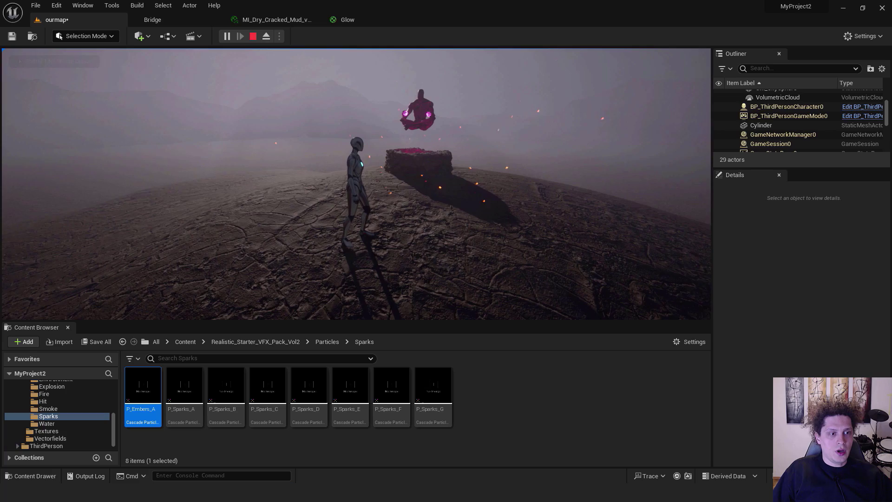
key(Escape)
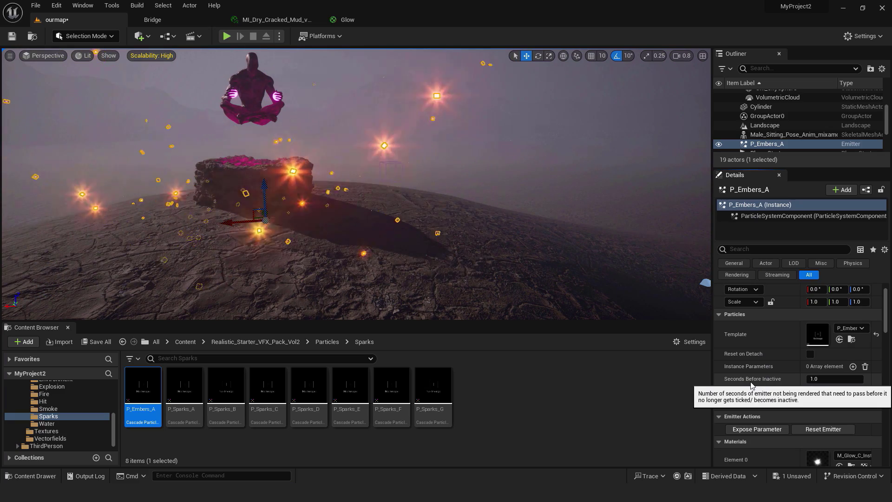
Step: Set the P_Embers_A emitter's Seconds Before Inactive to 0 and its Custom Time Dilation to 0.5
click(829, 382)
text(0)
key(Return)
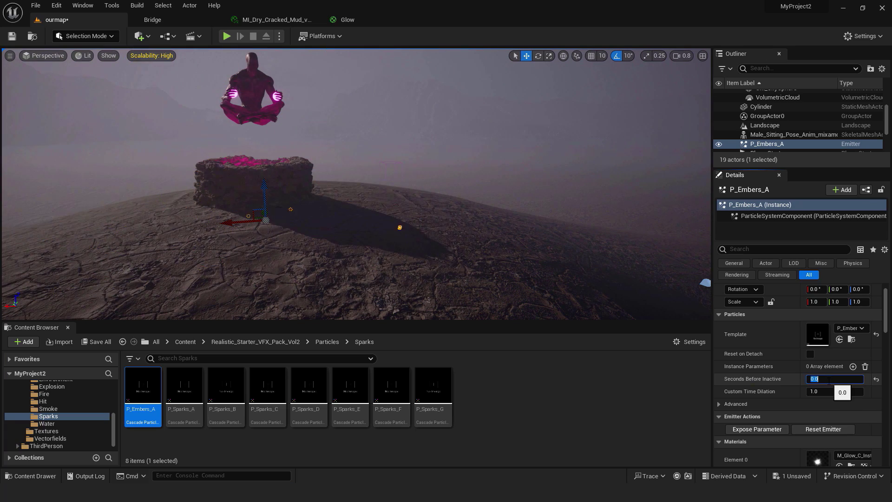
click(828, 393)
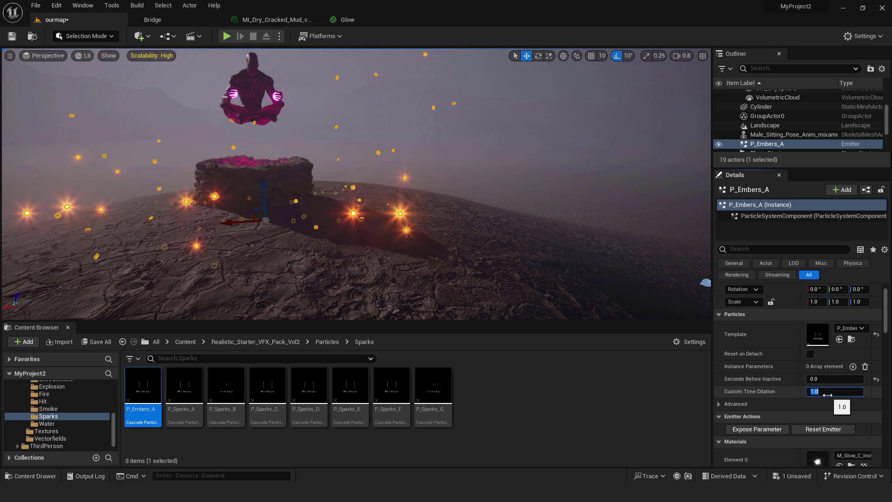
text(0.5)
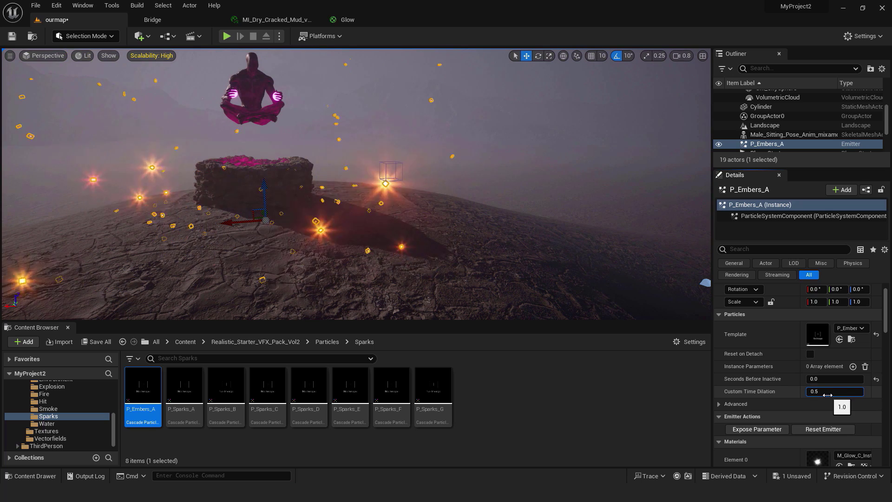
key(Return)
Step: Play the level full screen and move the character around the well to check the slowed embers
right_drag(412, 199, 391, 190)
click(226, 36)
click(227, 36)
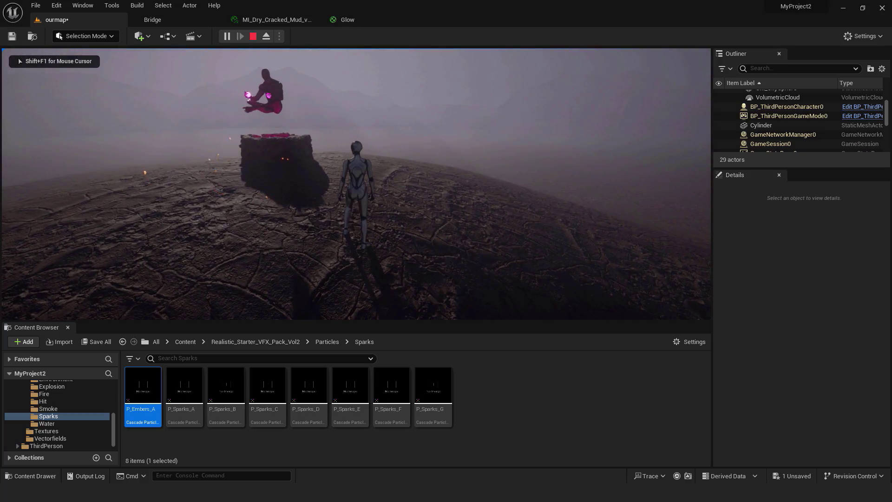
key(F11)
key(w)
key(s)
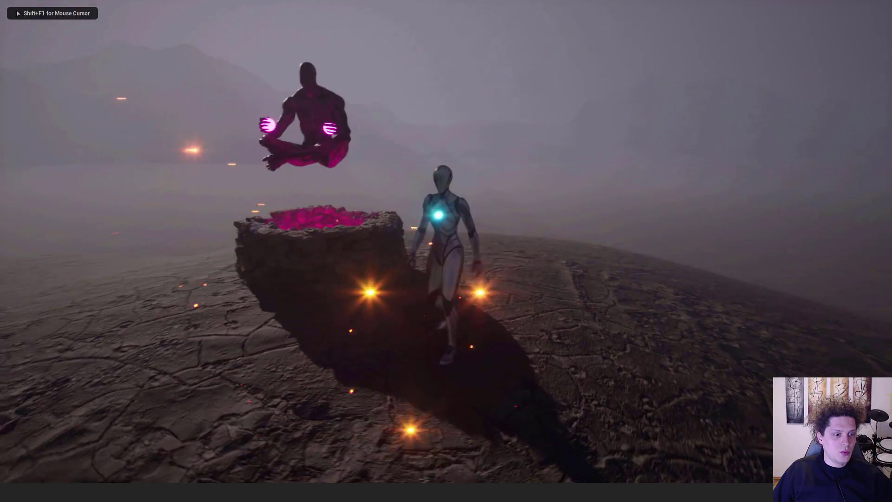